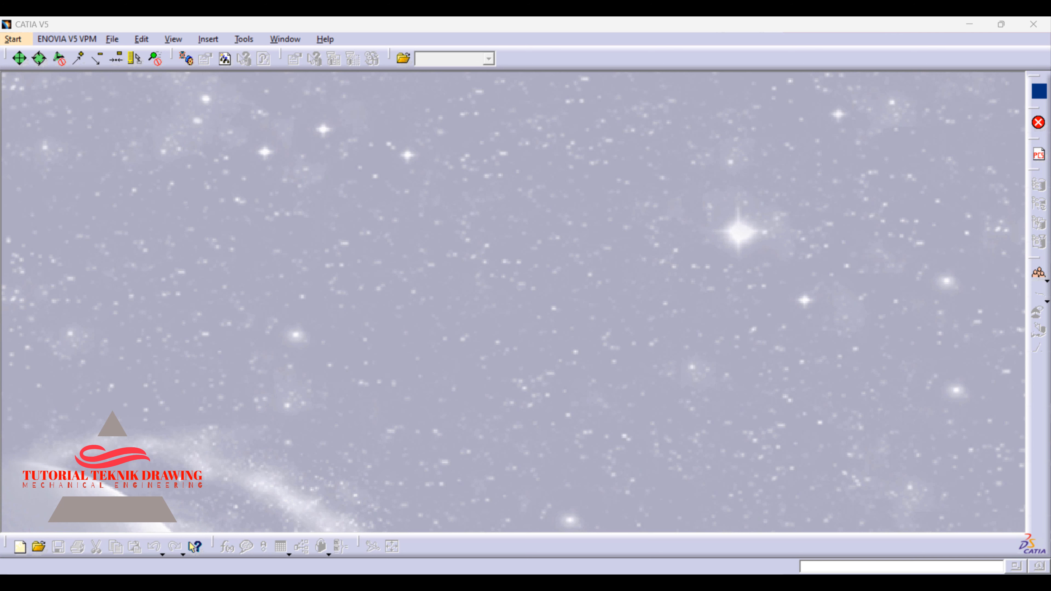
# Check the reference drawing and create a new Part Design part named Part1 with hybrid design enabled.
pyautogui.hotkey('alt', 'Tab')
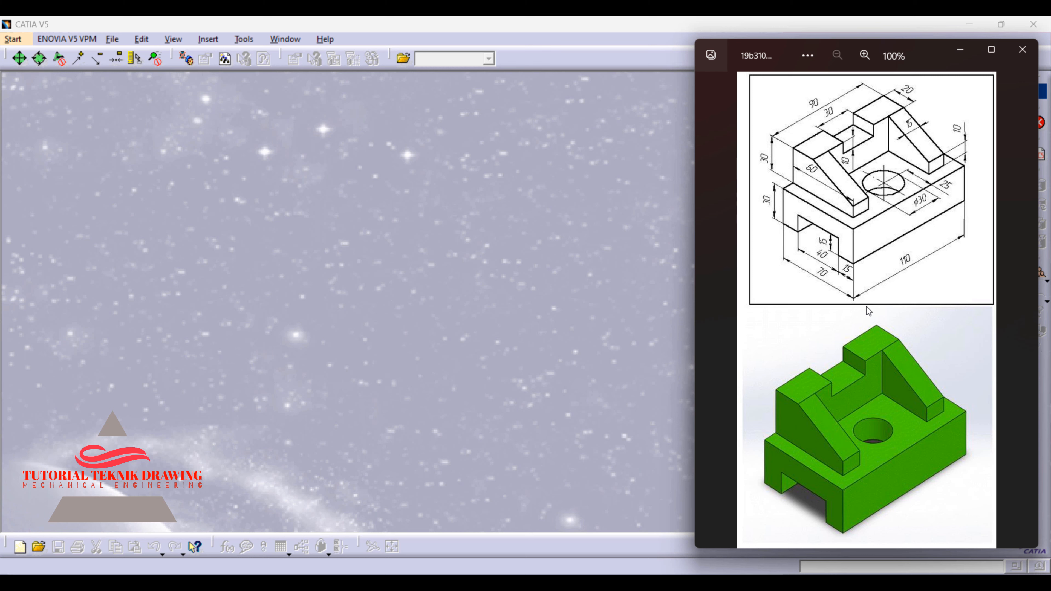
pyautogui.click(415, 225)
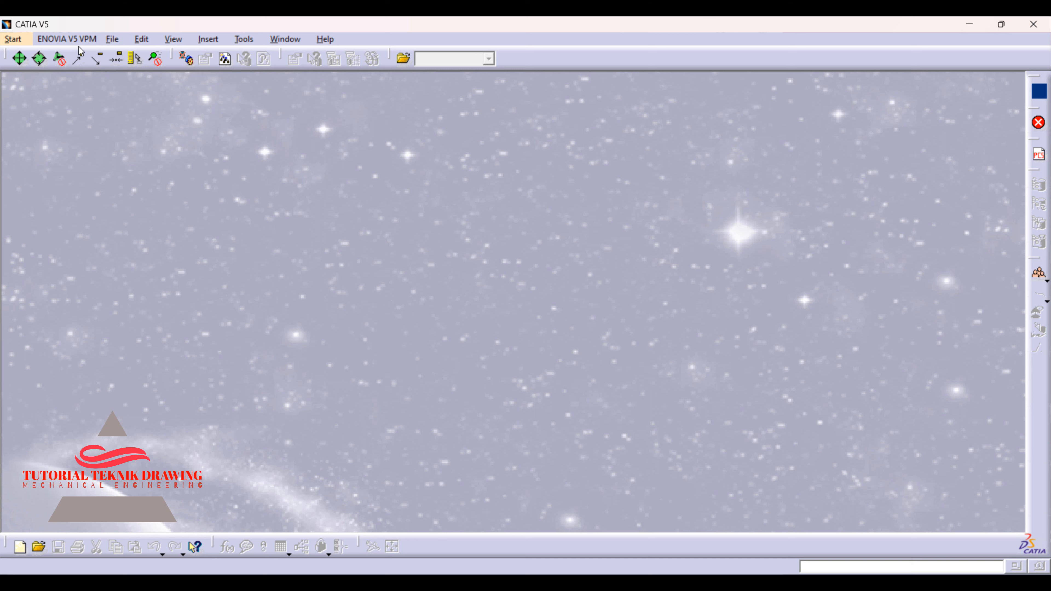
pyautogui.click(9, 41)
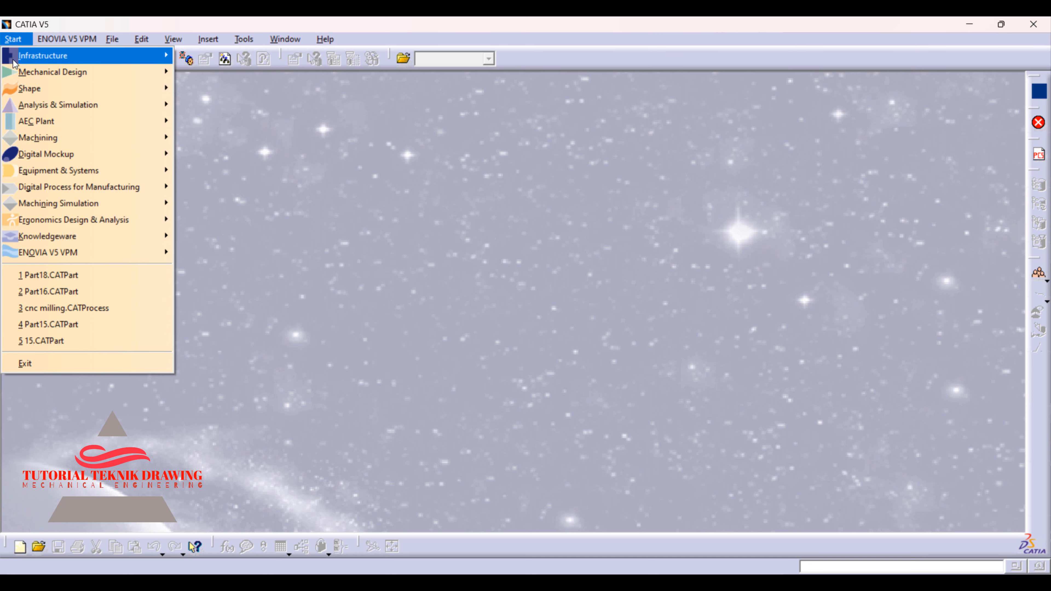
pyautogui.moveTo(46, 71)
pyautogui.click(211, 71)
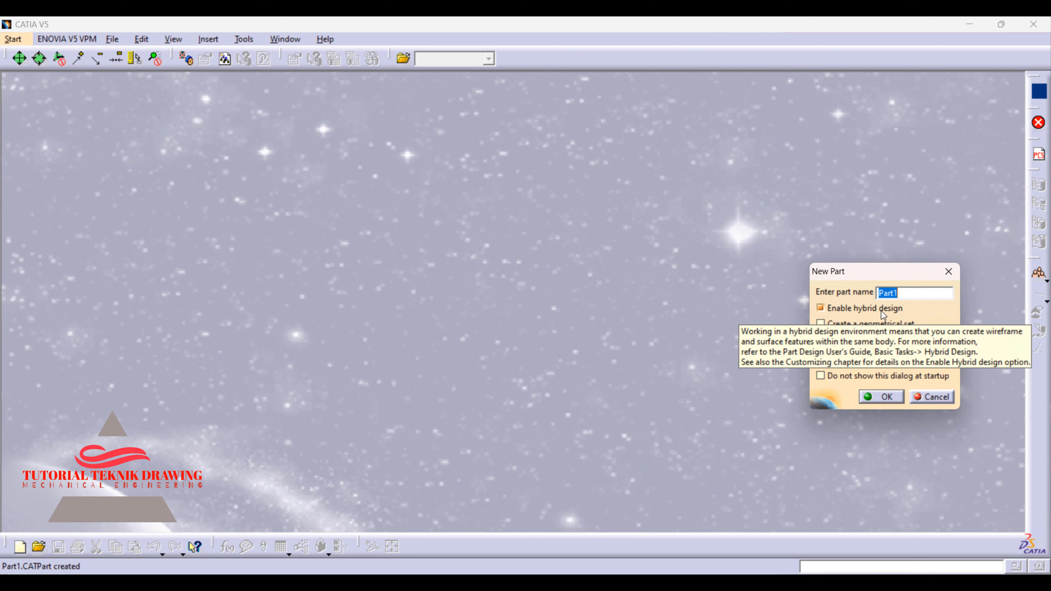
pyautogui.click(885, 396)
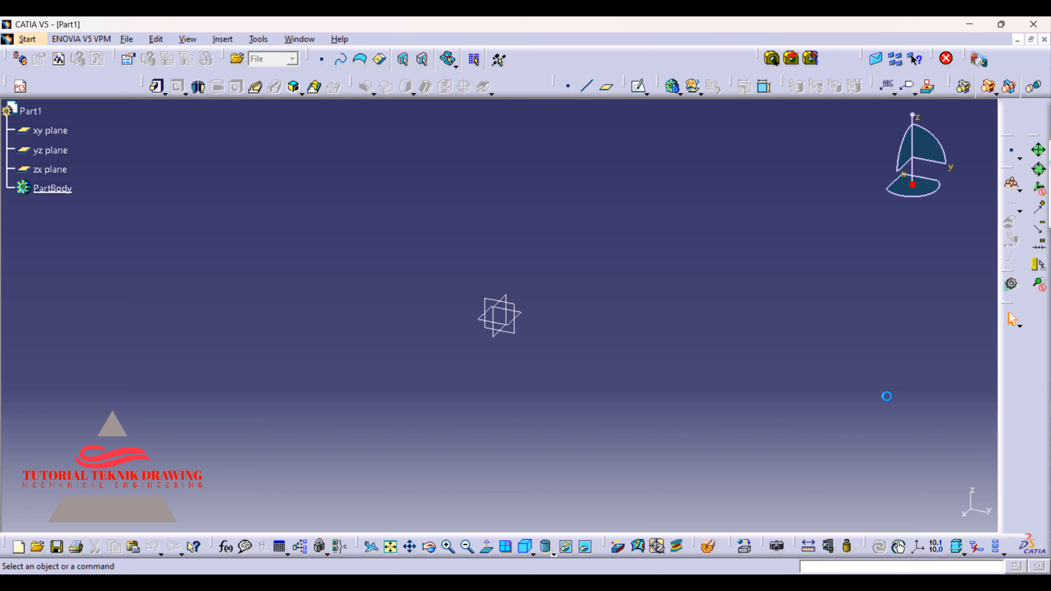
# Consult the reference drawing and open a new sketch on the yz plane.
pyautogui.click(722, 581)
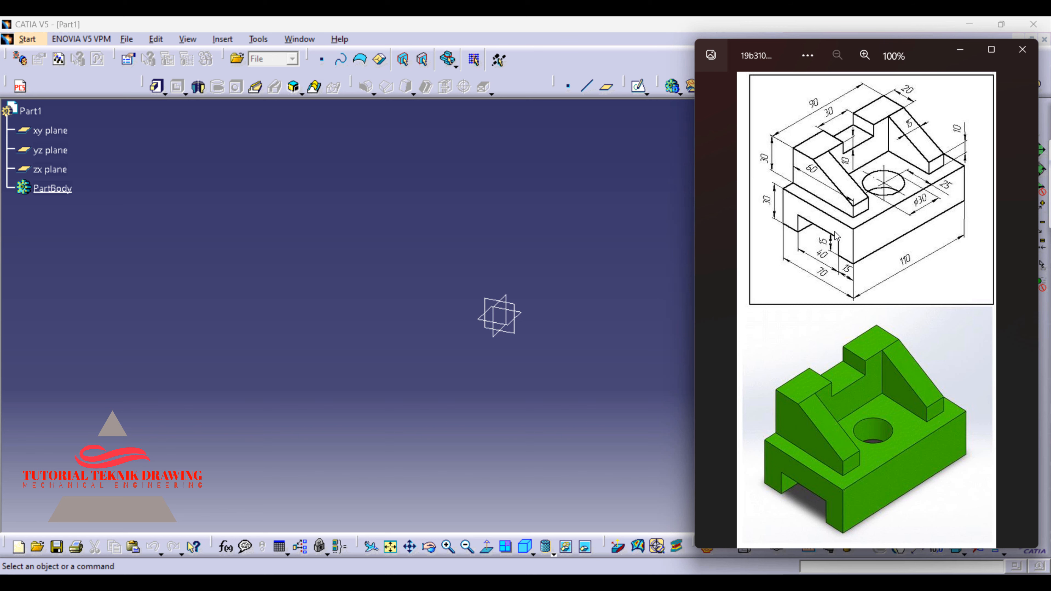
pyautogui.click(626, 266)
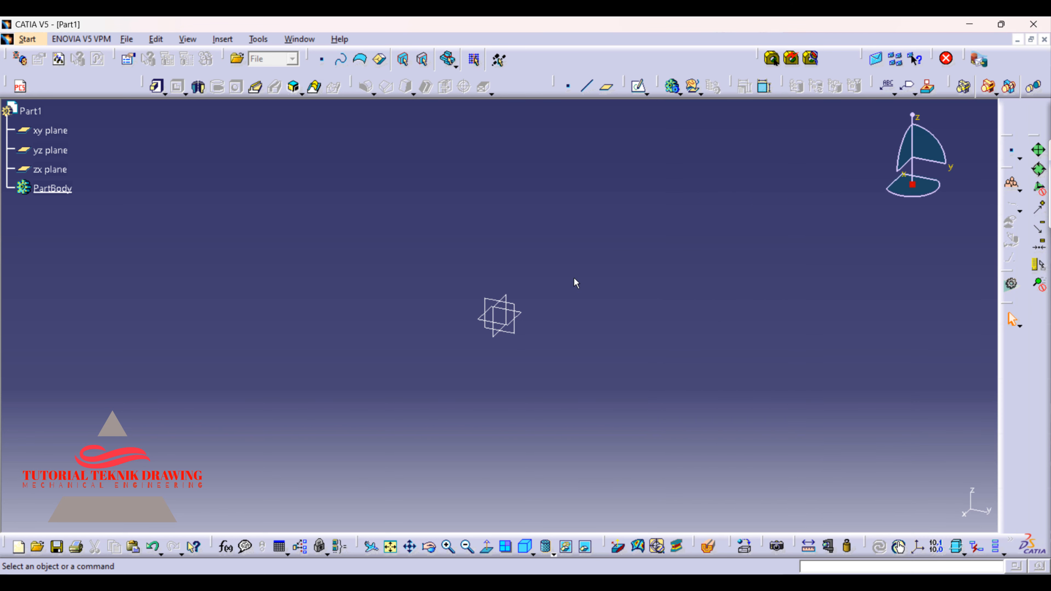
pyautogui.click(518, 309)
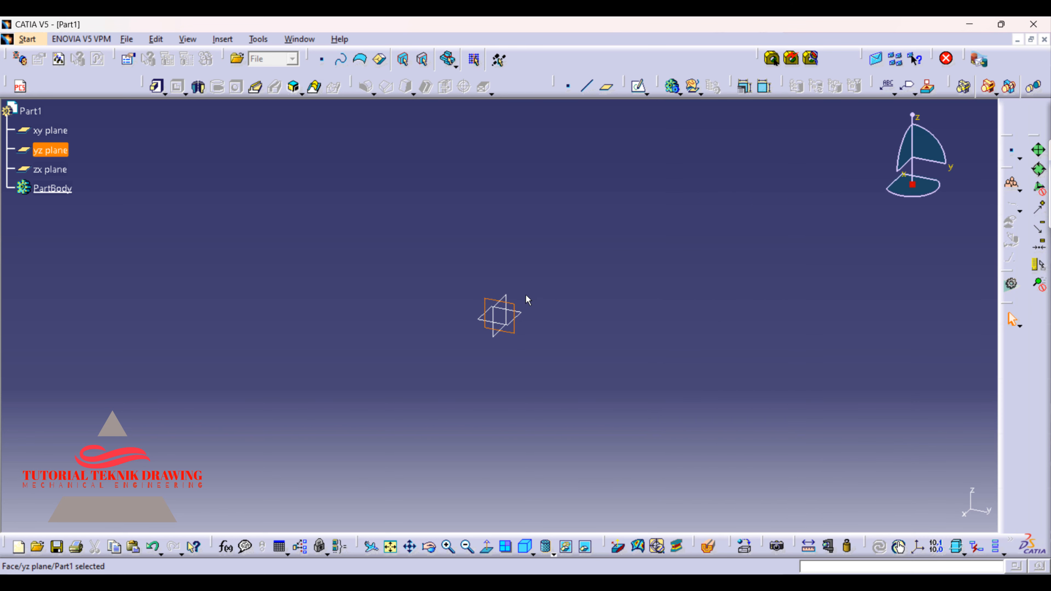
pyautogui.click(638, 88)
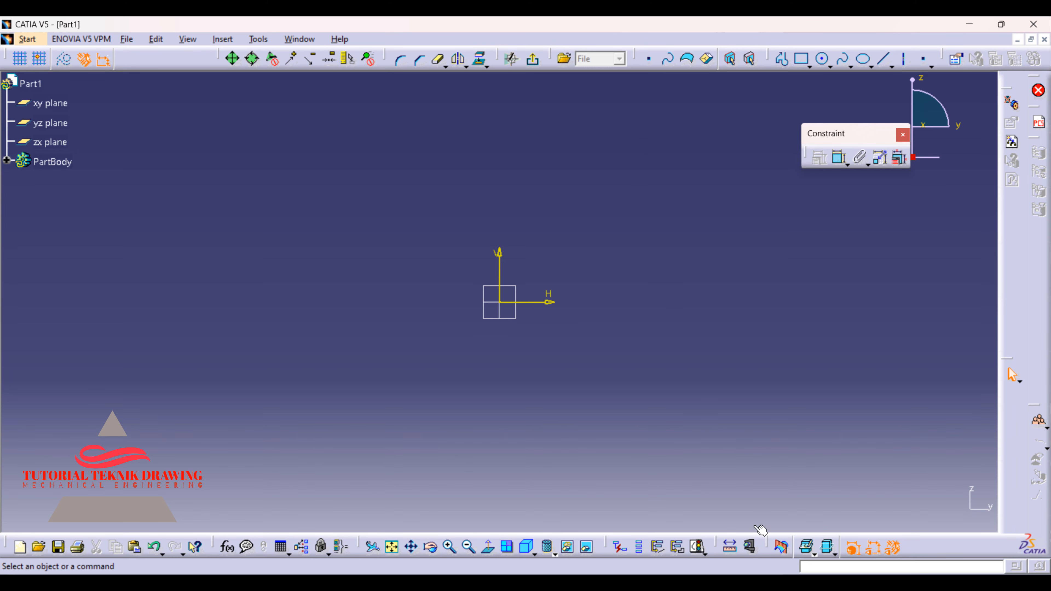
# Sketch a centered rectangle about 145 mm wide and 73 mm high around the sketch origin.
pyautogui.click(728, 584)
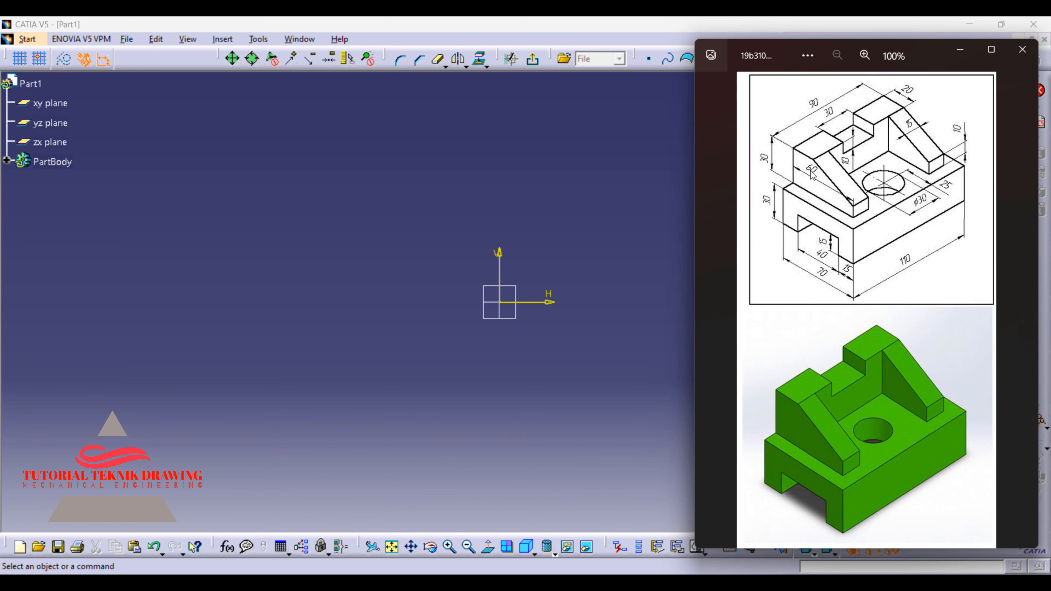
pyautogui.click(584, 239)
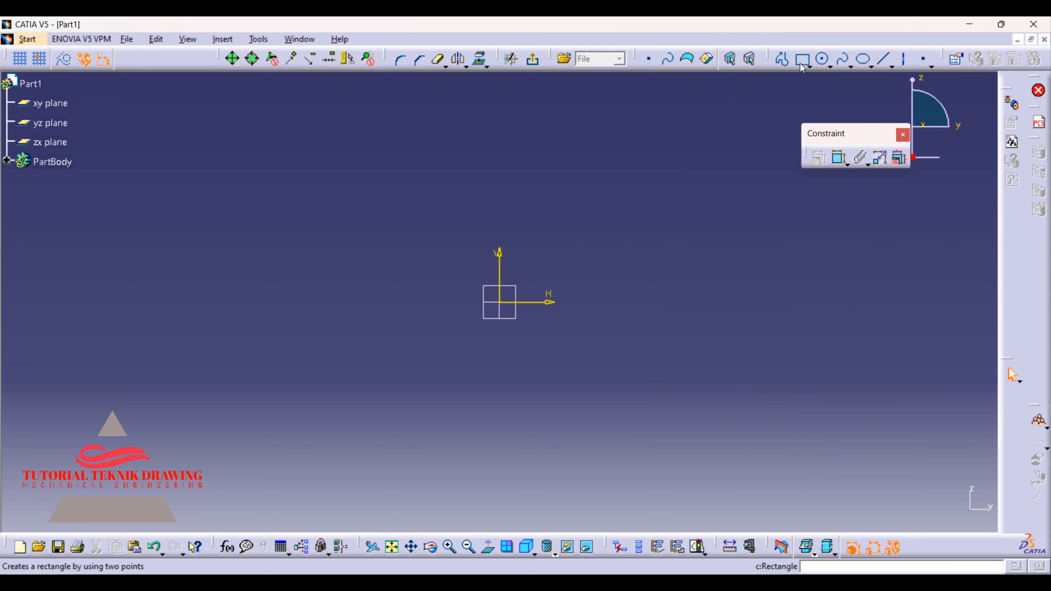
pyautogui.click(809, 66)
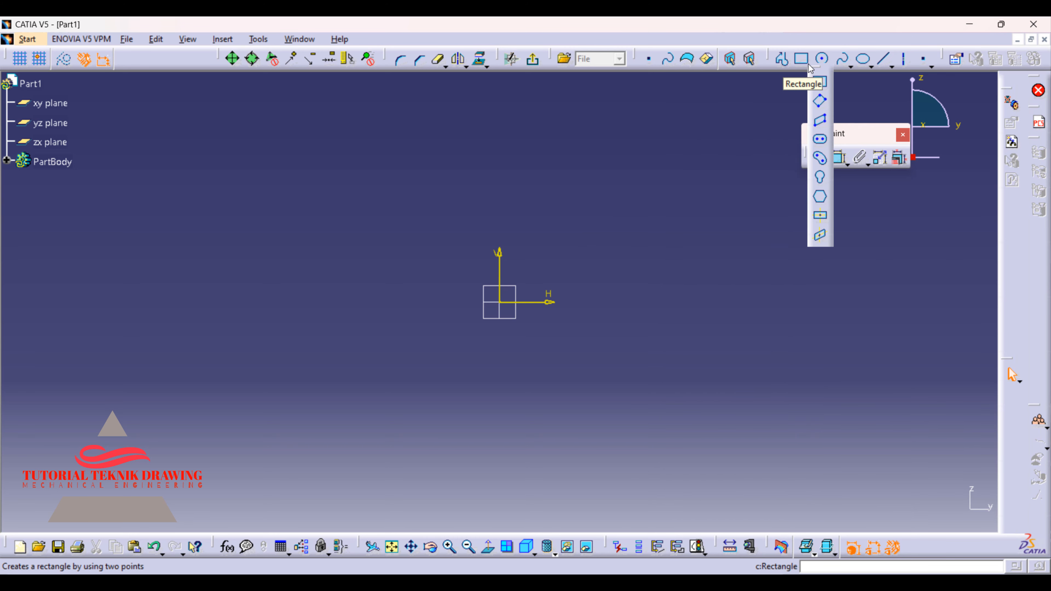
pyautogui.click(821, 217)
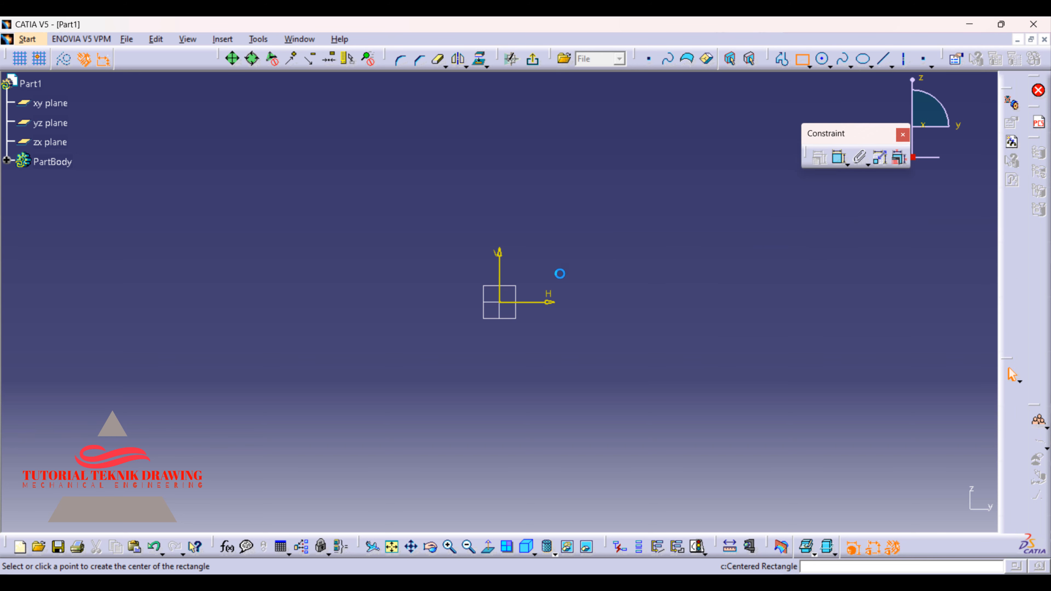
pyautogui.click(499, 301)
pyautogui.click(638, 231)
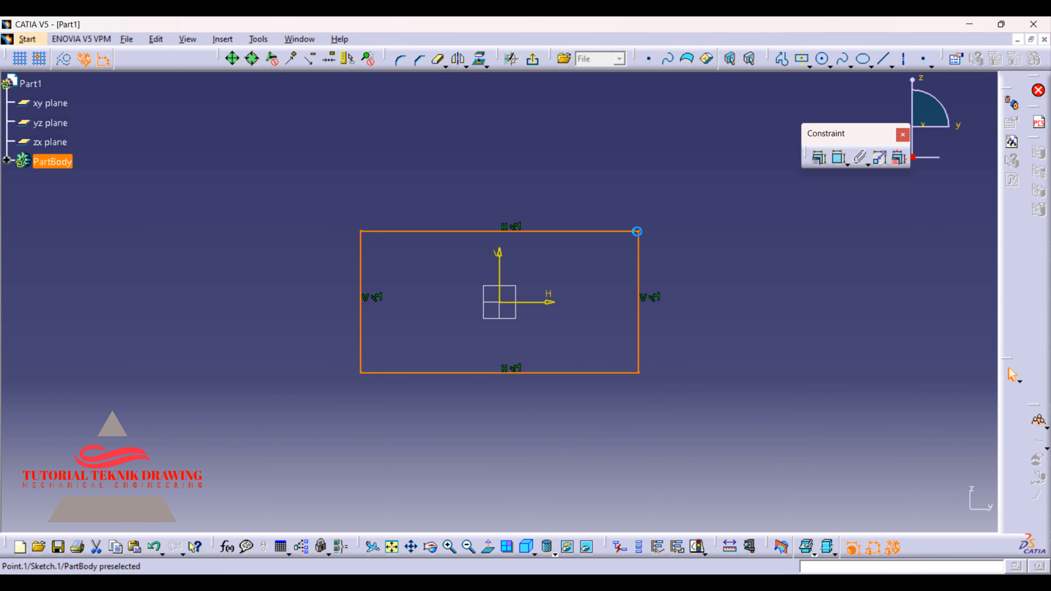
# Dimension the rectangle's bottom edge and set its width to 70 mm, as in the reference drawing.
pyautogui.click(730, 582)
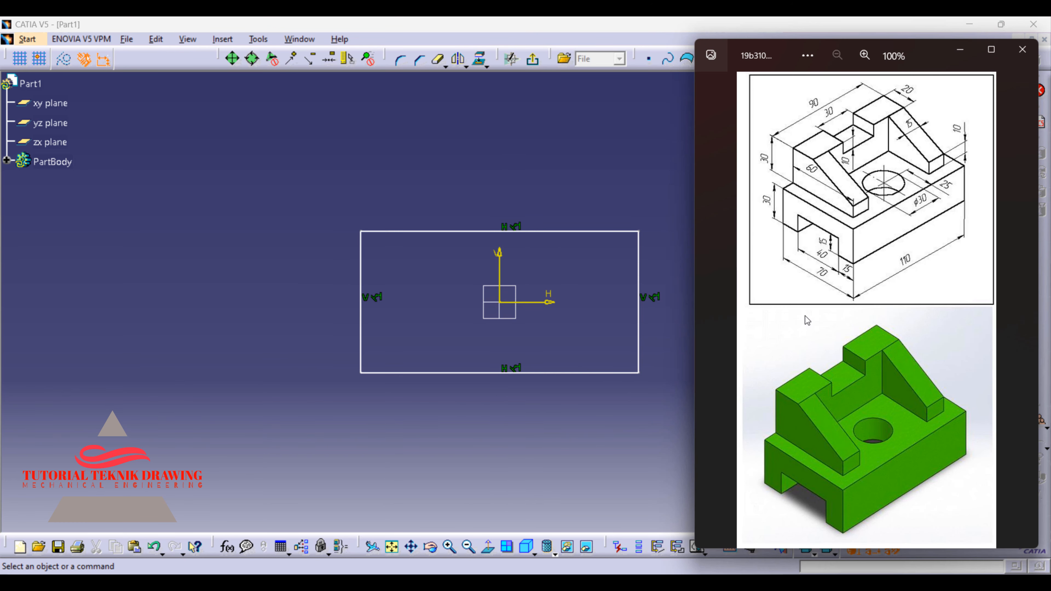
pyautogui.click(682, 431)
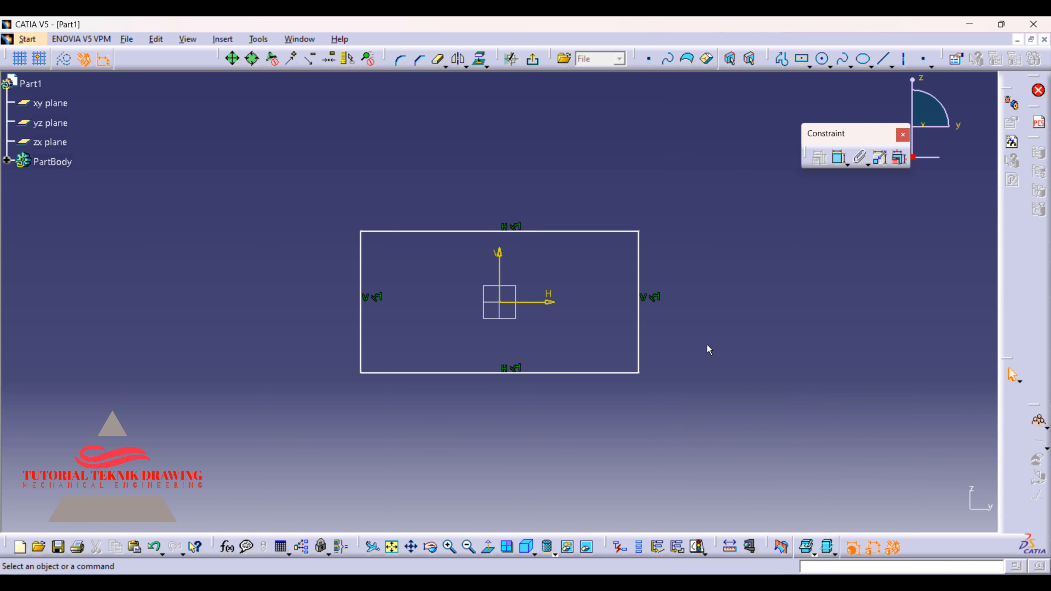
pyautogui.click(839, 157)
pyautogui.click(542, 373)
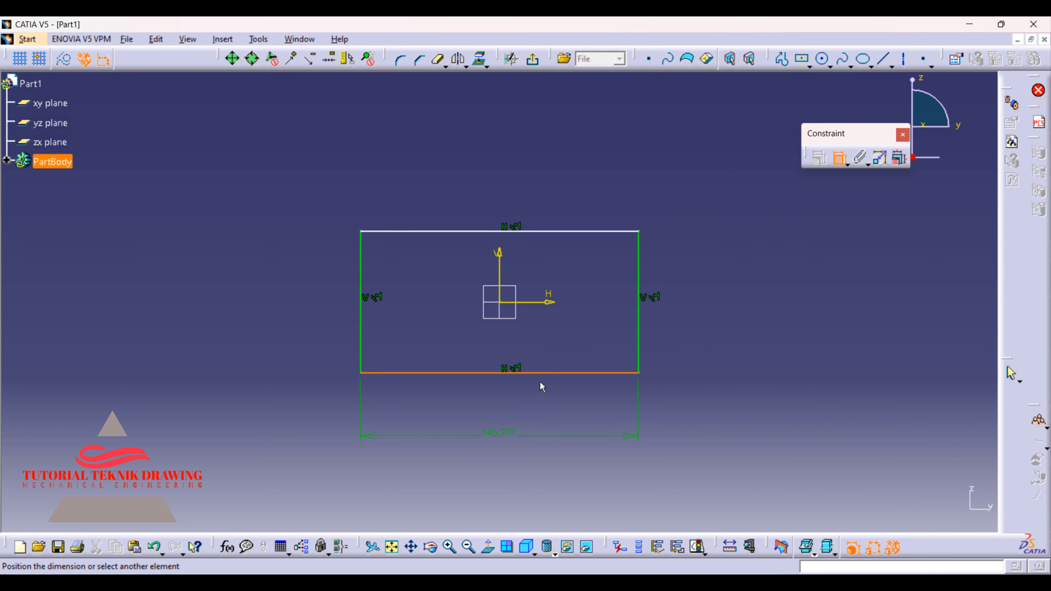
pyautogui.click(523, 408)
pyautogui.doubleClick(524, 408)
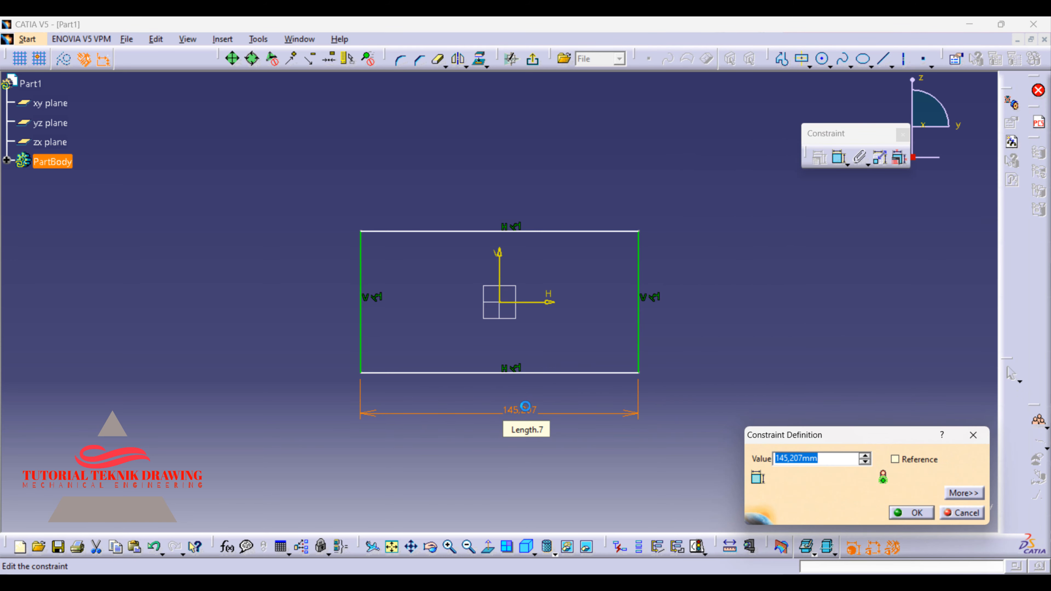
pyautogui.write('70')
pyautogui.press('Return')
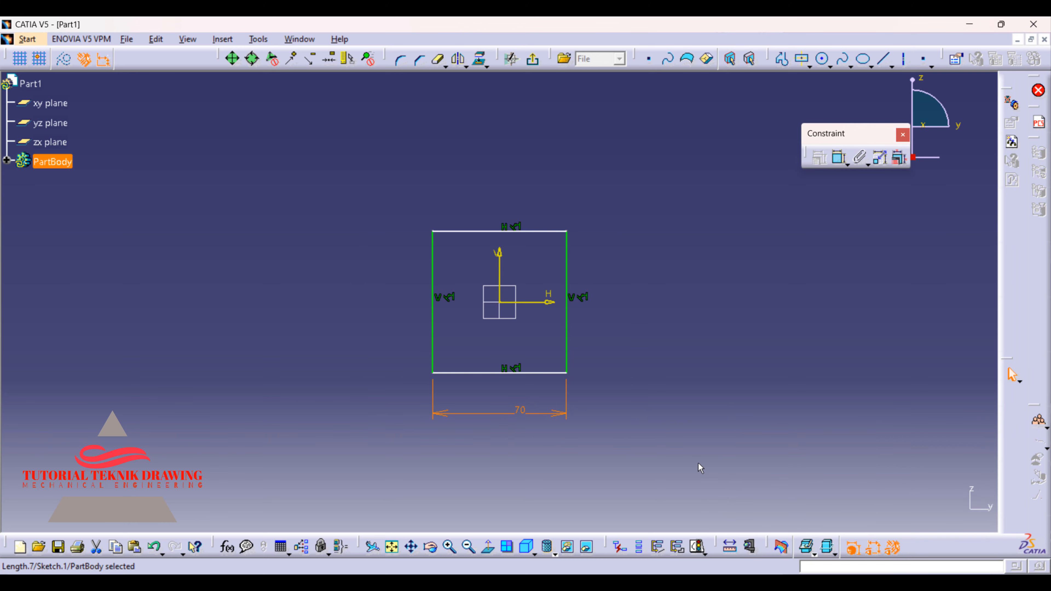
# Dimension the rectangle's right side and set its height to 30 mm.
pyautogui.hotkey('alt', 'Tab')
pyautogui.click(598, 321)
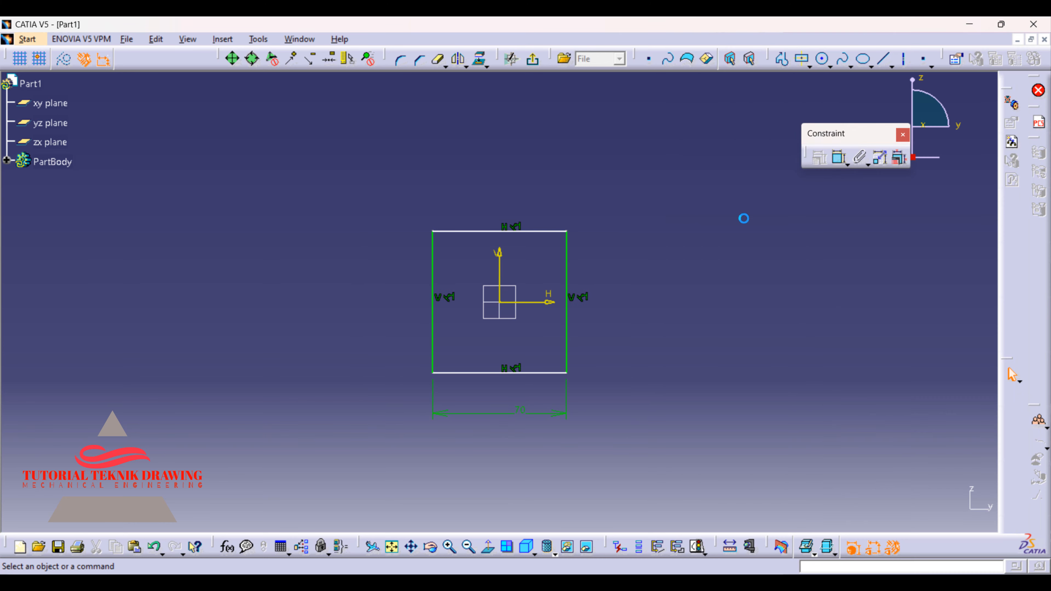
pyautogui.click(838, 157)
pyautogui.click(567, 291)
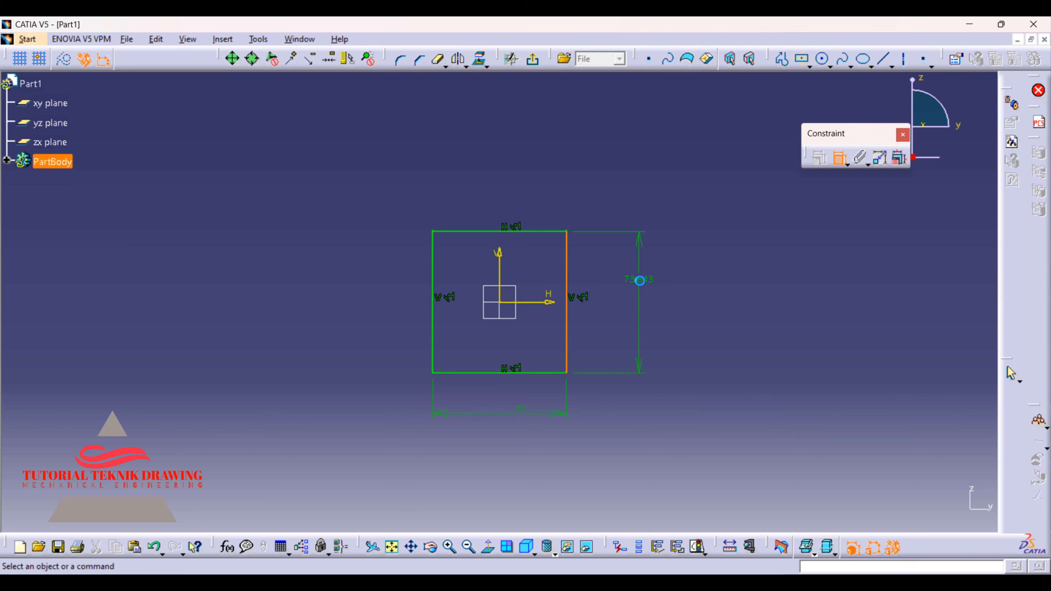
pyautogui.click(644, 275)
pyautogui.doubleClick(641, 278)
pyautogui.write('30')
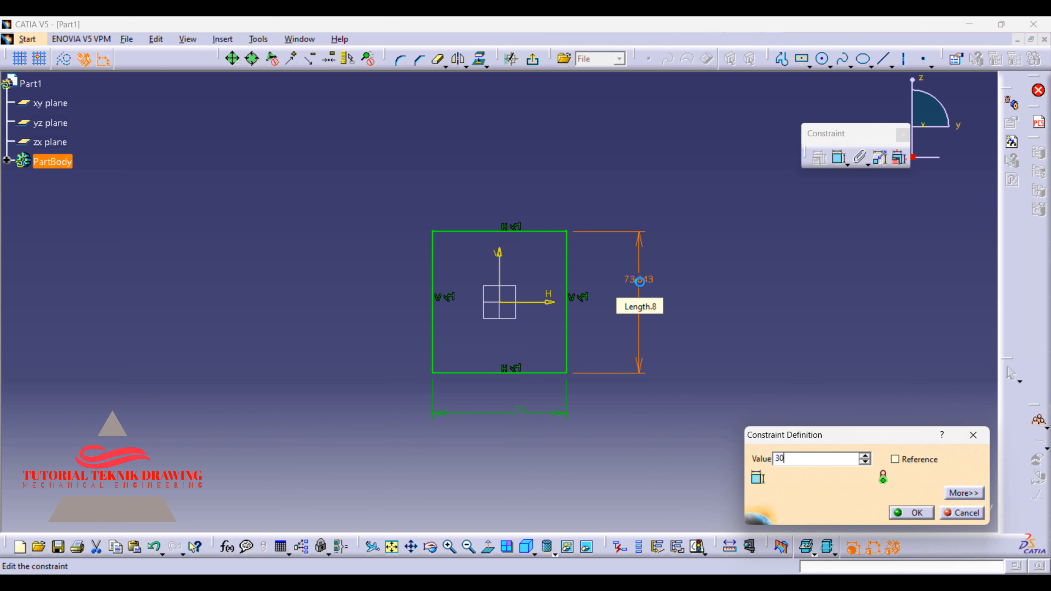
pyautogui.press('Return')
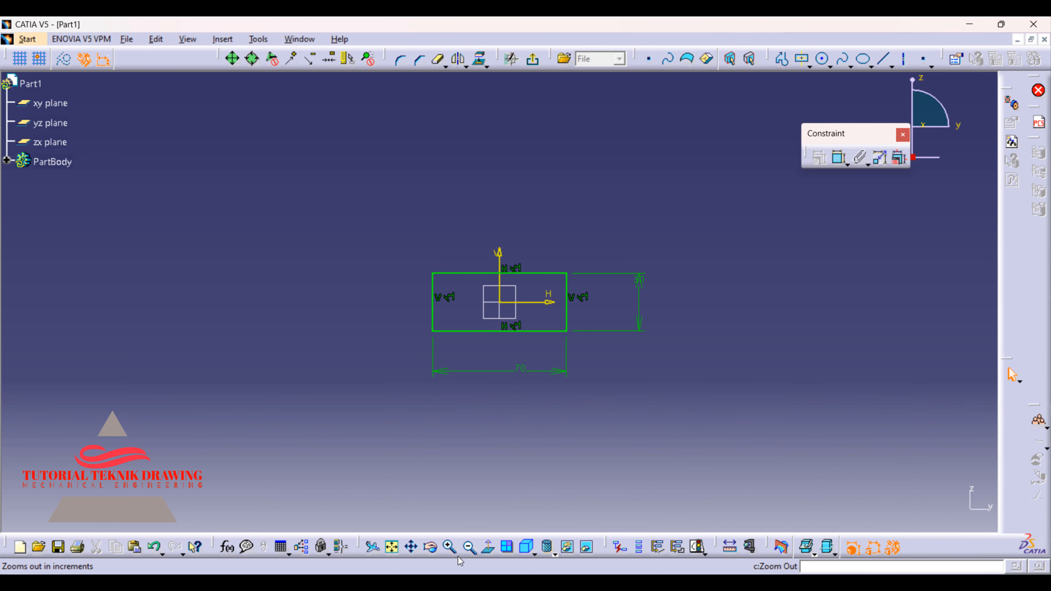
# Sketch a smaller two-point rectangle about 20 mm high inside the outline, resting on its bottom edge, for the slot.
pyautogui.click(450, 546)
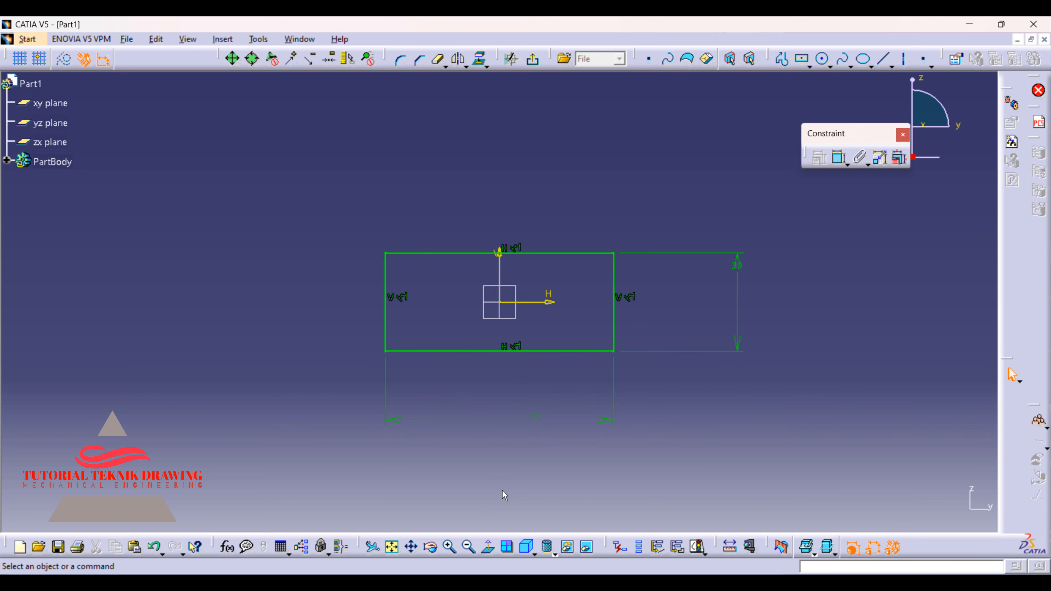
pyautogui.click(698, 581)
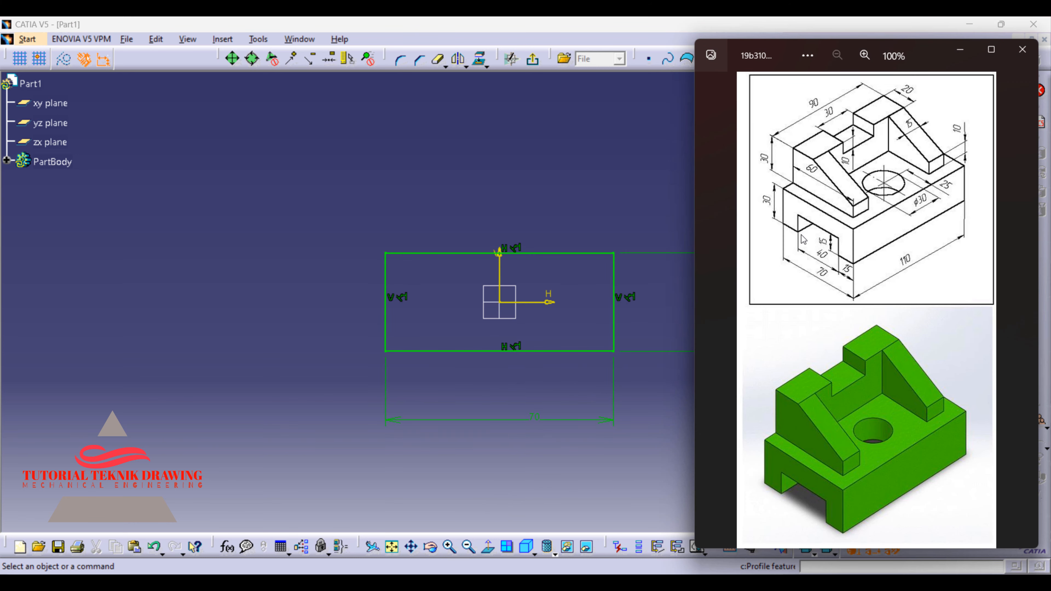
pyautogui.click(644, 188)
pyautogui.click(808, 65)
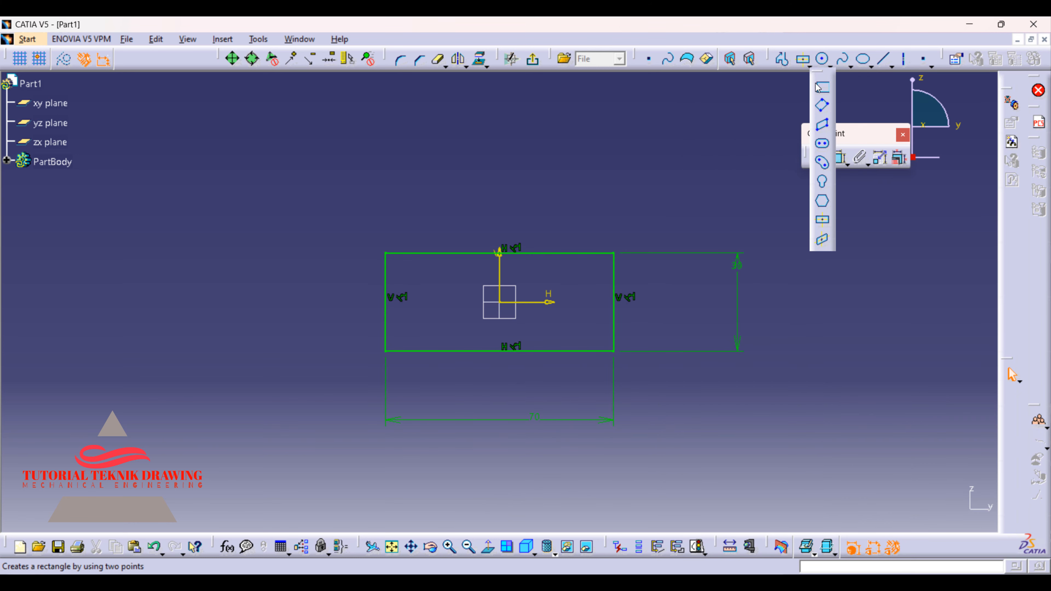
pyautogui.click(821, 86)
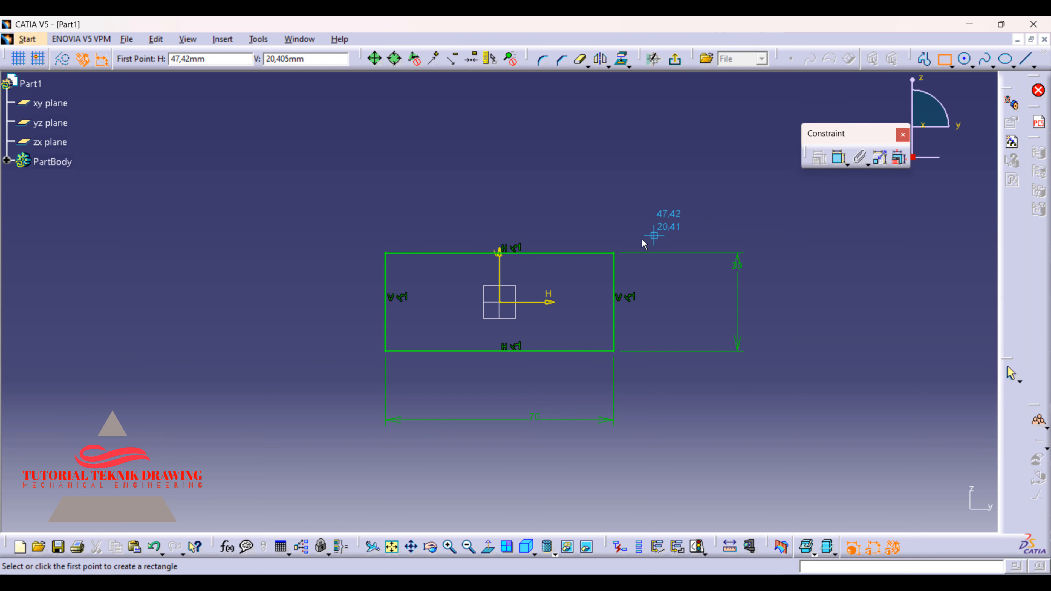
pyautogui.click(430, 351)
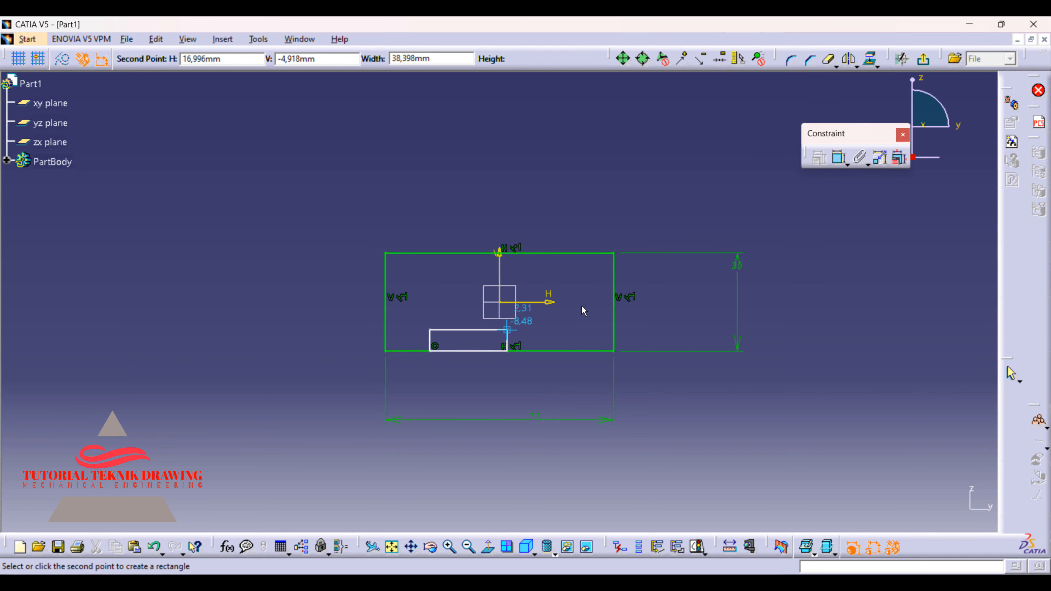
pyautogui.click(575, 285)
pyautogui.click(740, 404)
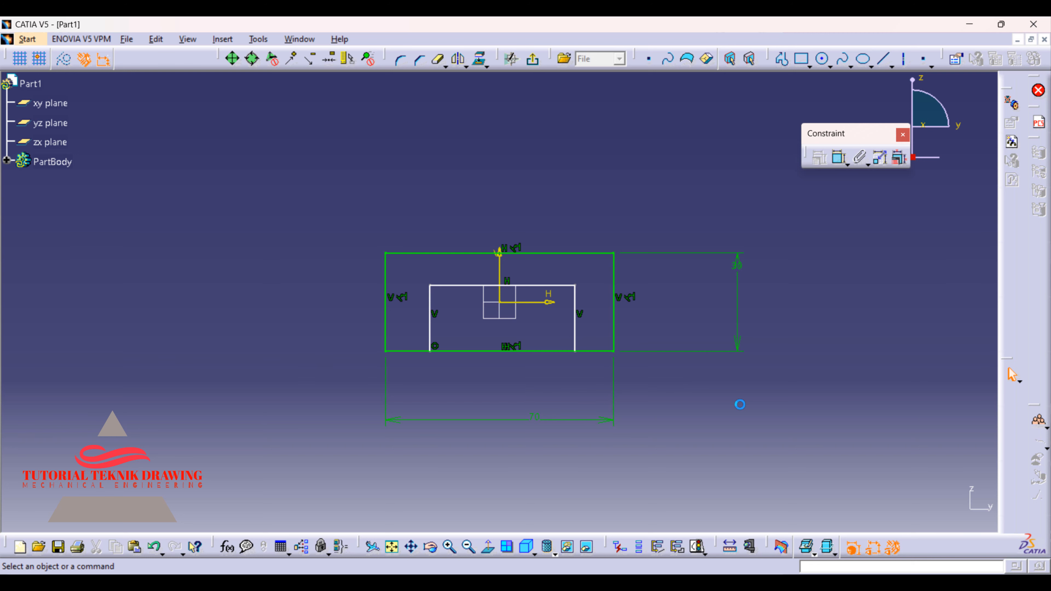
# Dimension the inner rectangle's right side and set the slot height to 15 mm.
pyautogui.hotkey('alt', 'Tab')
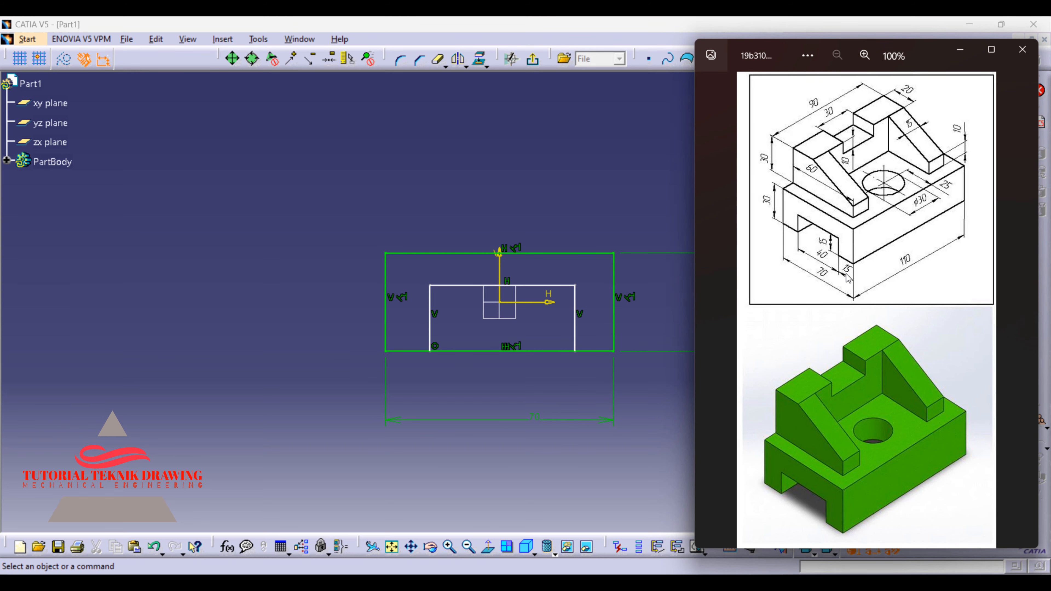
pyautogui.click(671, 200)
pyautogui.click(839, 157)
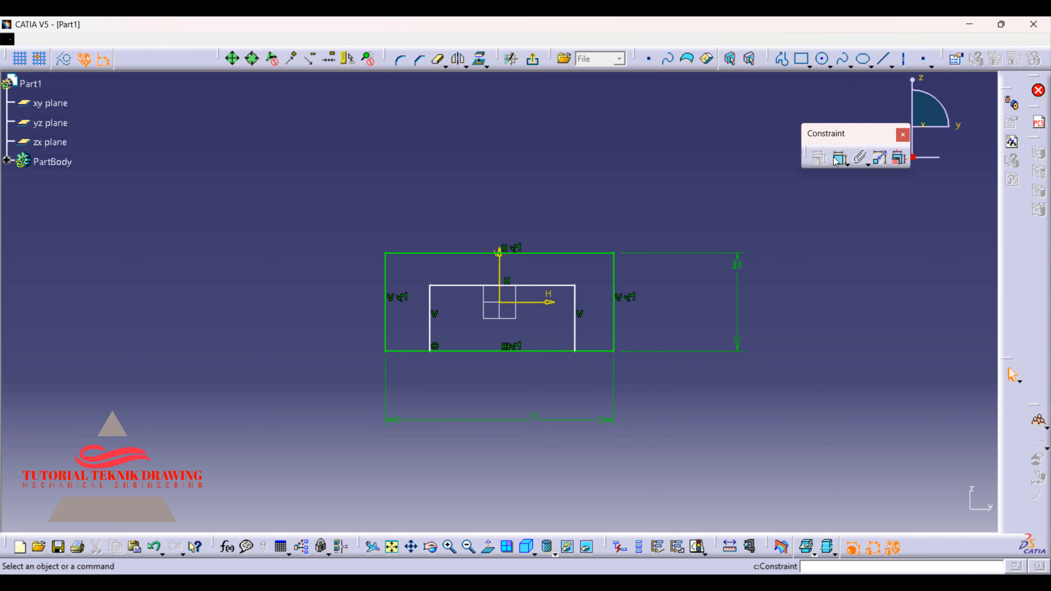
pyautogui.click(575, 331)
pyautogui.click(661, 320)
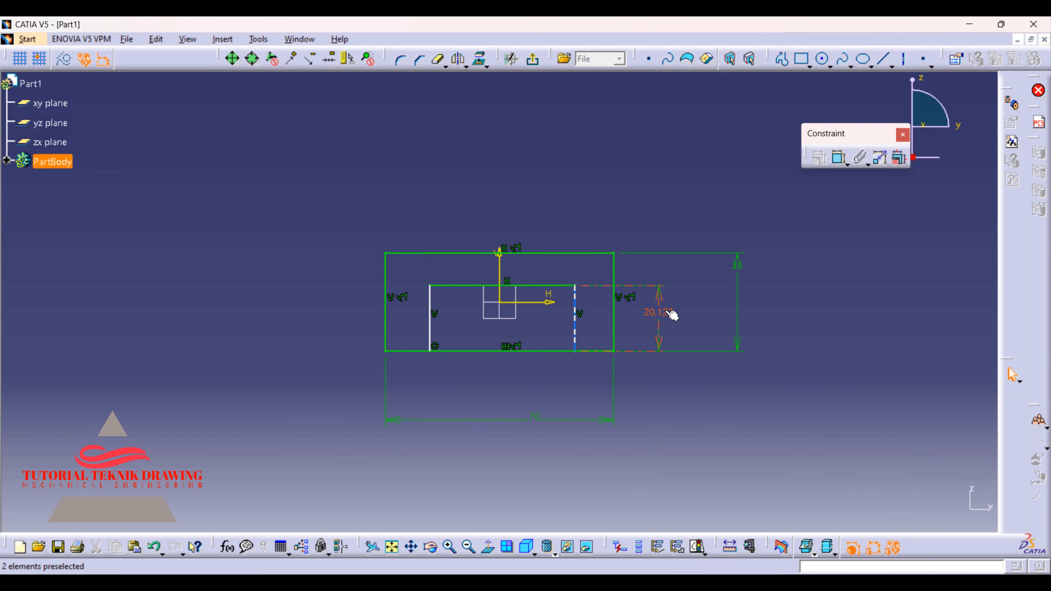
pyautogui.doubleClick(667, 313)
pyautogui.write('15')
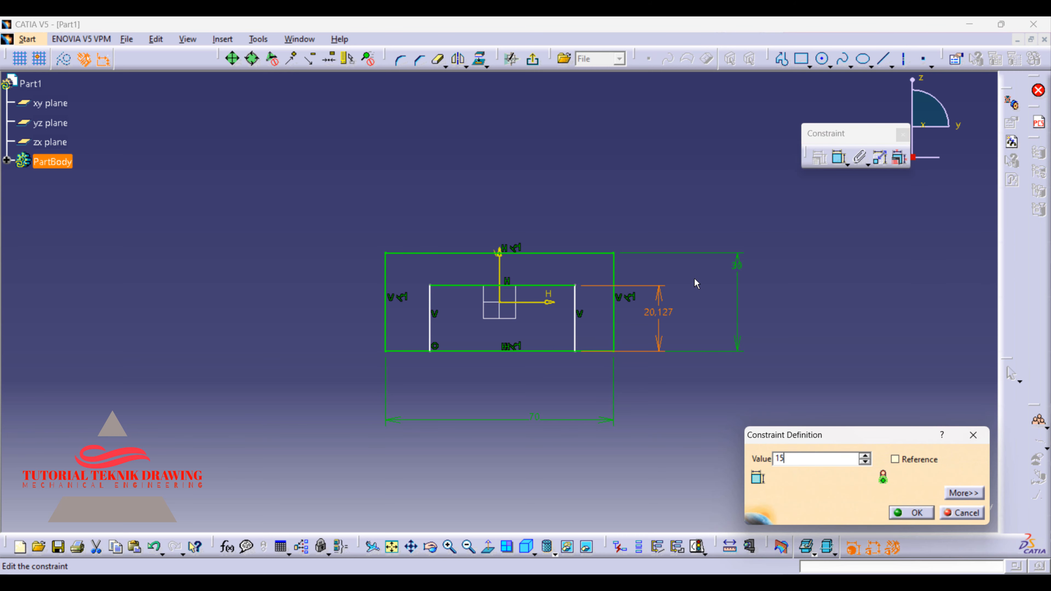
pyautogui.press('Return')
# Dimension the gap between the slot's right side and the outline's right side and set it to 15 mm.
pyautogui.click(839, 157)
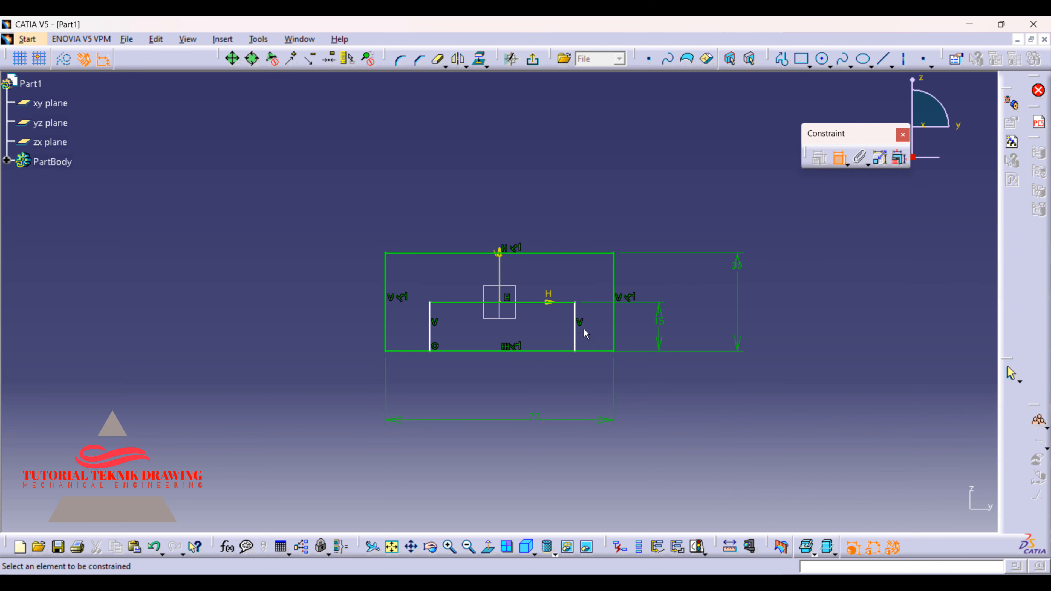
pyautogui.click(575, 331)
pyautogui.click(619, 330)
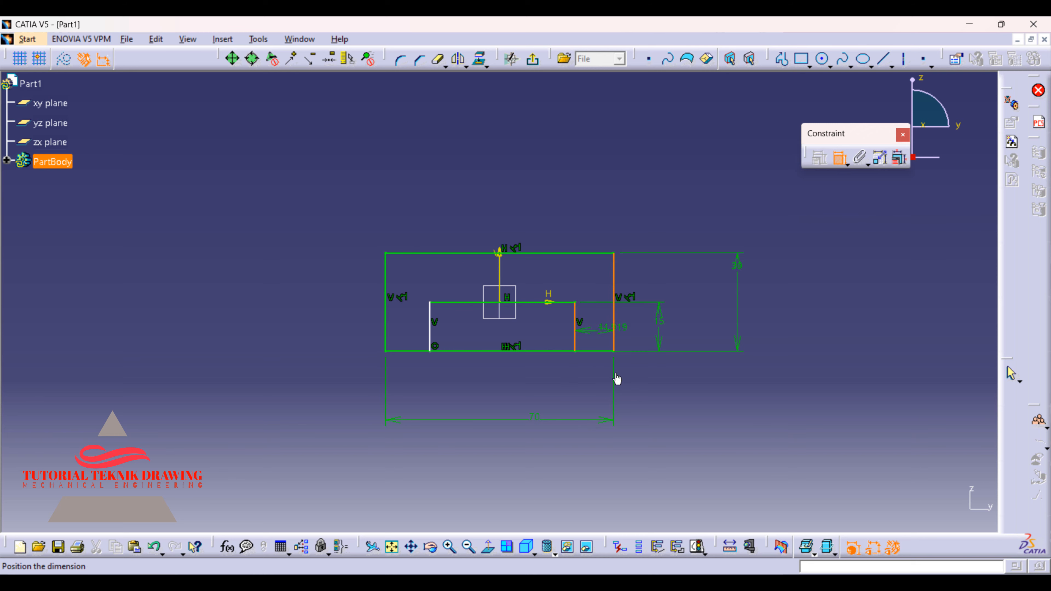
pyautogui.click(598, 374)
pyautogui.doubleClick(599, 382)
pyautogui.write('15mm')
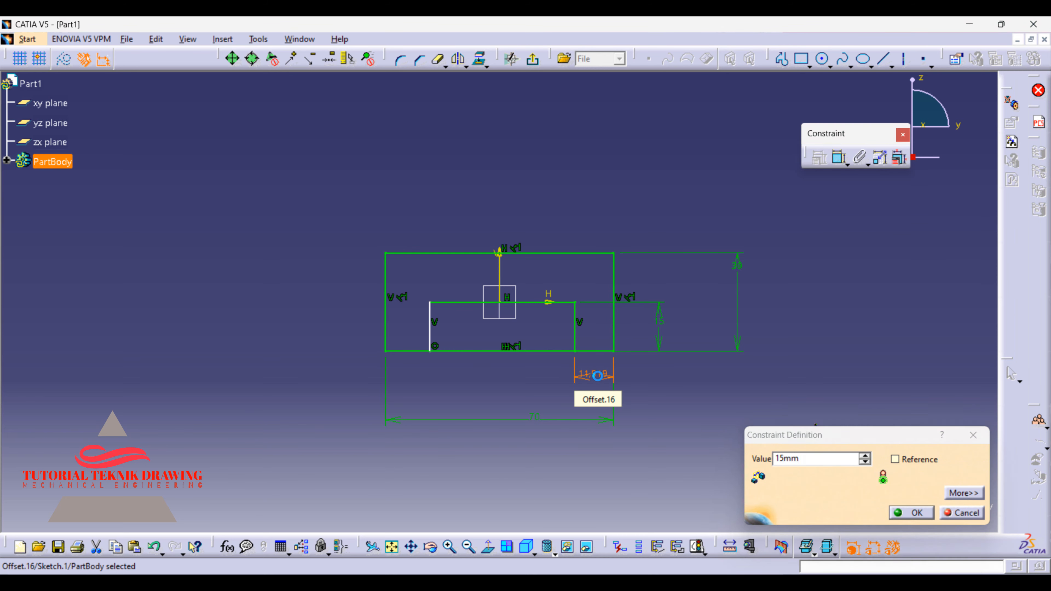
pyautogui.press('Return')
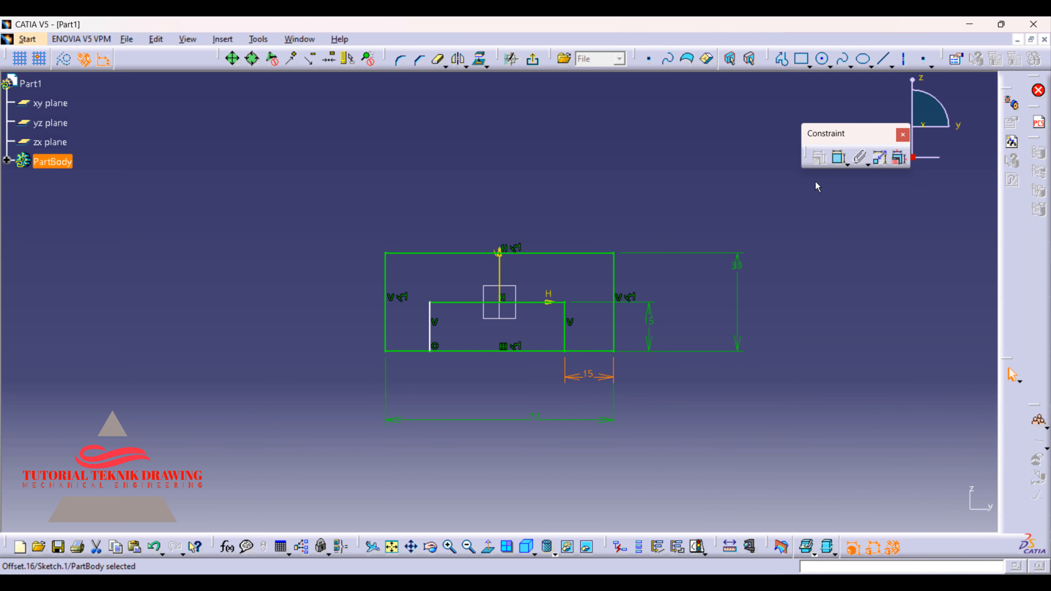
# Dimension the gap between the slot's left side and the outline's left side and set it to 15 mm.
pyautogui.click(839, 157)
pyautogui.click(429, 336)
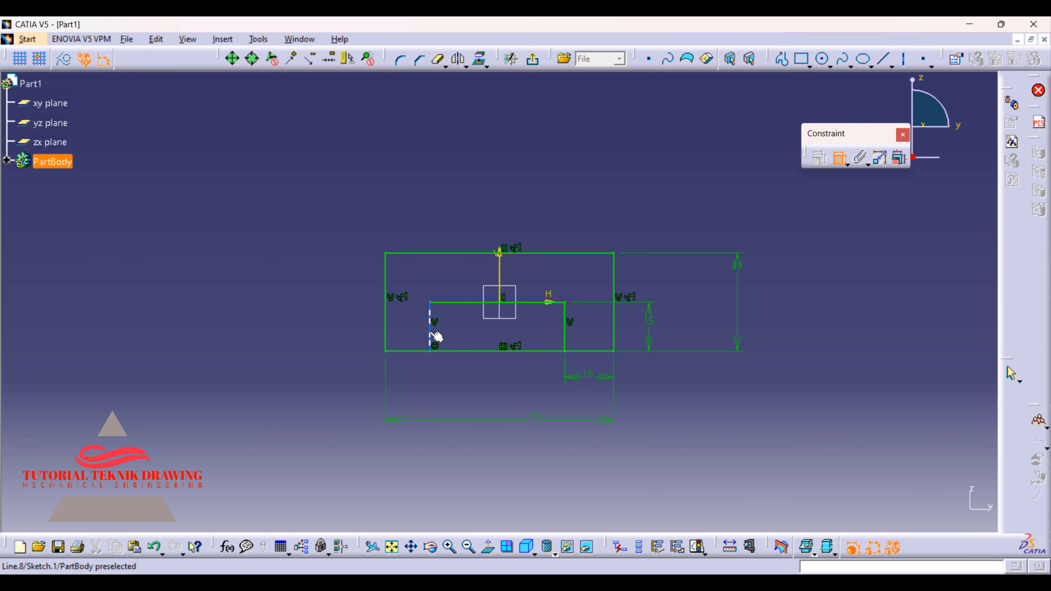
pyautogui.click(386, 336)
pyautogui.click(412, 382)
pyautogui.doubleClick(411, 381)
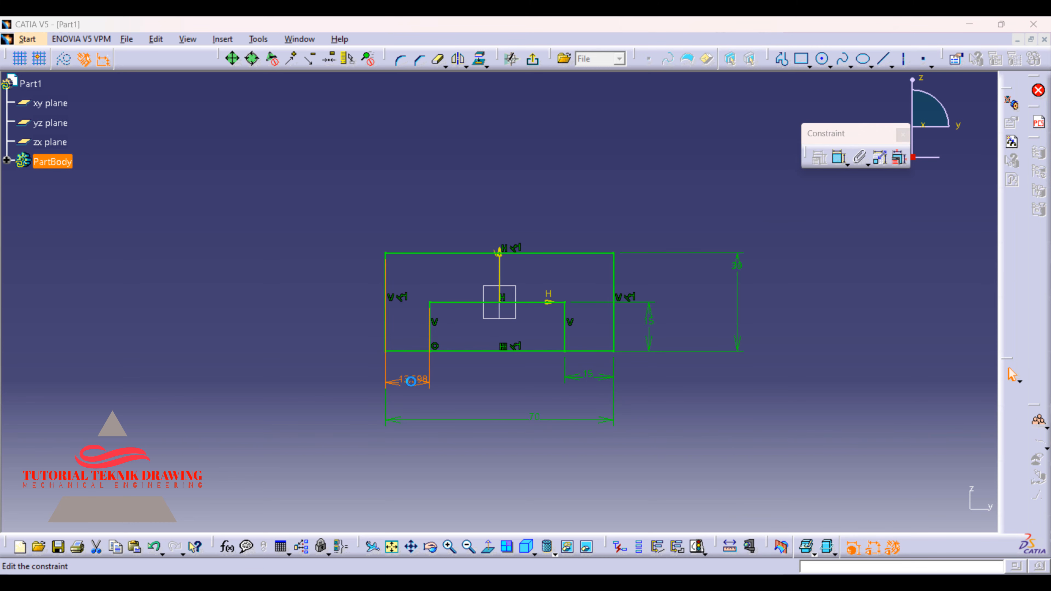
pyautogui.write('15')
pyautogui.press('Return')
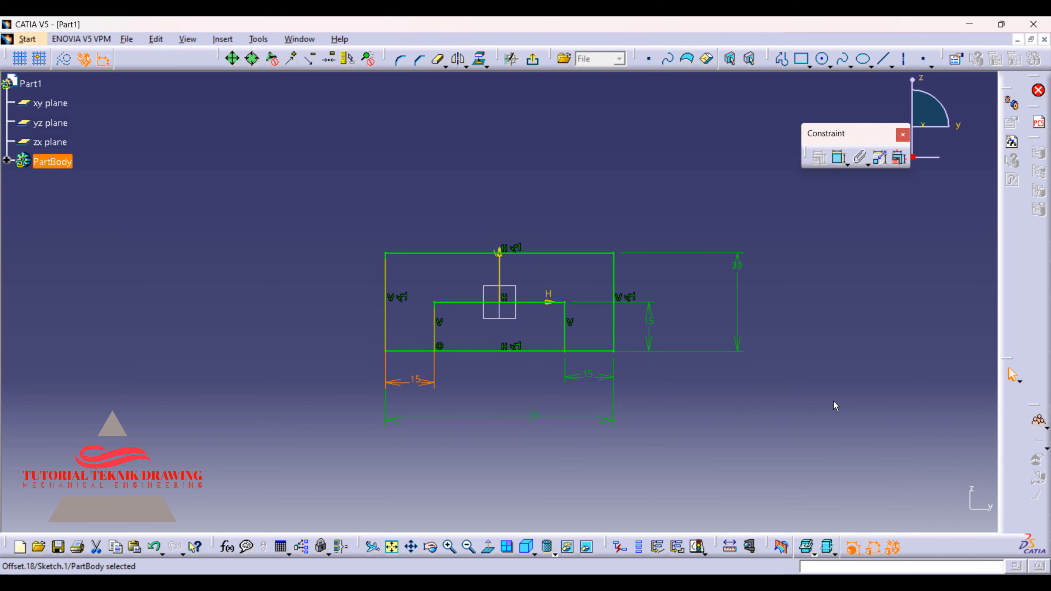
pyautogui.click(835, 404)
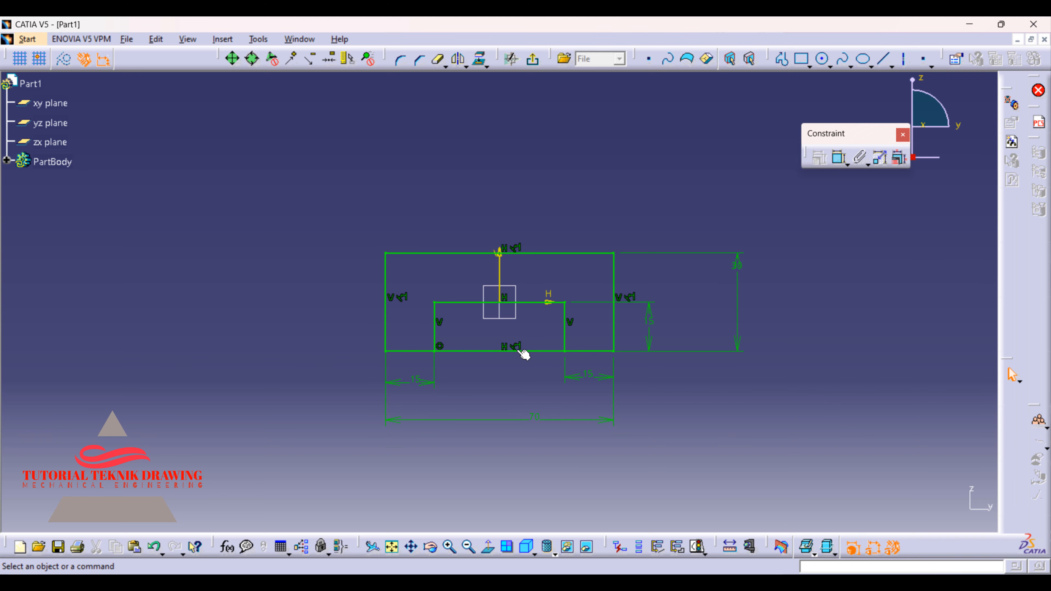
# Quick Trim the outline's bottom edge between the slot sides, converting the length constraint into a distance.
pyautogui.click(437, 58)
pyautogui.click(513, 351)
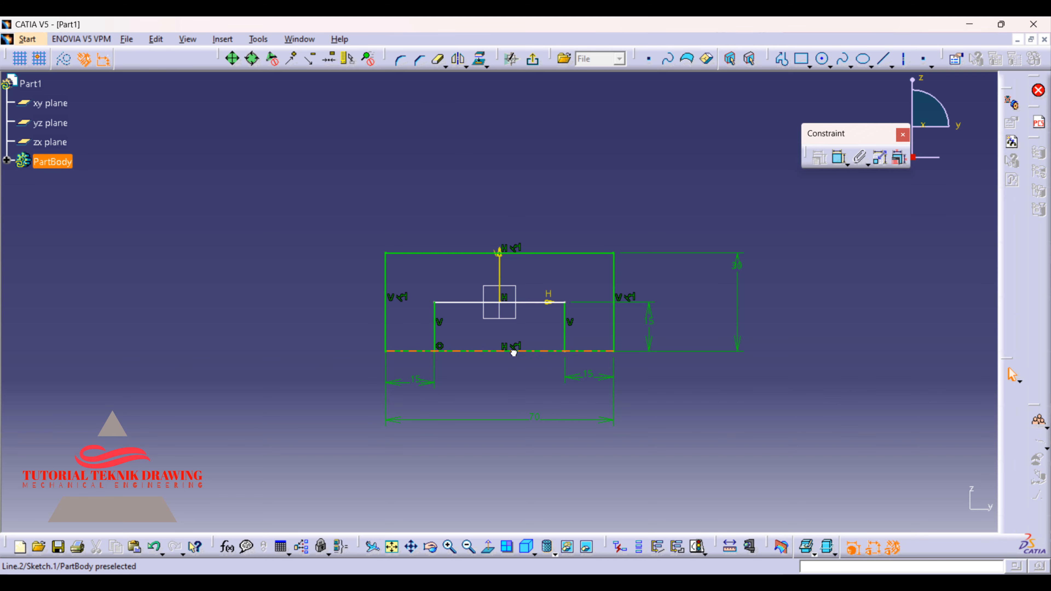
pyautogui.click(437, 59)
pyautogui.click(476, 351)
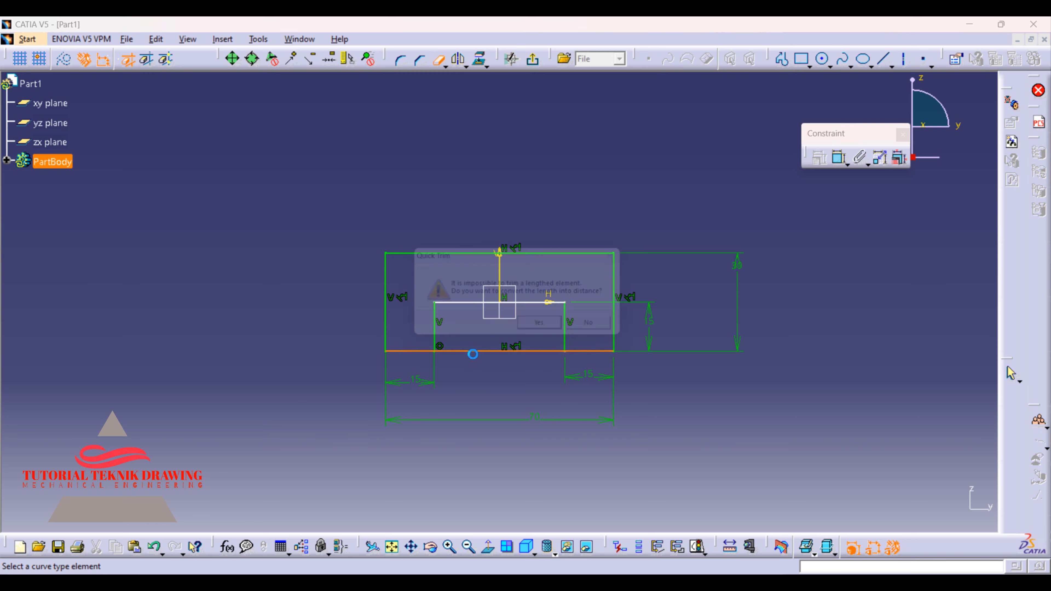
pyautogui.click(548, 331)
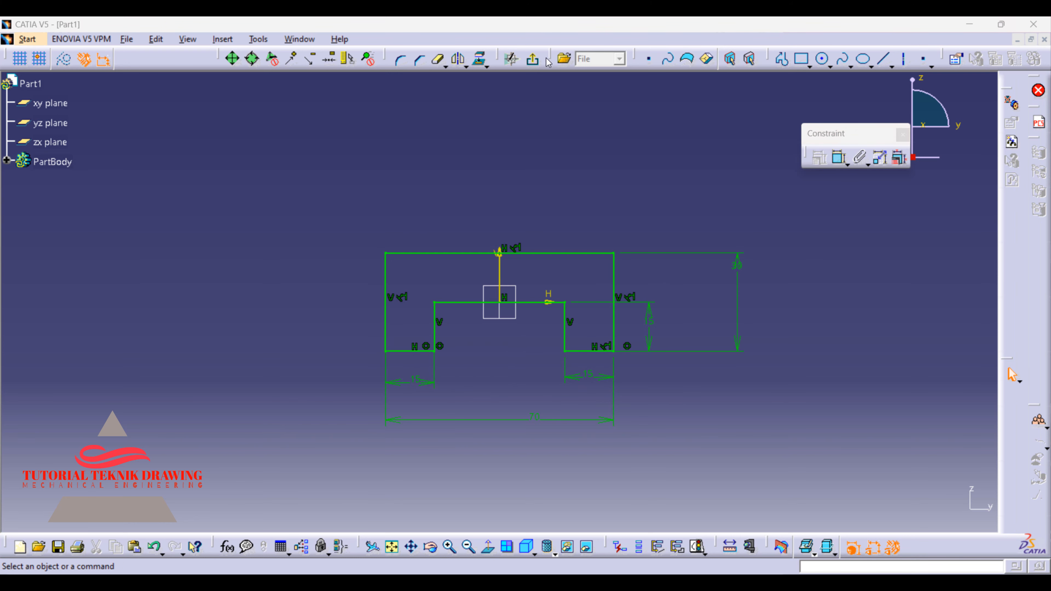
pyautogui.click(719, 169)
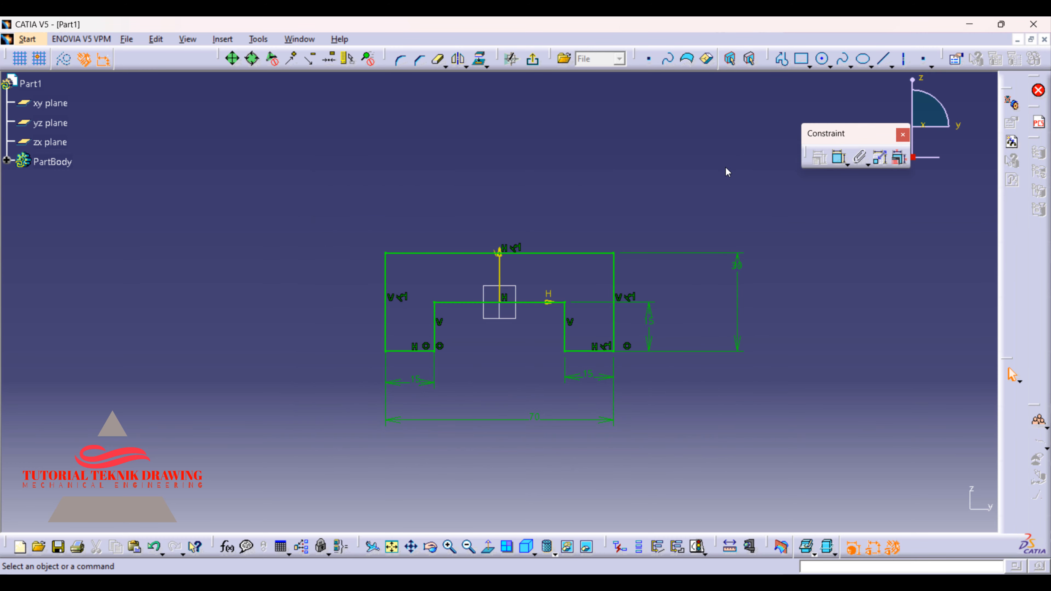
# Exit the sketch and, after consulting the reference drawing, extrude the profile as a Pad with mirrored extent and a 60 mm length.
pyautogui.click(534, 61)
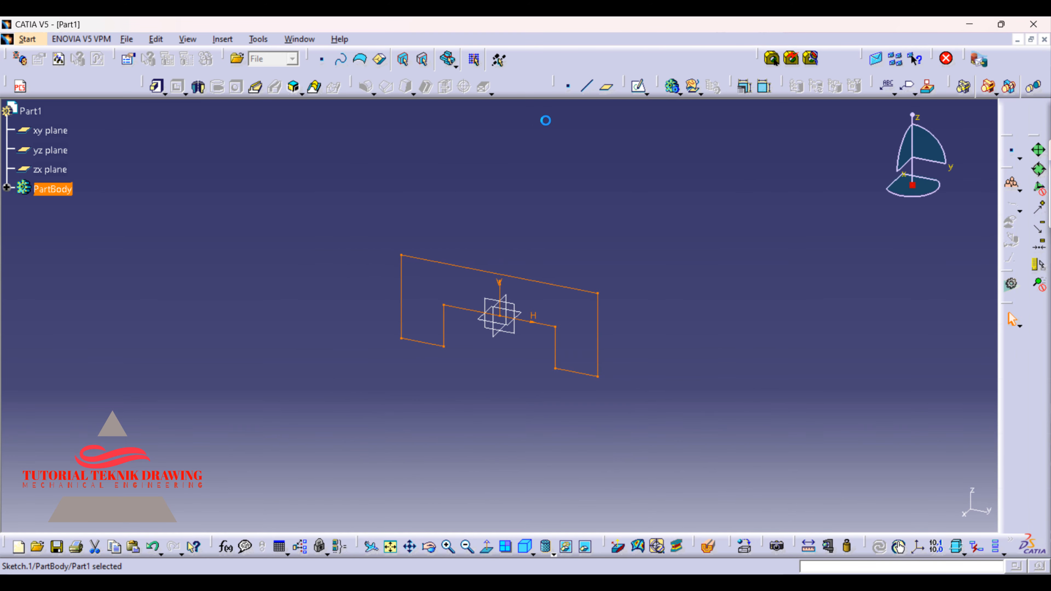
pyautogui.click(158, 87)
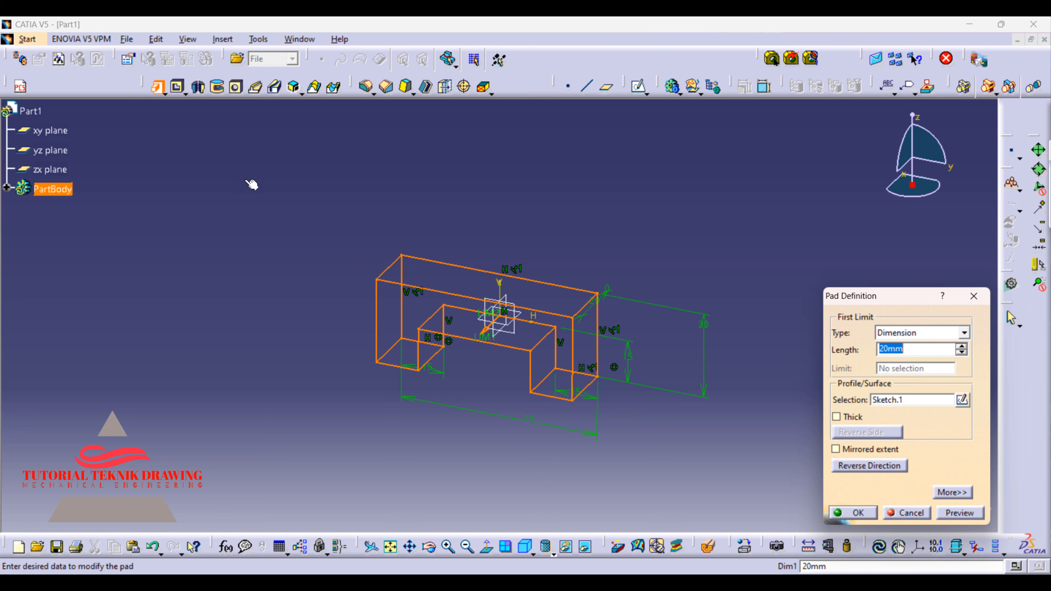
pyautogui.click(731, 583)
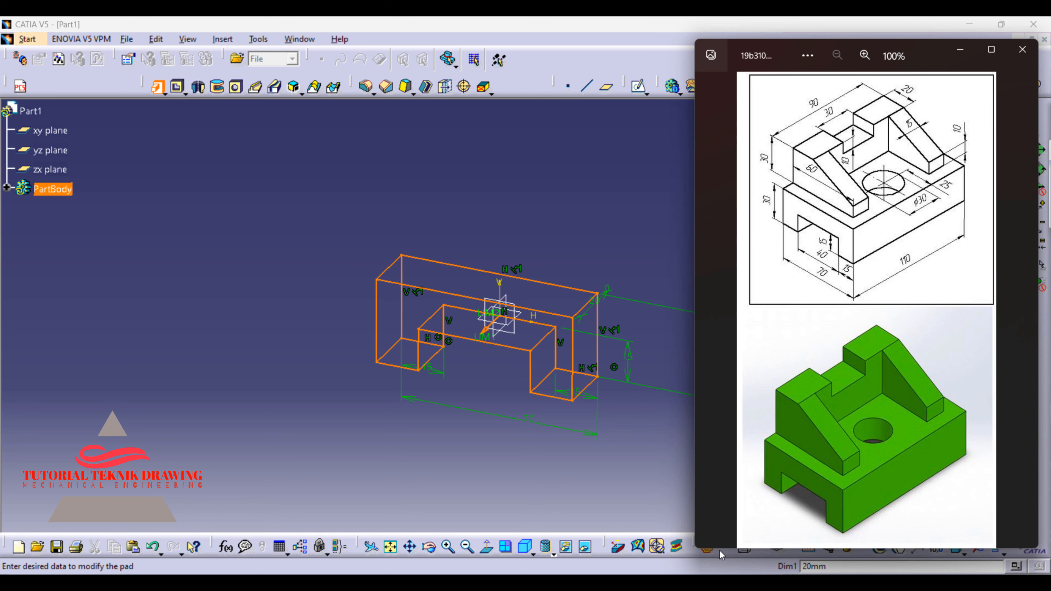
pyautogui.click(960, 51)
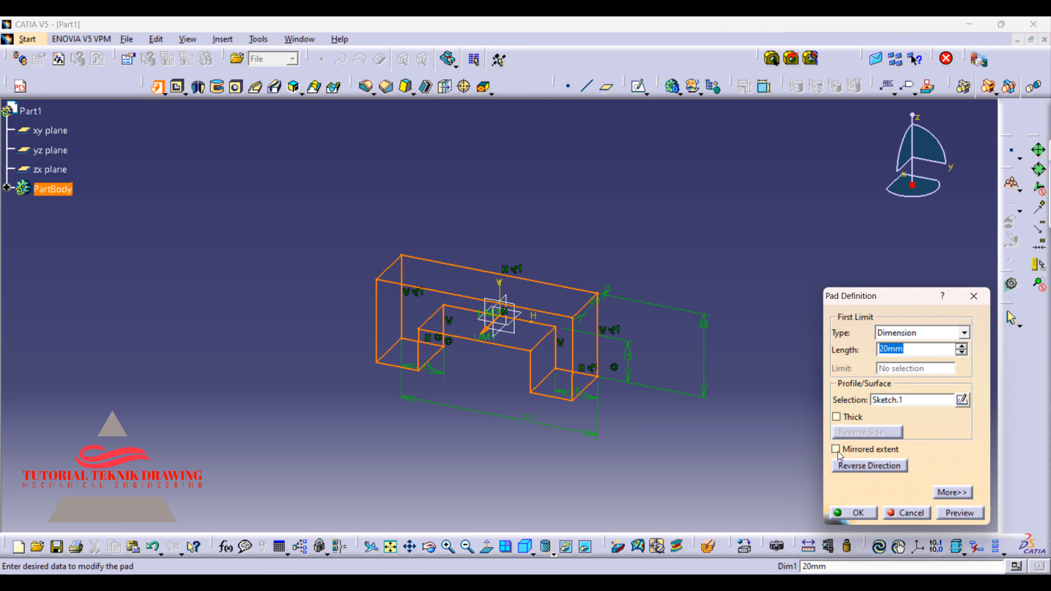
pyautogui.click(836, 451)
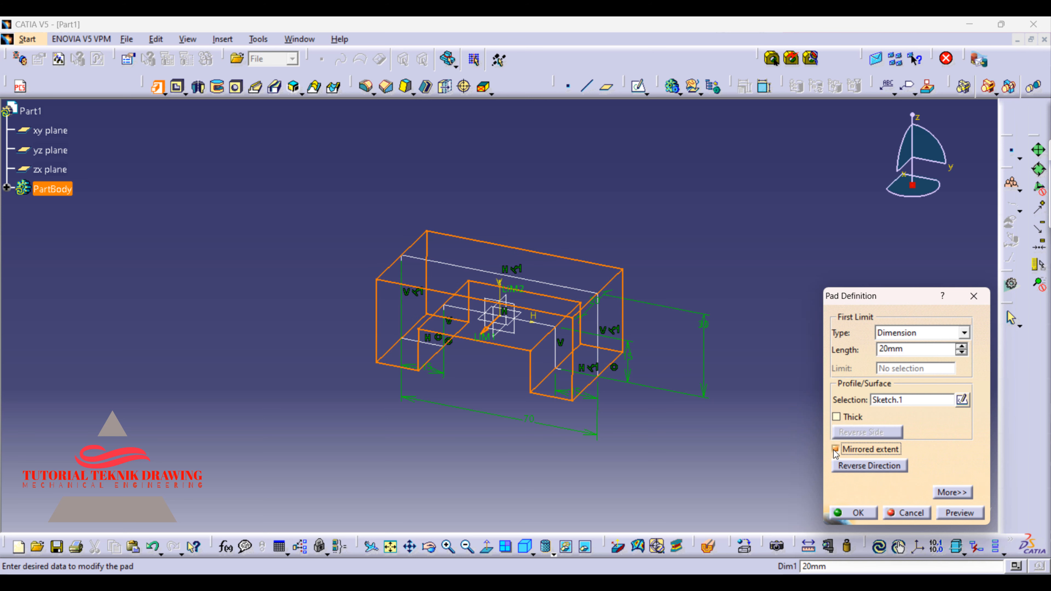
pyautogui.click(904, 348)
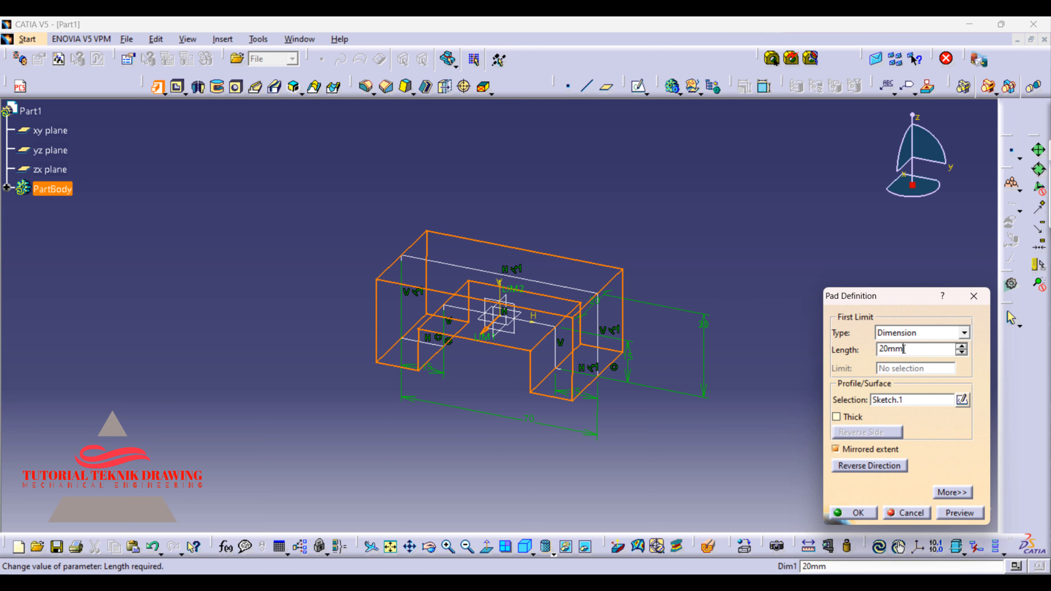
pyautogui.moveTo(867, 342); pyautogui.dragTo(853, 339)
pyautogui.write('60')
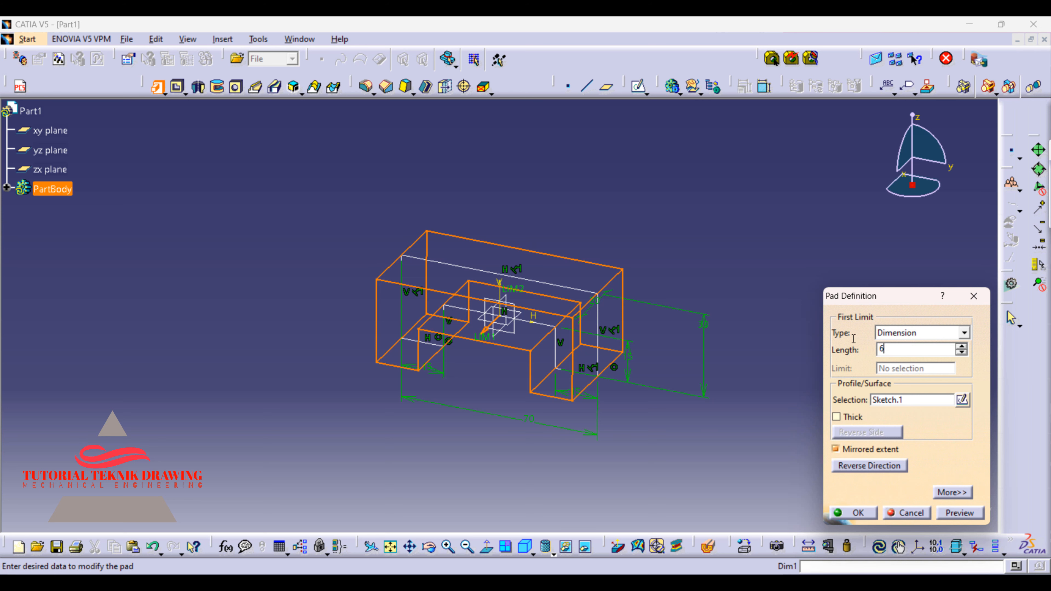
pyautogui.click(930, 333)
pyautogui.click(926, 346)
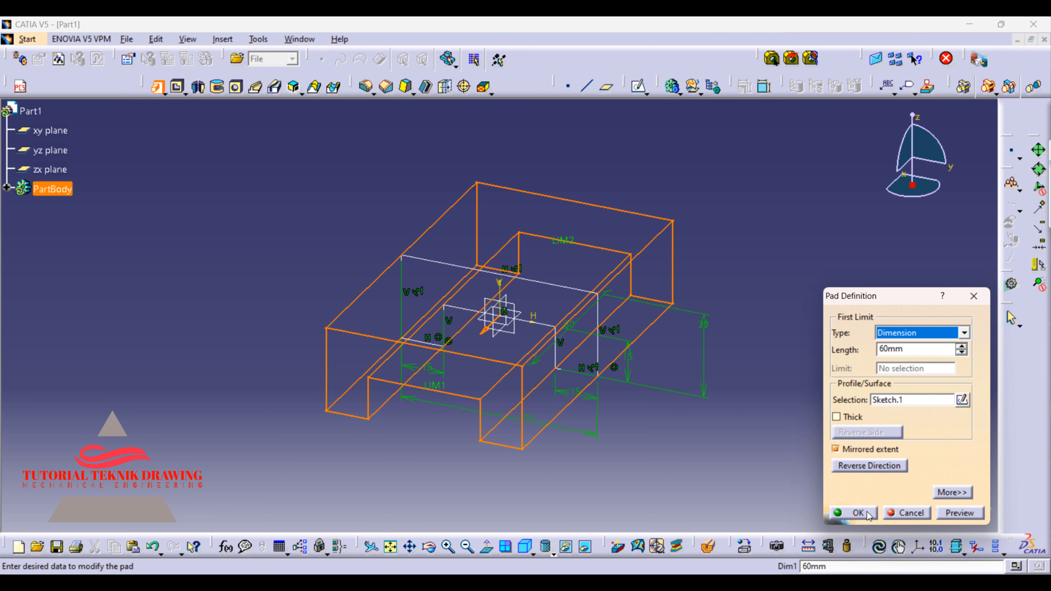
pyautogui.click(856, 513)
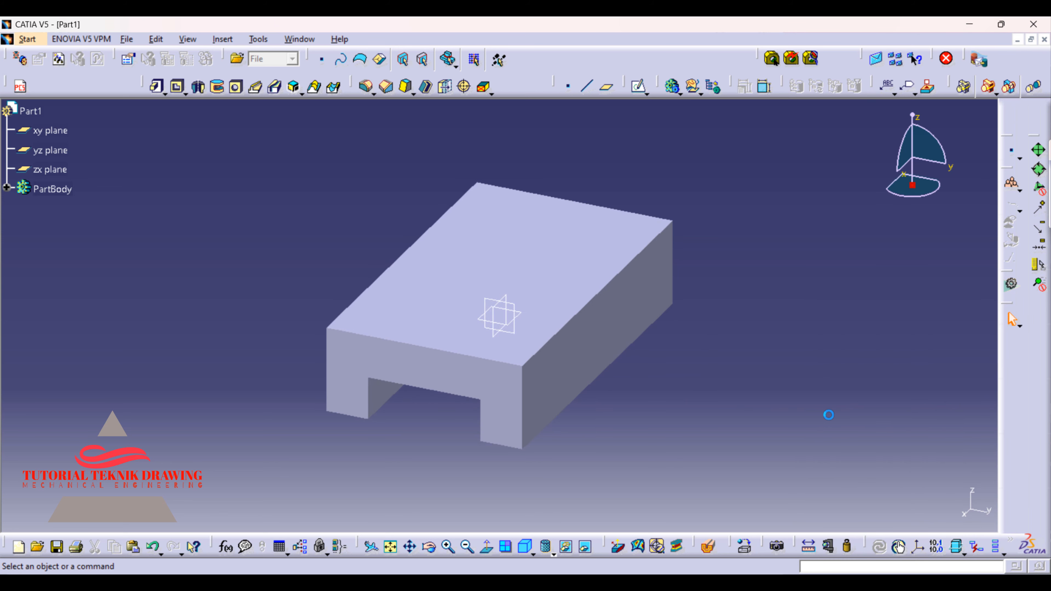
# Consult the reference drawing, then open a new sketch on the pad's top face.
pyautogui.click(695, 582)
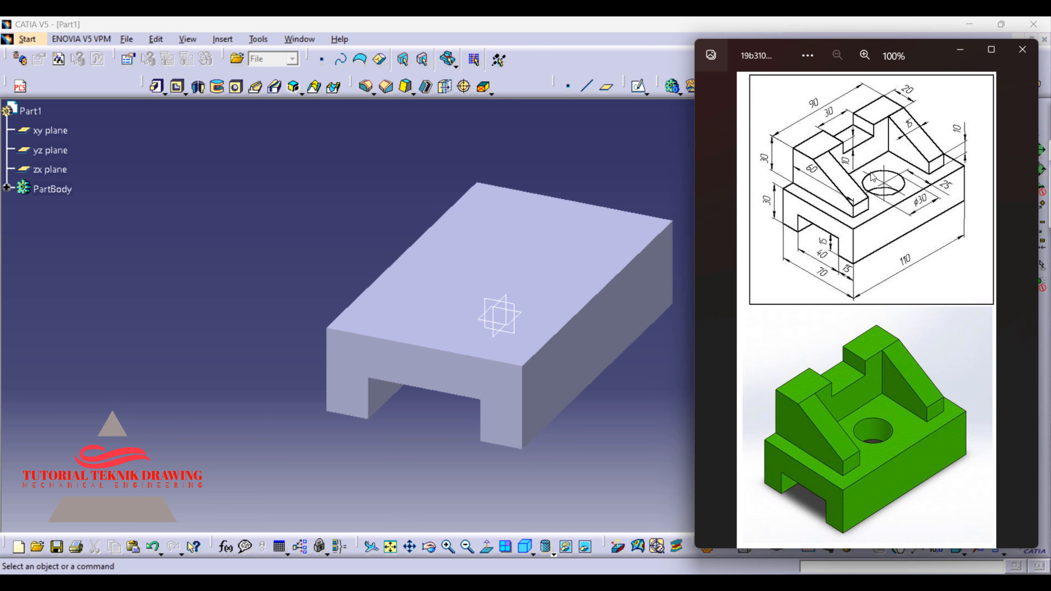
pyautogui.click(662, 385)
pyautogui.click(595, 250)
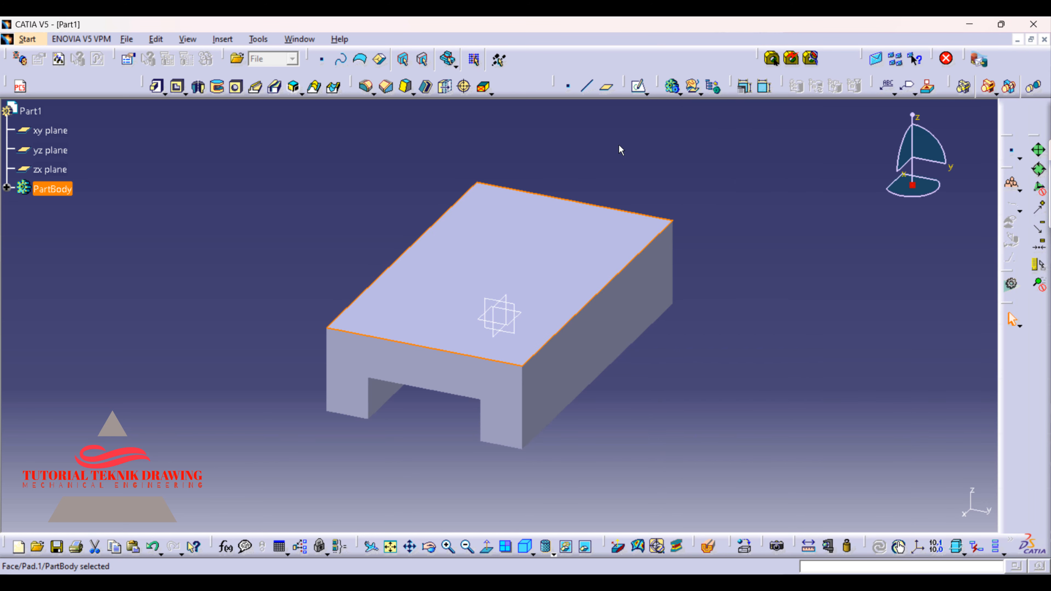
pyautogui.click(639, 88)
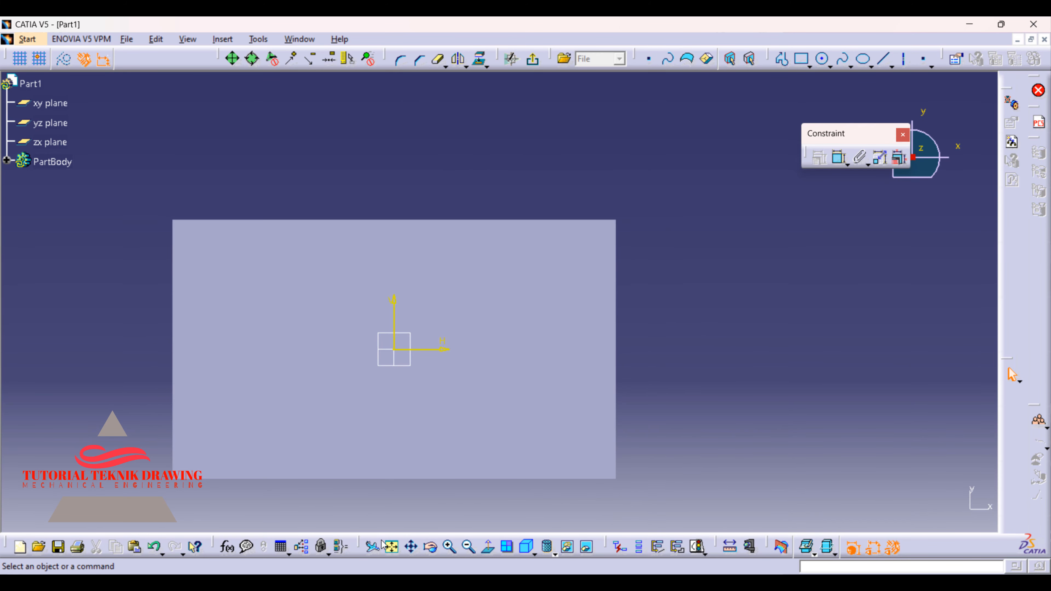
pyautogui.click(393, 547)
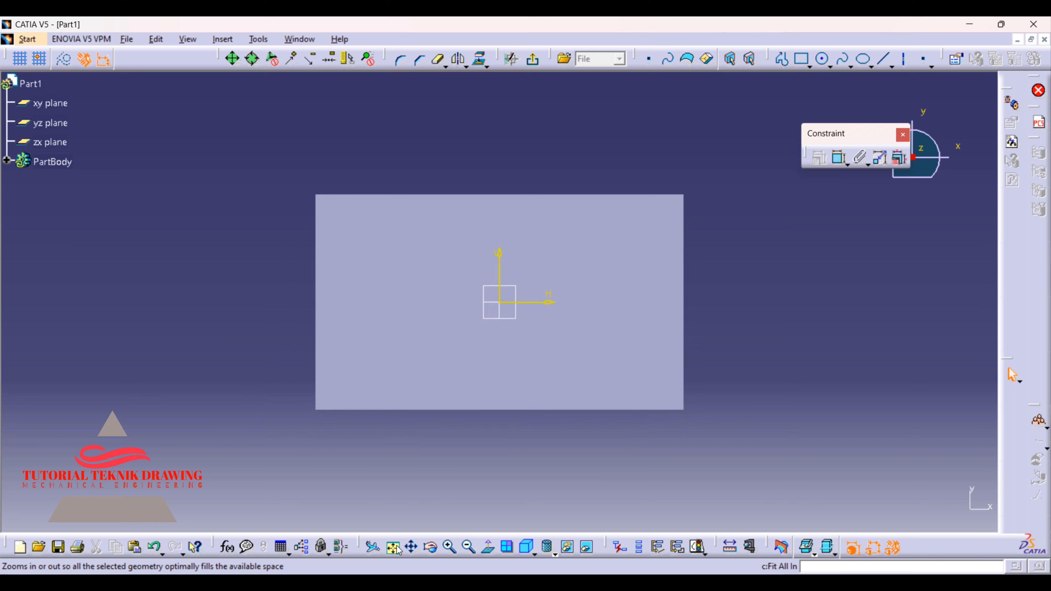
# Sketch a circle about 14 mm in diameter on the vertical axis, centred about 19 mm below the origin.
pyautogui.click(824, 60)
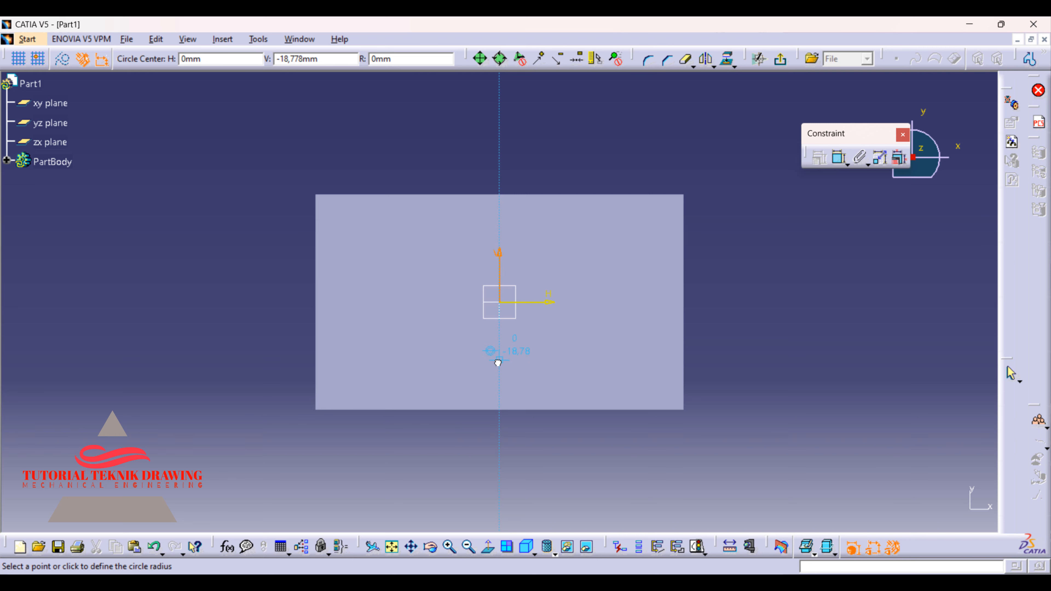
pyautogui.click(500, 360)
pyautogui.click(515, 344)
# Dimension the circle and set its diameter to 30 mm.
pyautogui.click(838, 158)
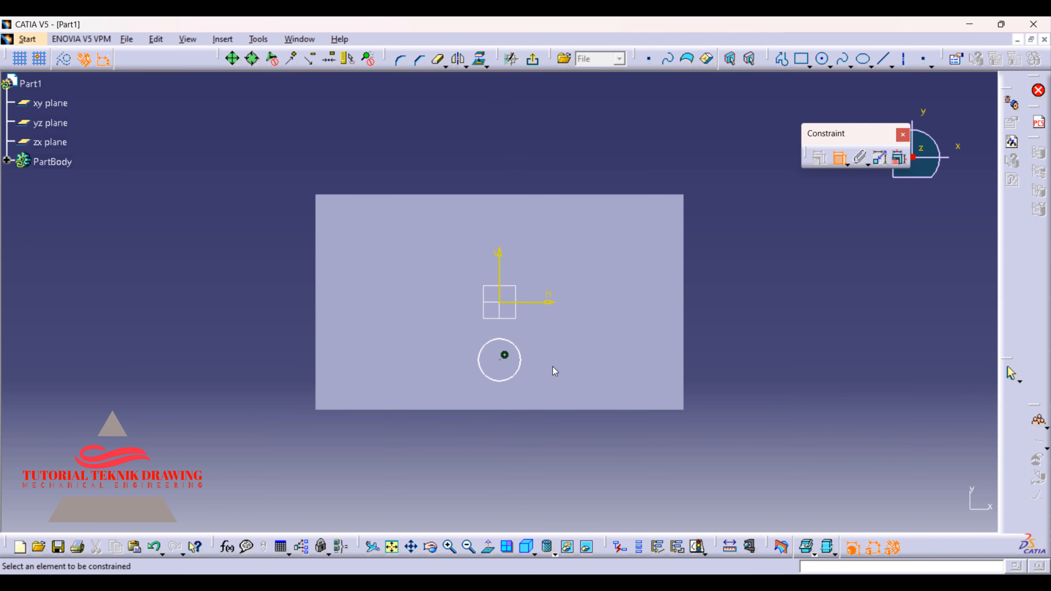
pyautogui.click(522, 371)
pyautogui.click(577, 346)
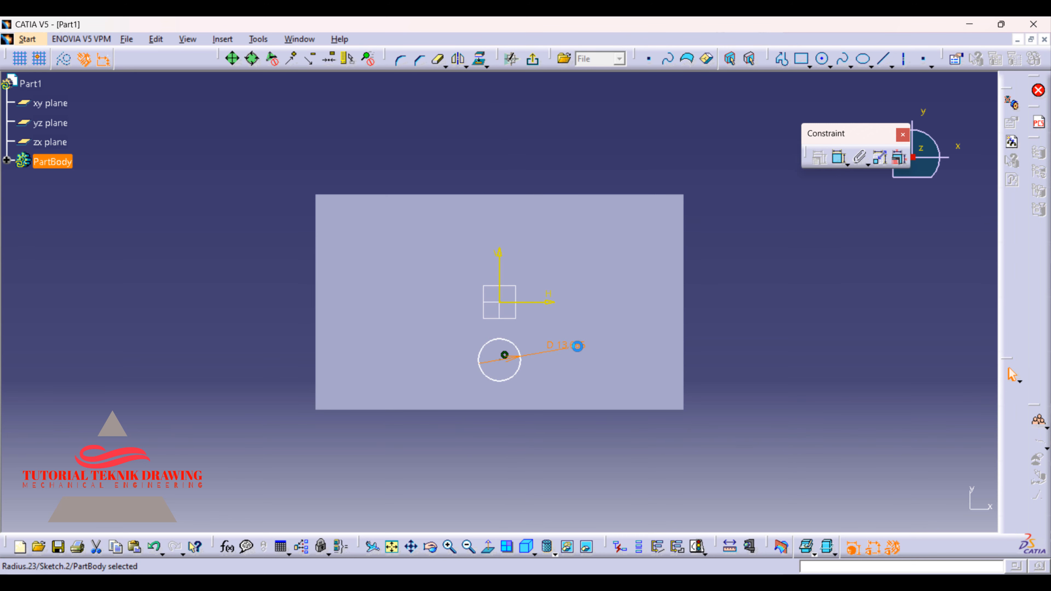
pyautogui.doubleClick(577, 345)
pyautogui.write('3')
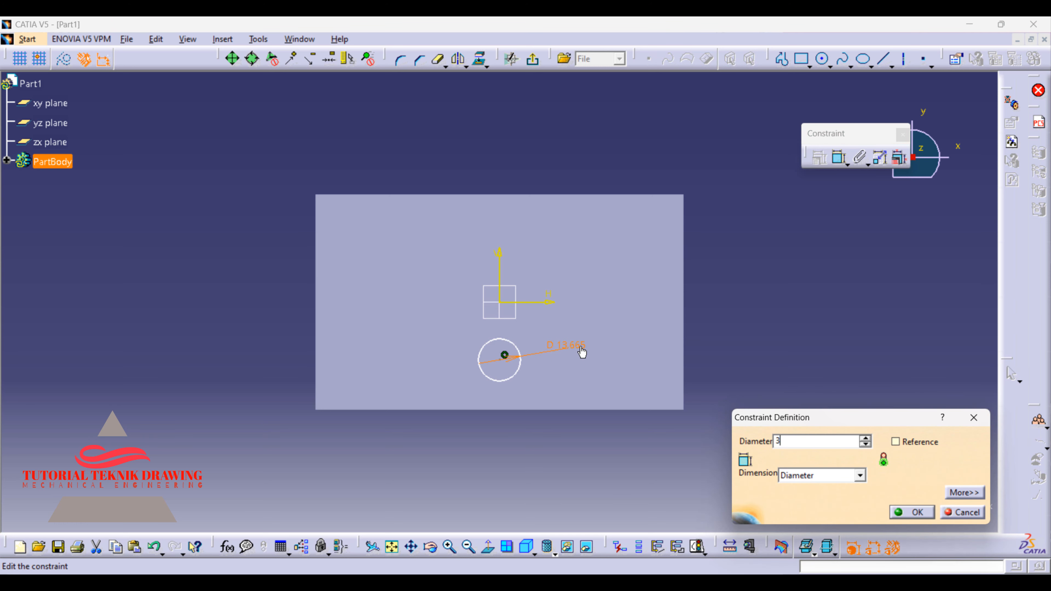
pyautogui.write('0')
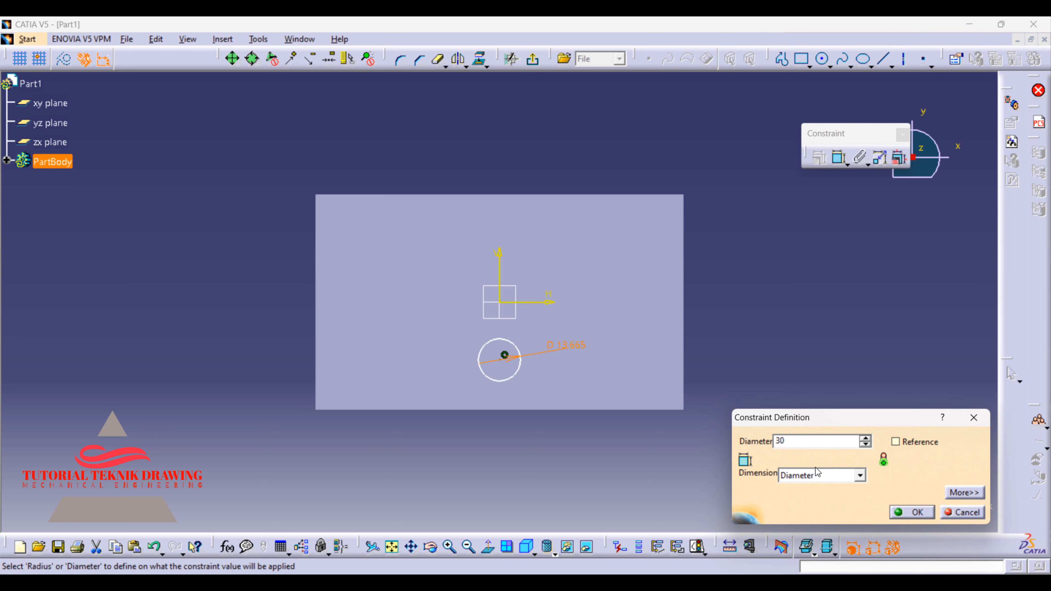
pyautogui.click(914, 513)
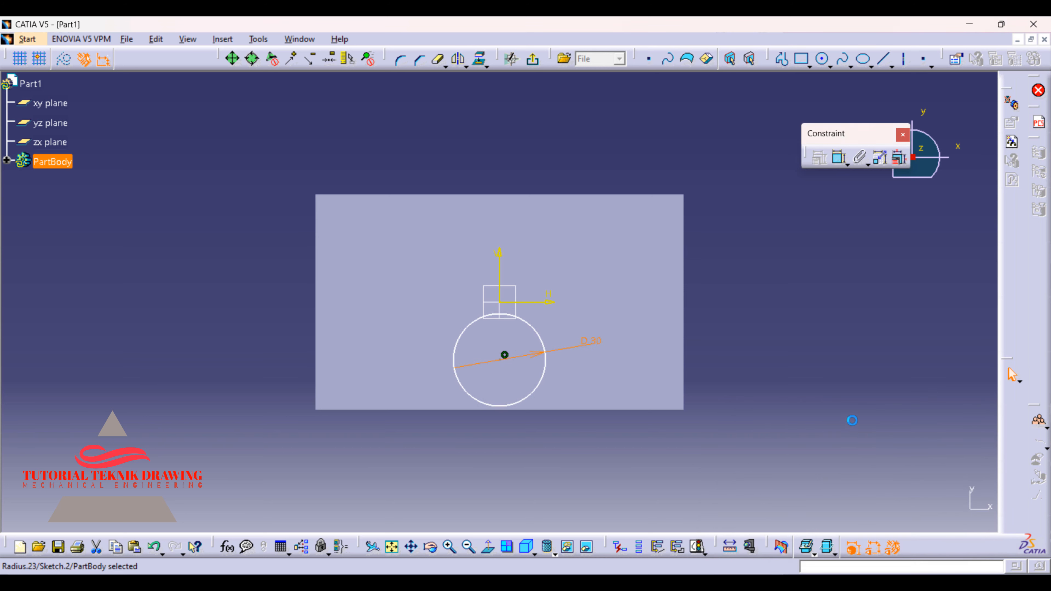
# Dimension the circle's centre from the face's bottom edge and set the distance to 25 mm.
pyautogui.click(838, 158)
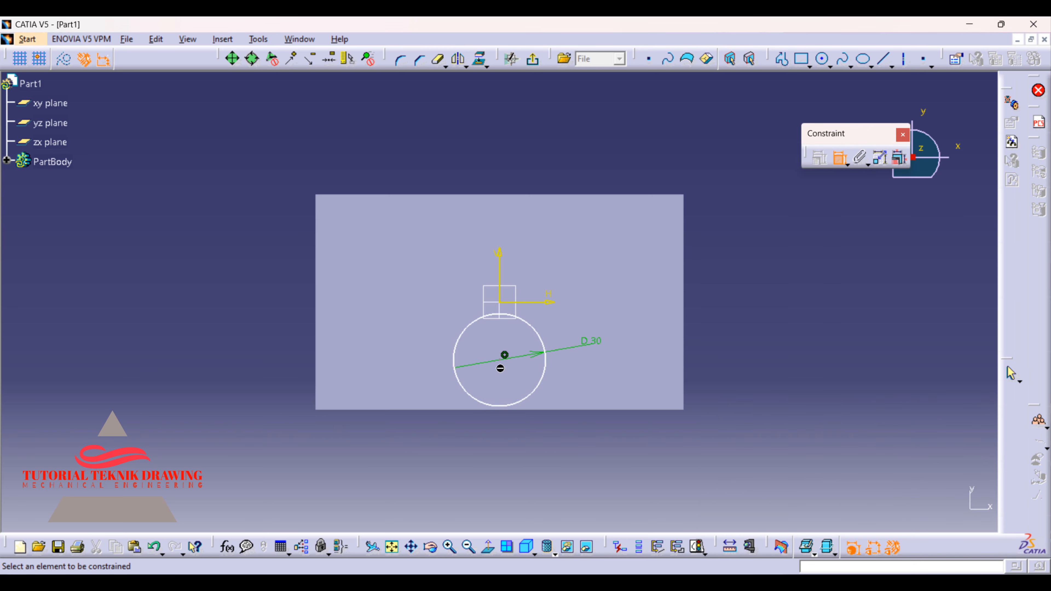
pyautogui.click(499, 363)
pyautogui.click(637, 409)
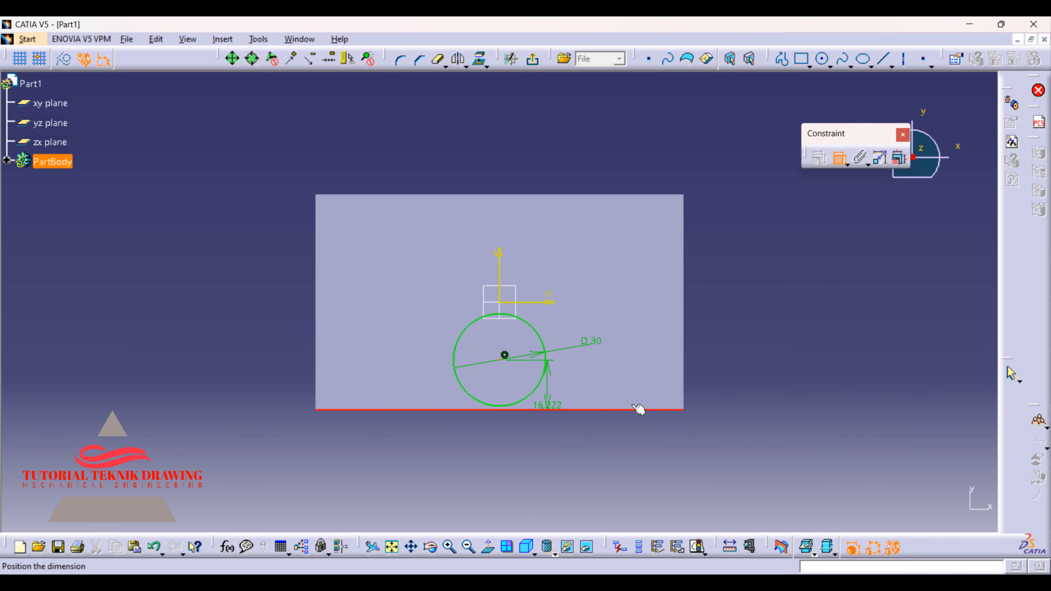
pyautogui.click(747, 395)
pyautogui.doubleClick(746, 393)
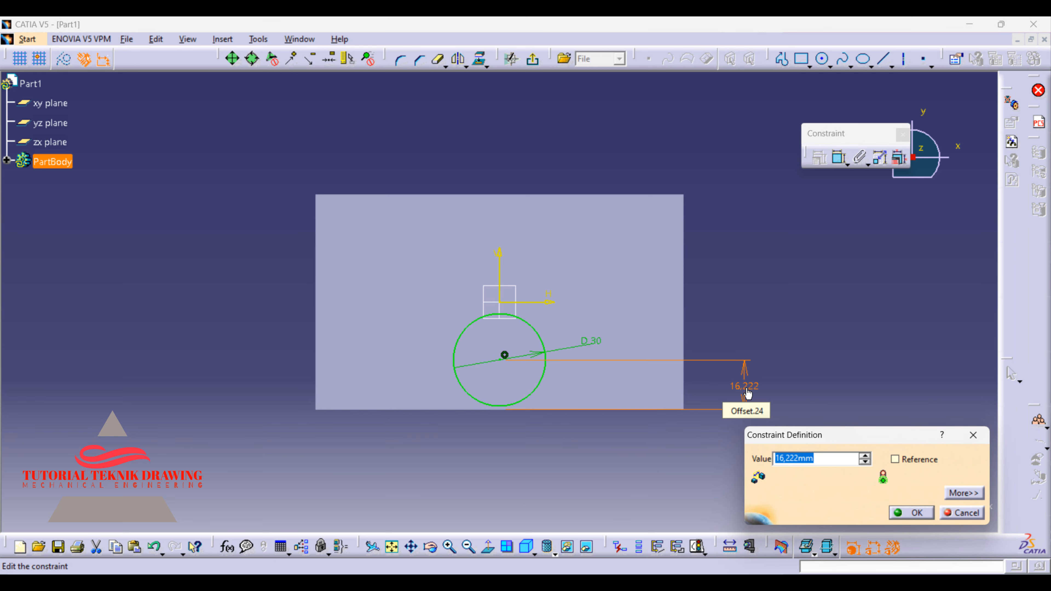
pyautogui.write('25mm')
pyautogui.press('Return')
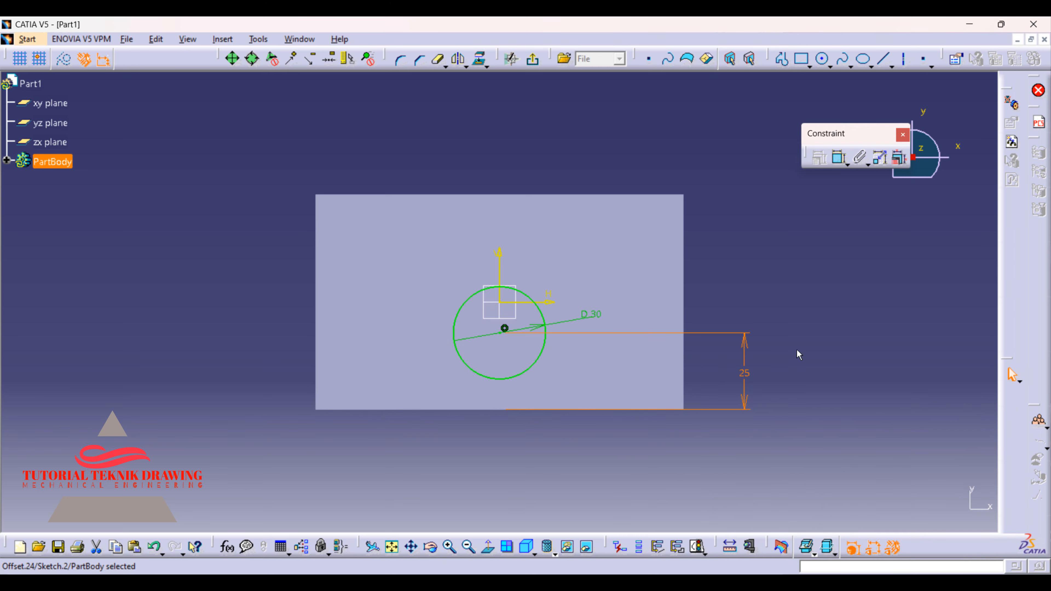
# Consult the reference drawing, then exit the hole sketch.
pyautogui.click(716, 583)
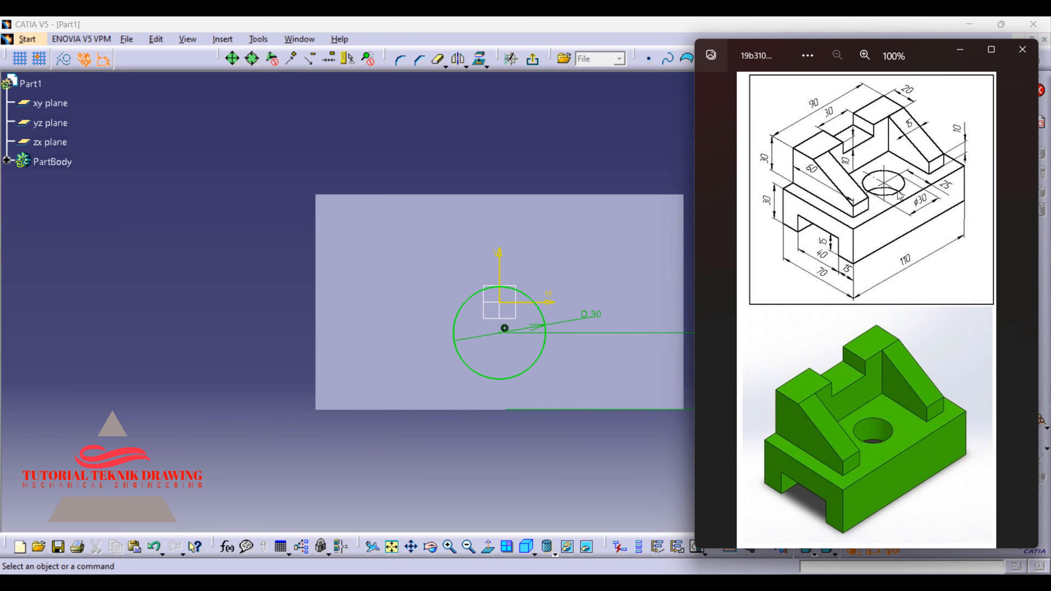
pyautogui.click(681, 158)
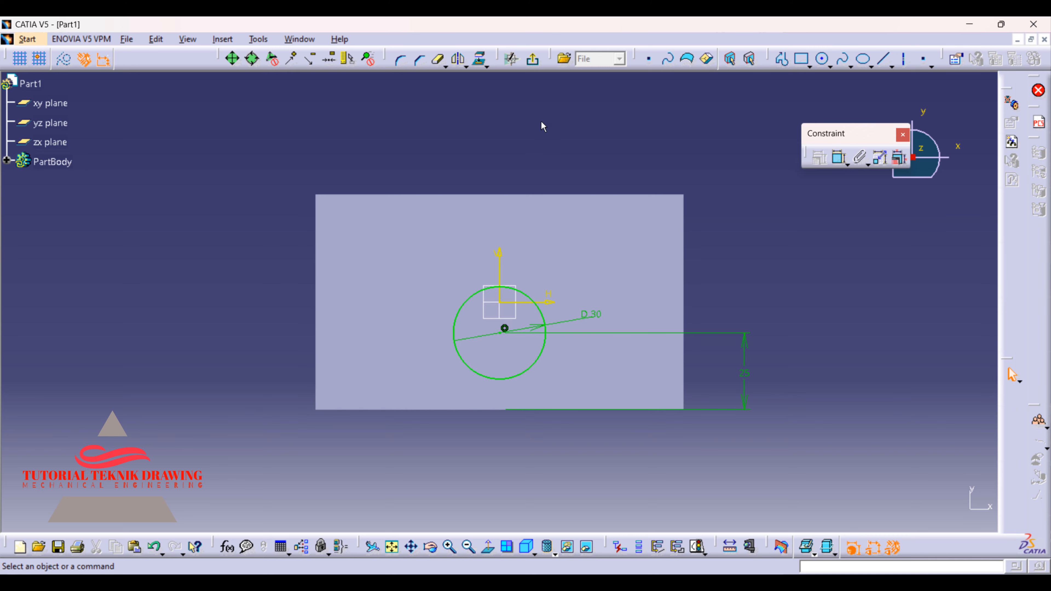
pyautogui.click(532, 58)
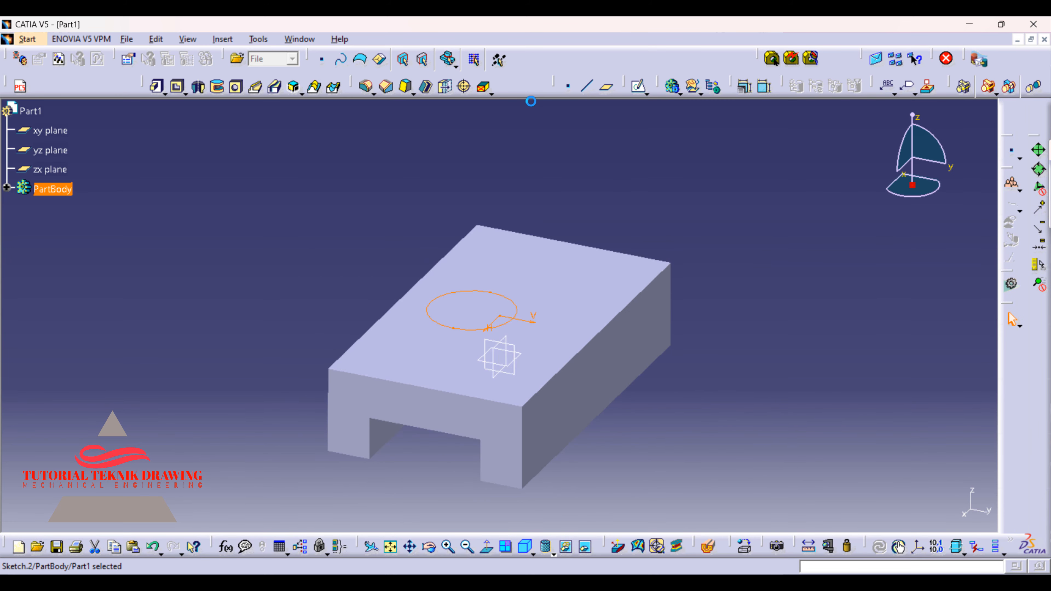
# Try cutting the 30 mm circle into the base as a pocket 20 mm deep.
pyautogui.click(177, 86)
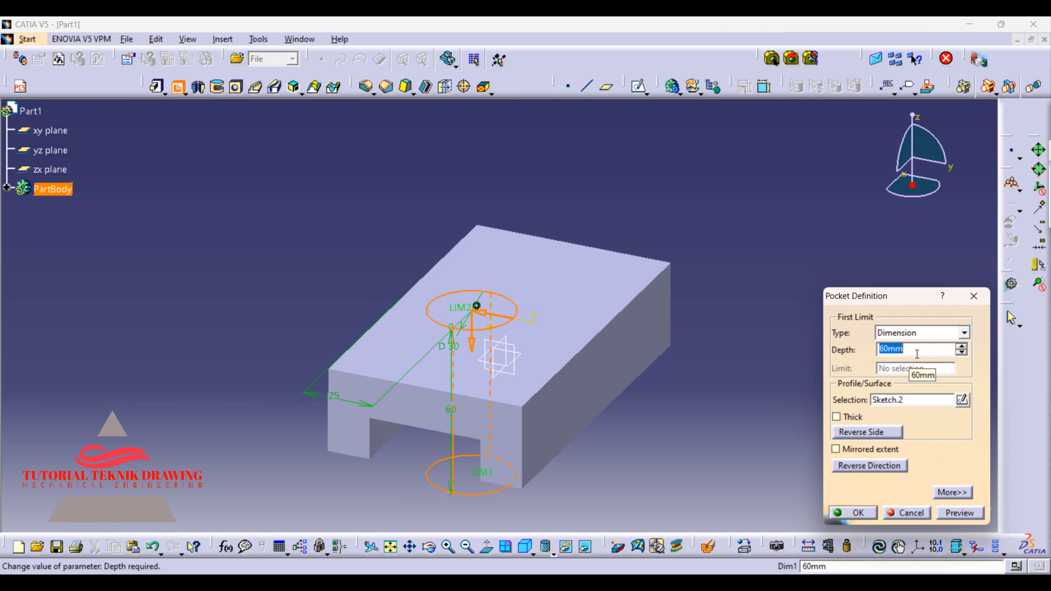
pyautogui.write('15')
pyautogui.press('Return')
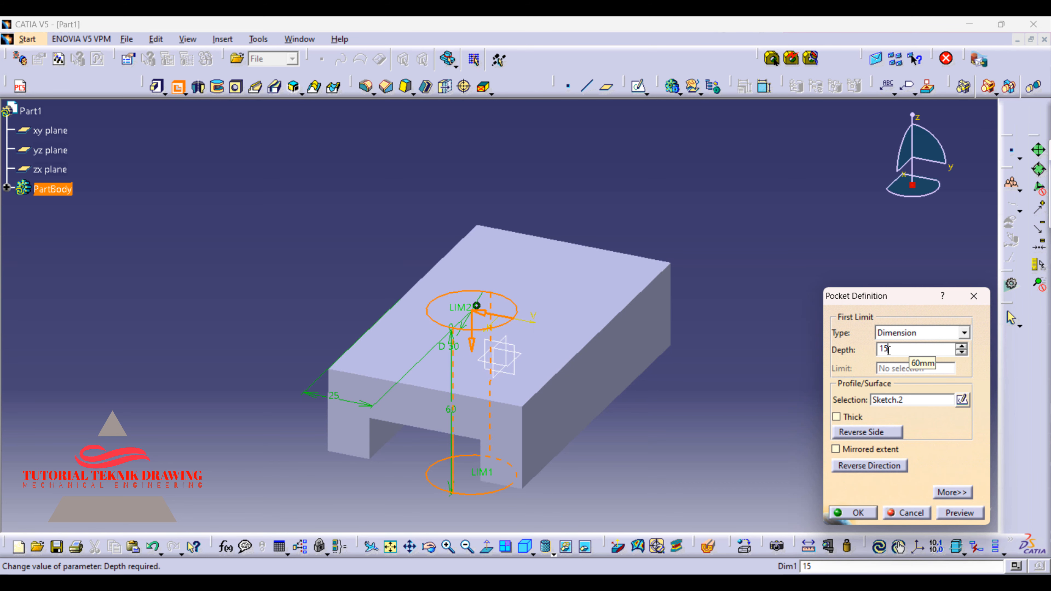
pyautogui.write('20mm')
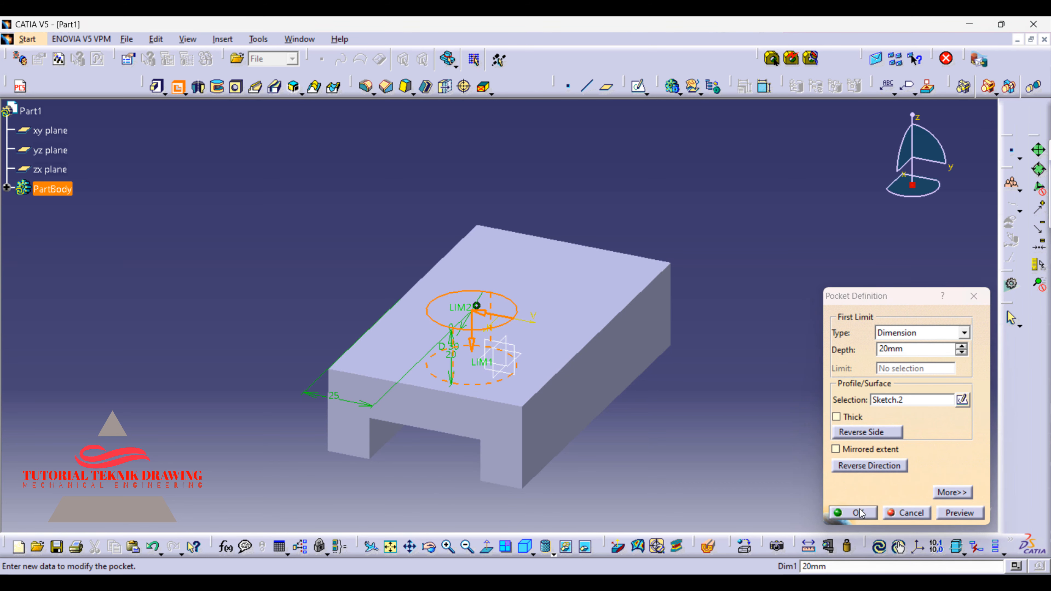
pyautogui.click(865, 514)
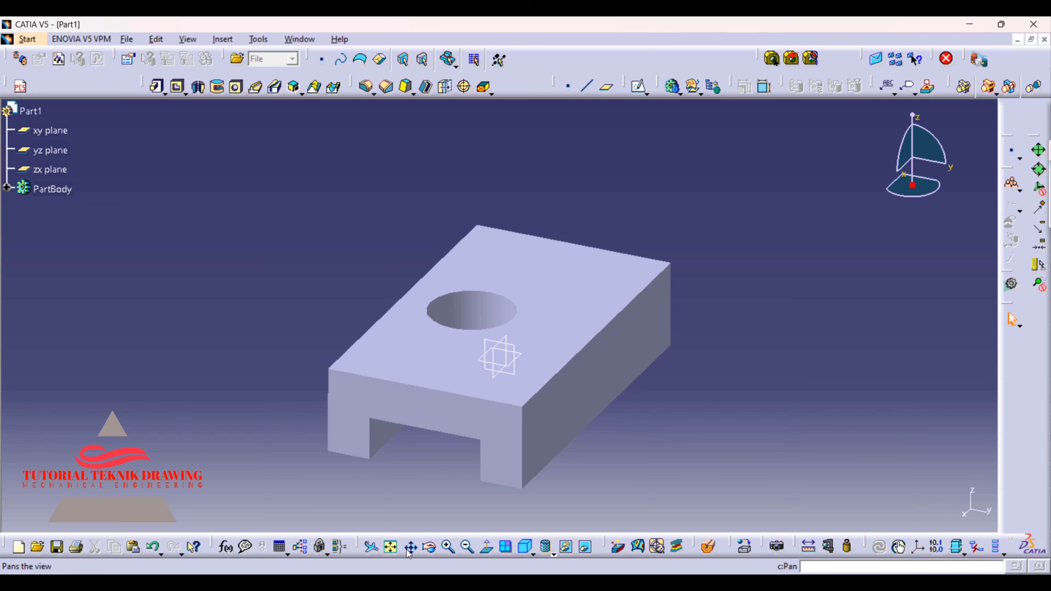
# Inspect the pocket from several angles and undo it.
pyautogui.click(433, 549)
pyautogui.moveTo(436, 433); pyautogui.dragTo(453, 370)
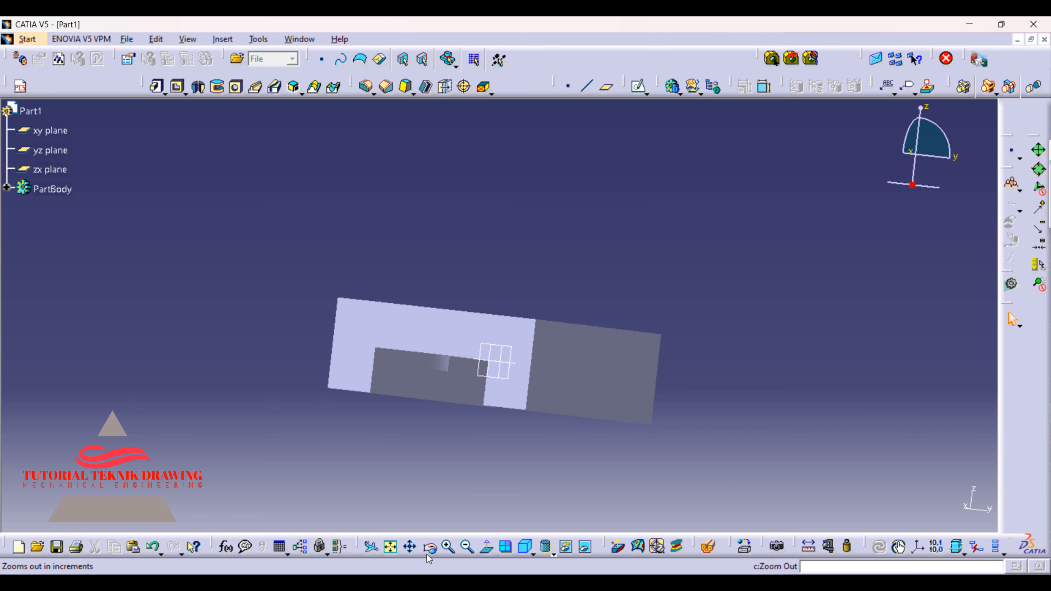
pyautogui.click(430, 546)
pyautogui.moveTo(426, 517); pyautogui.dragTo(696, 130)
pyautogui.hotkey('ctrl', 'z')
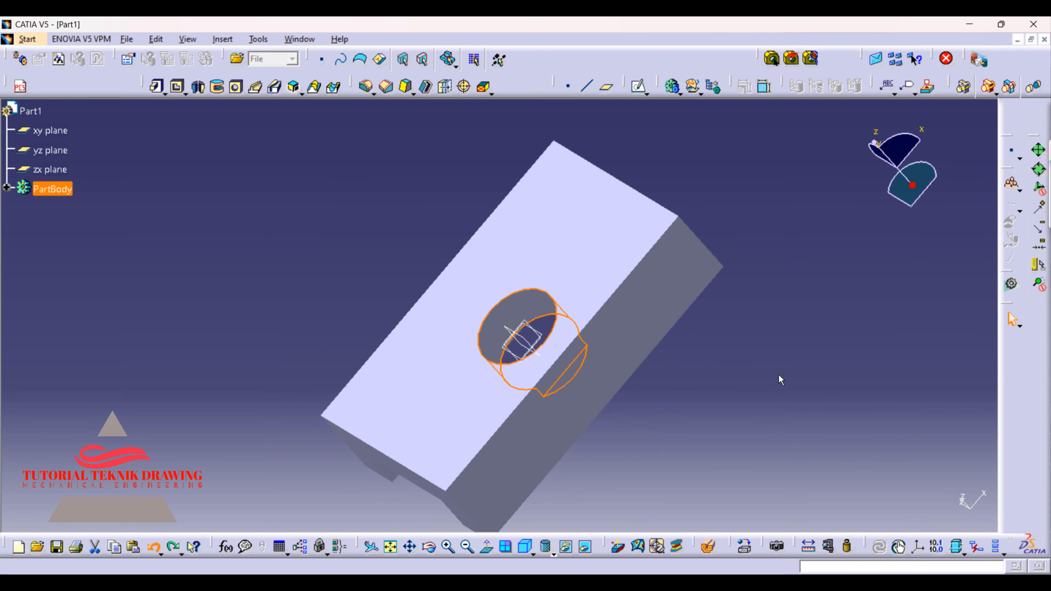
# Cut the 30 mm circle into the base as a 15 mm deep pocket and inspect the hole.
pyautogui.click(178, 88)
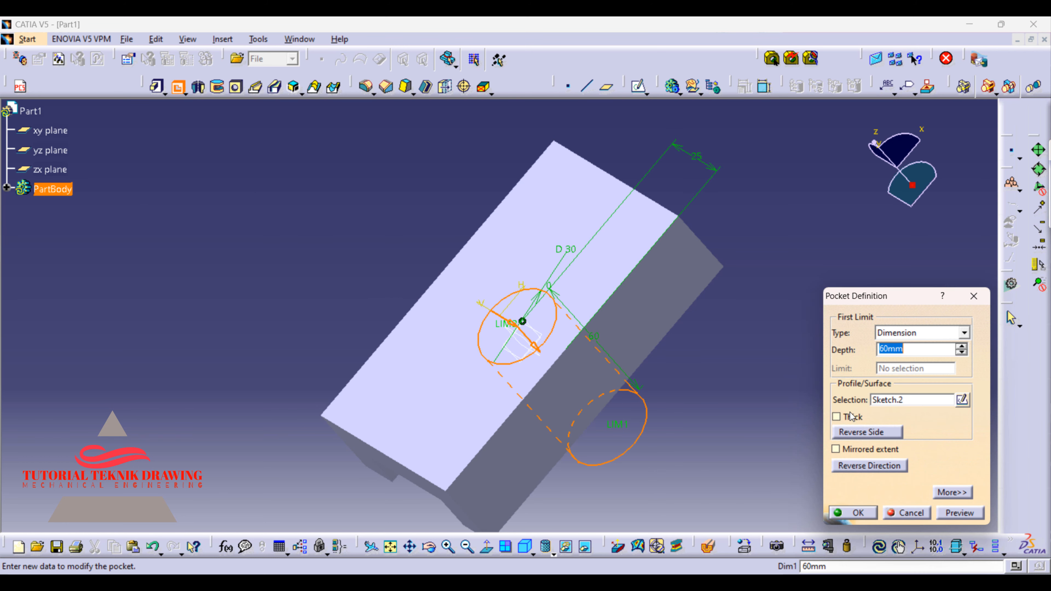
pyautogui.write('15')
pyautogui.click(855, 514)
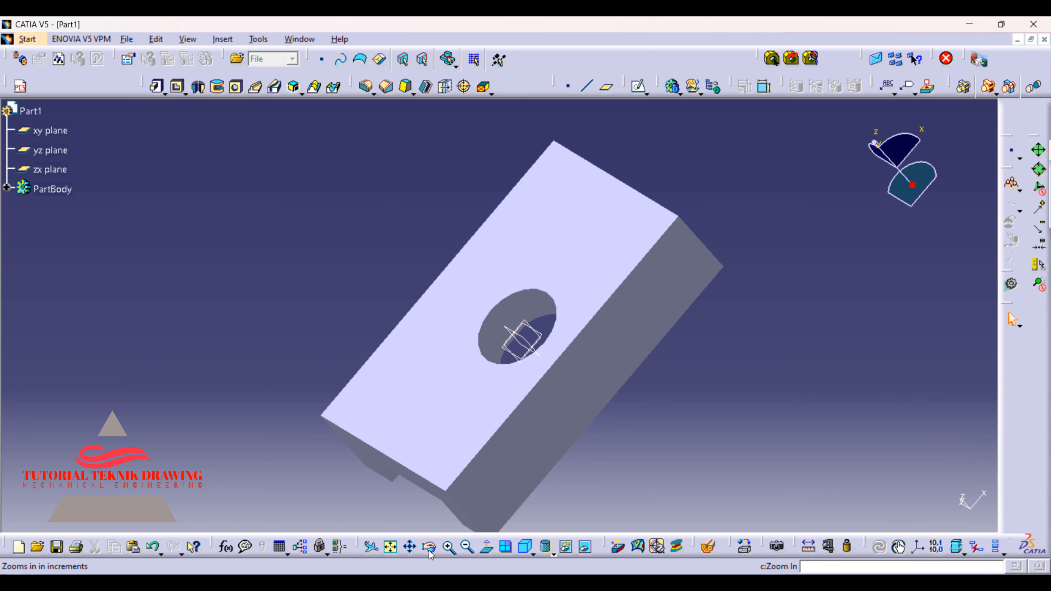
pyautogui.moveTo(434, 422); pyautogui.dragTo(612, 427)
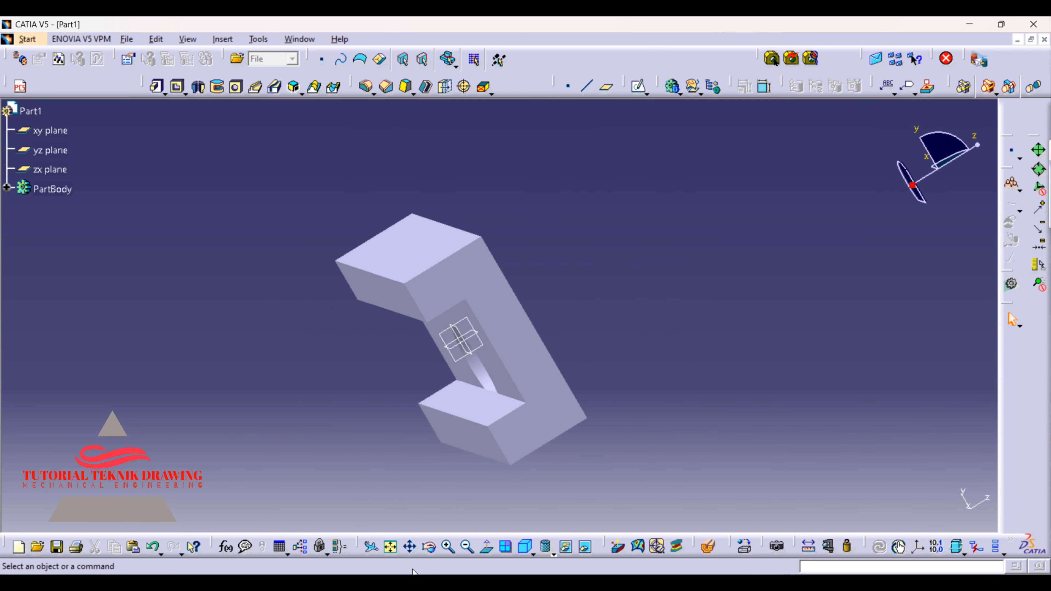
pyautogui.moveTo(469, 275); pyautogui.dragTo(323, 368)
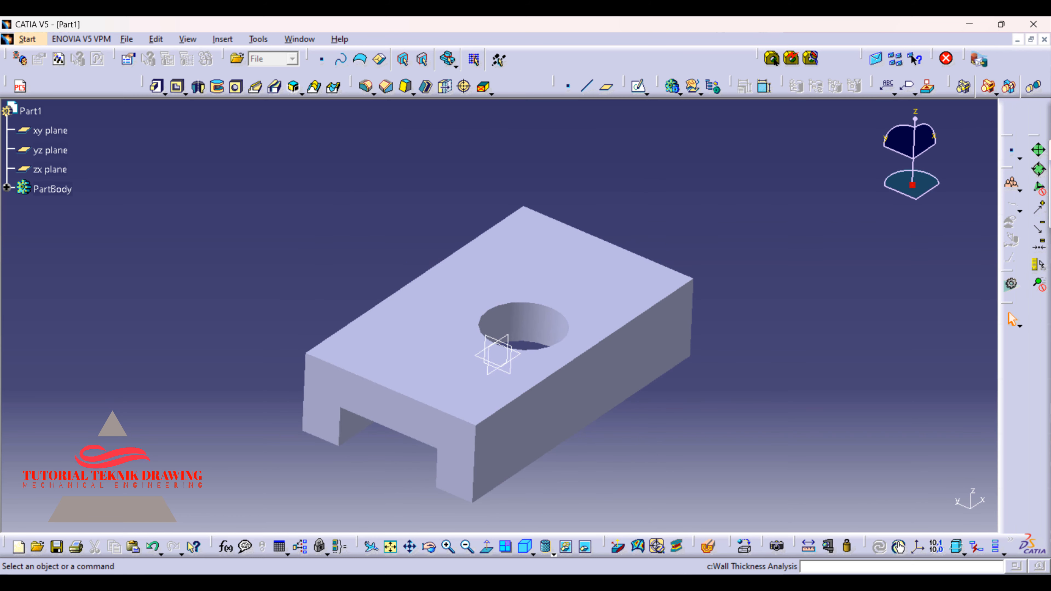
# Consult the reference drawing, then open a new sketch on the base's top face.
pyautogui.hotkey('alt', 'Tab')
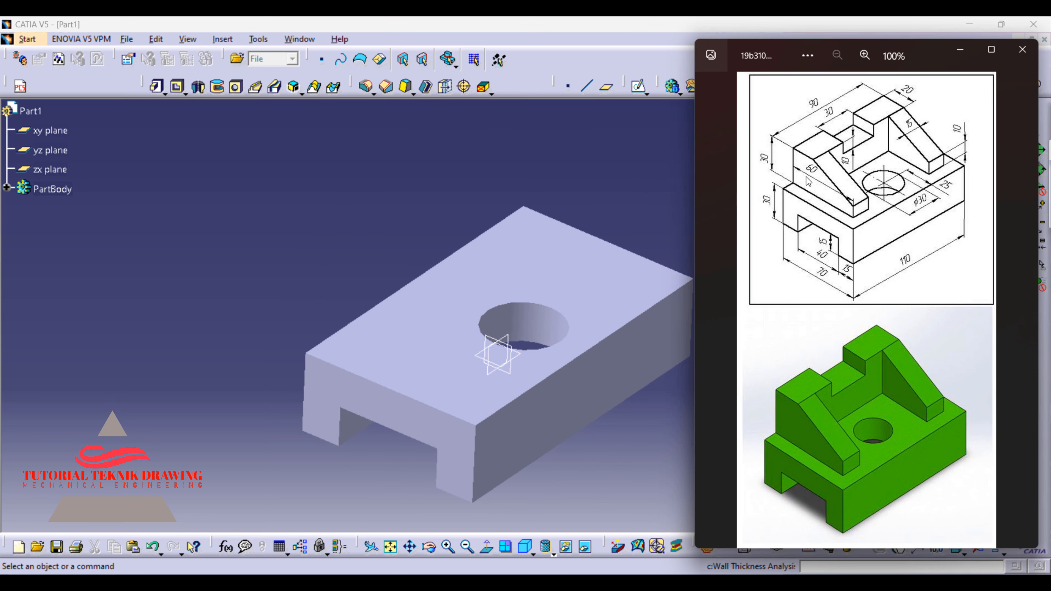
pyautogui.click(573, 185)
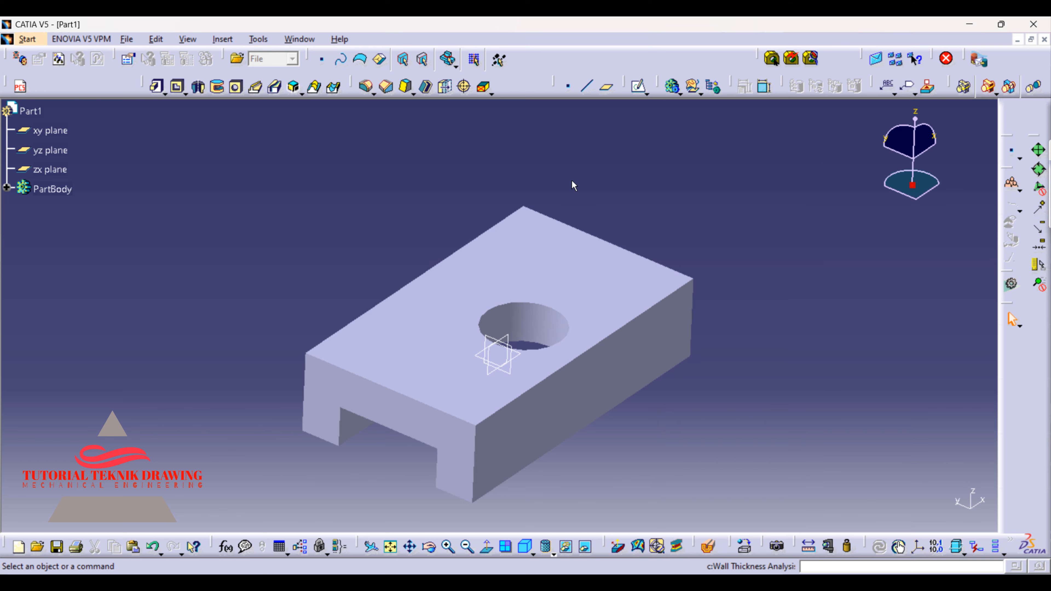
pyautogui.click(546, 248)
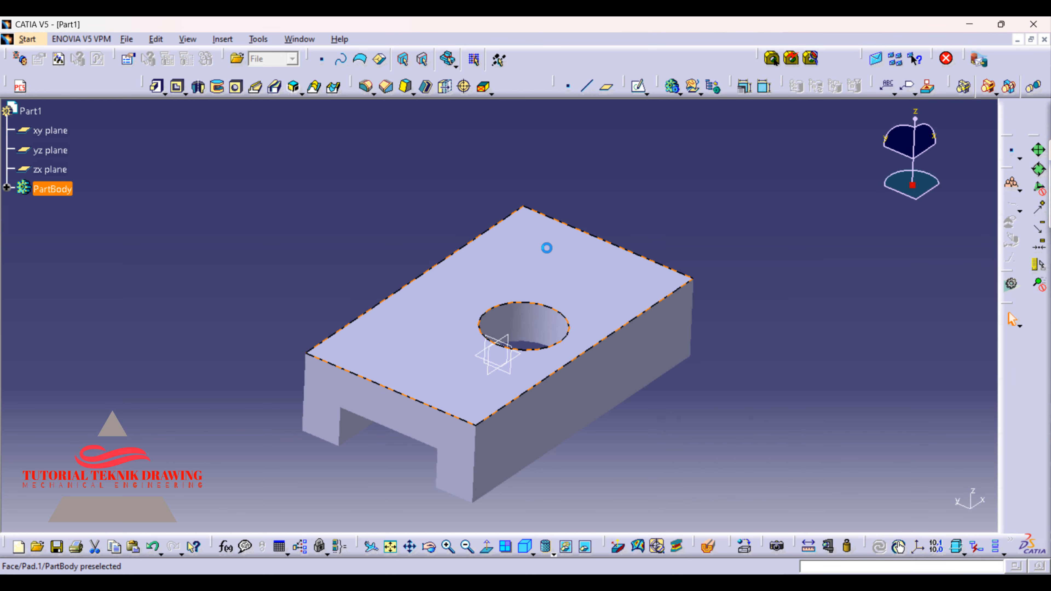
pyautogui.click(640, 87)
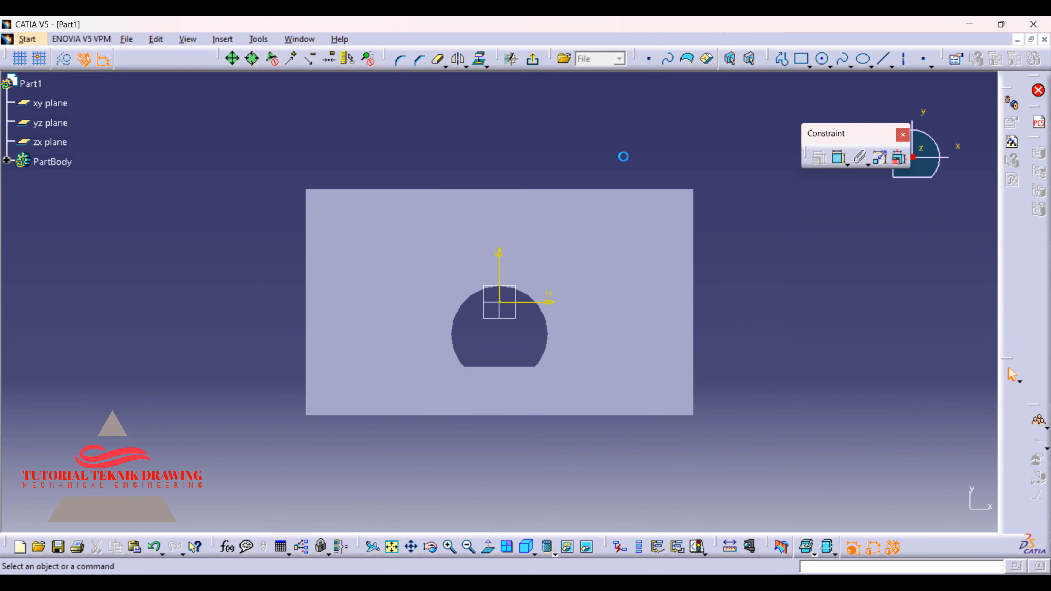
# Sketch an upright rectangle about 22 mm wide and 51 mm high, starting on the face's top edge near its left side.
pyautogui.click(802, 59)
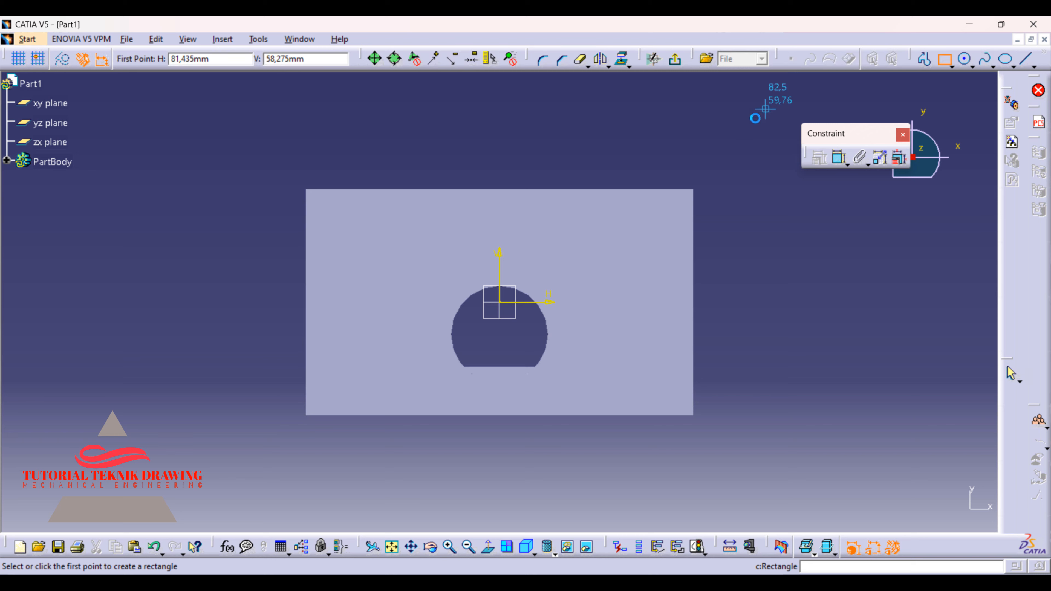
pyautogui.click(332, 190)
pyautogui.click(405, 355)
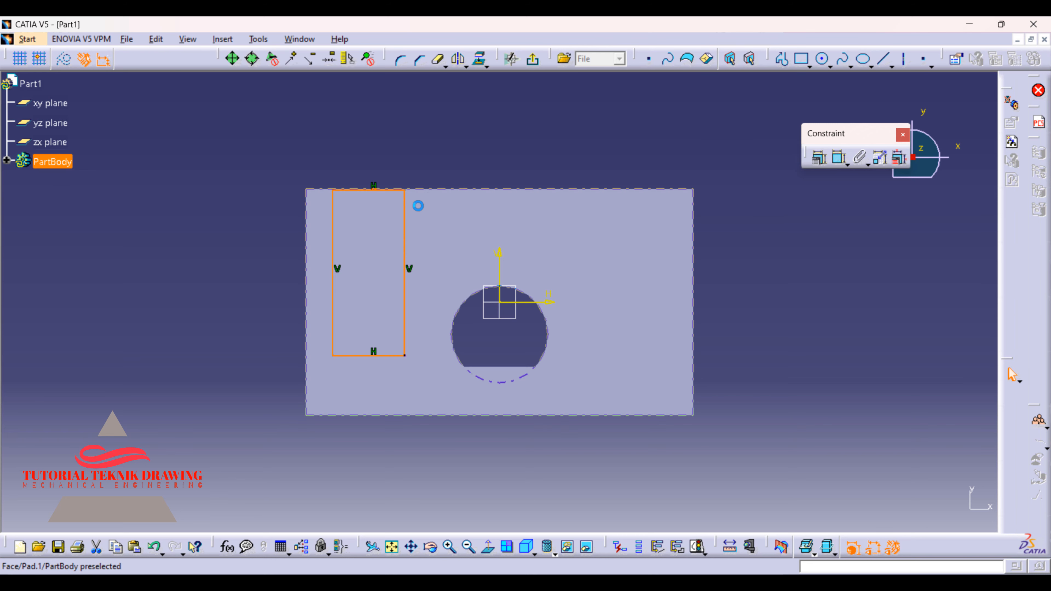
# Sketch a second rectangle about 11 mm high along the face's top edge, from the first rectangle's upper-right corner to the vertical axis.
pyautogui.click(802, 59)
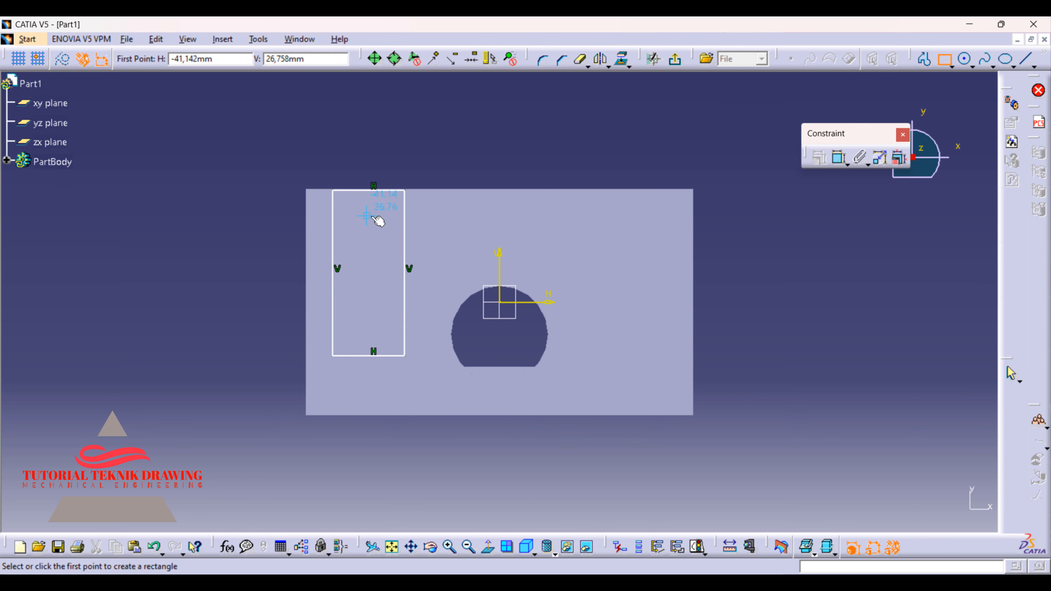
pyautogui.click(405, 191)
pyautogui.click(500, 225)
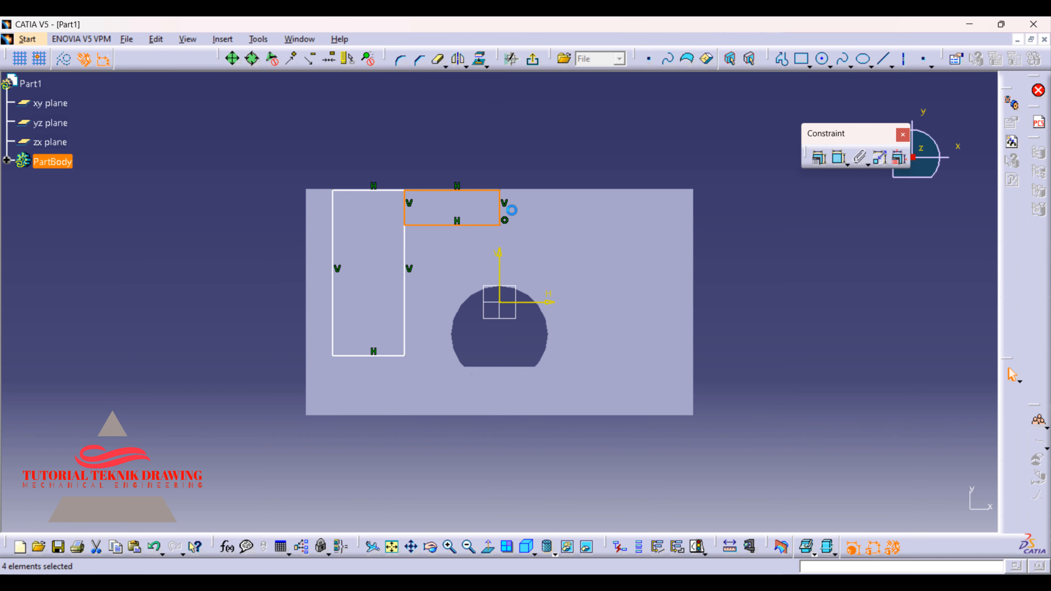
pyautogui.click(551, 131)
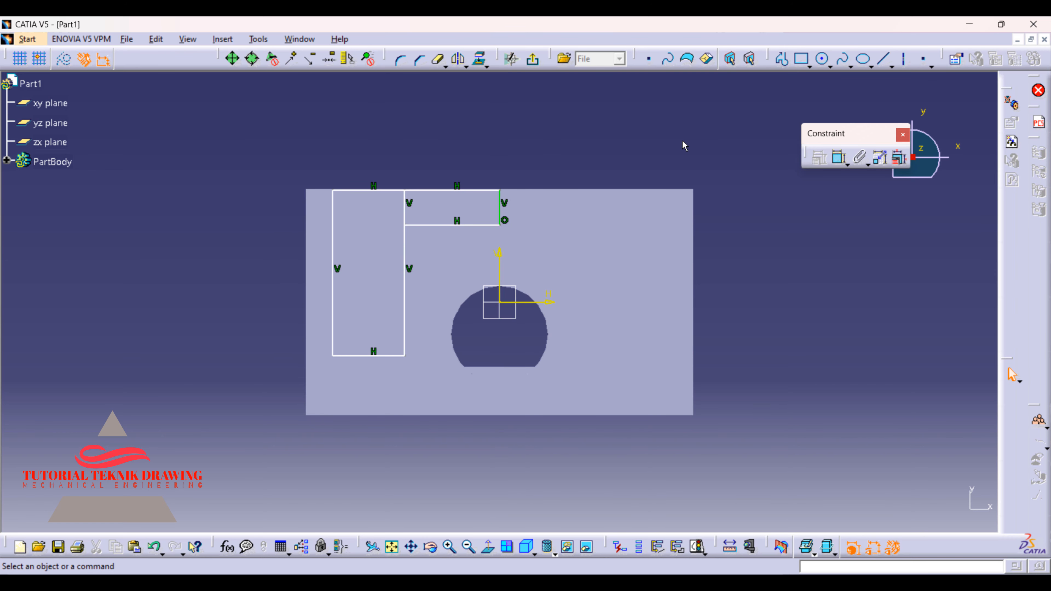
# Check the reference drawing, then dimension the first rectangle's left side from the face's left edge at 10 mm.
pyautogui.click(719, 585)
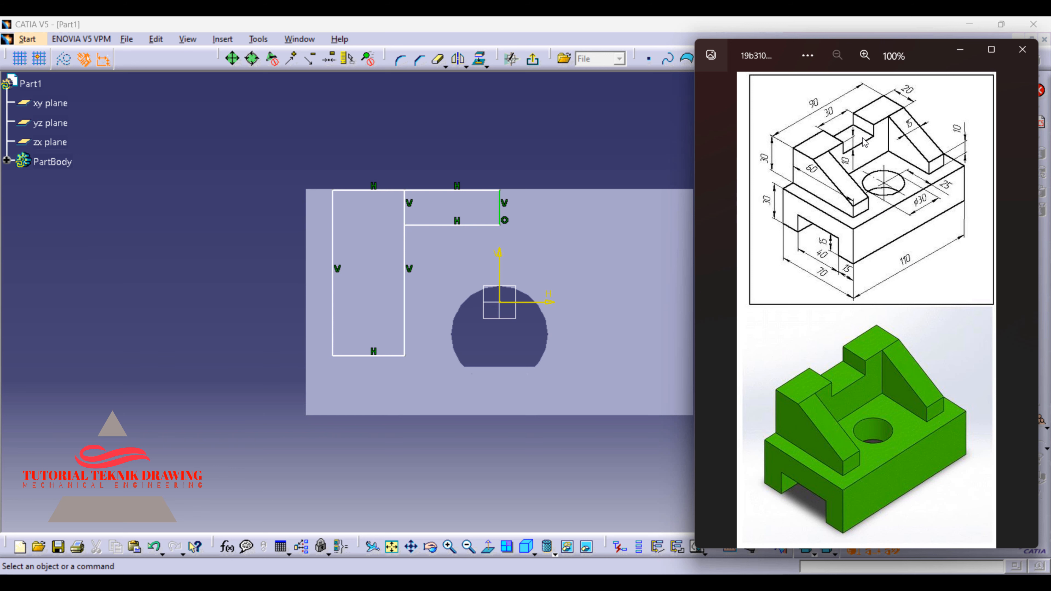
pyautogui.click(509, 104)
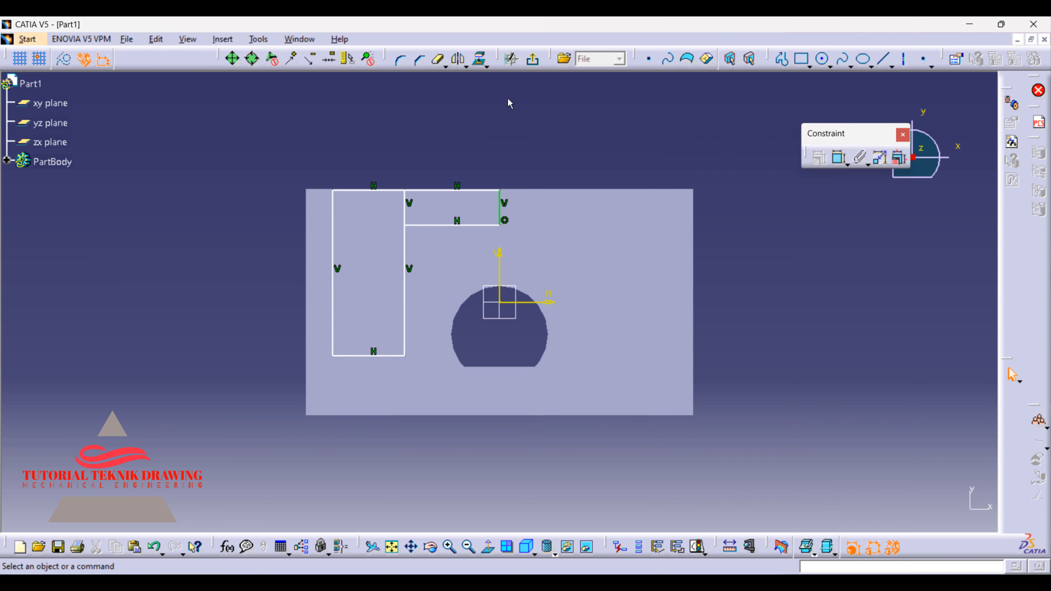
pyautogui.click(839, 158)
pyautogui.click(332, 244)
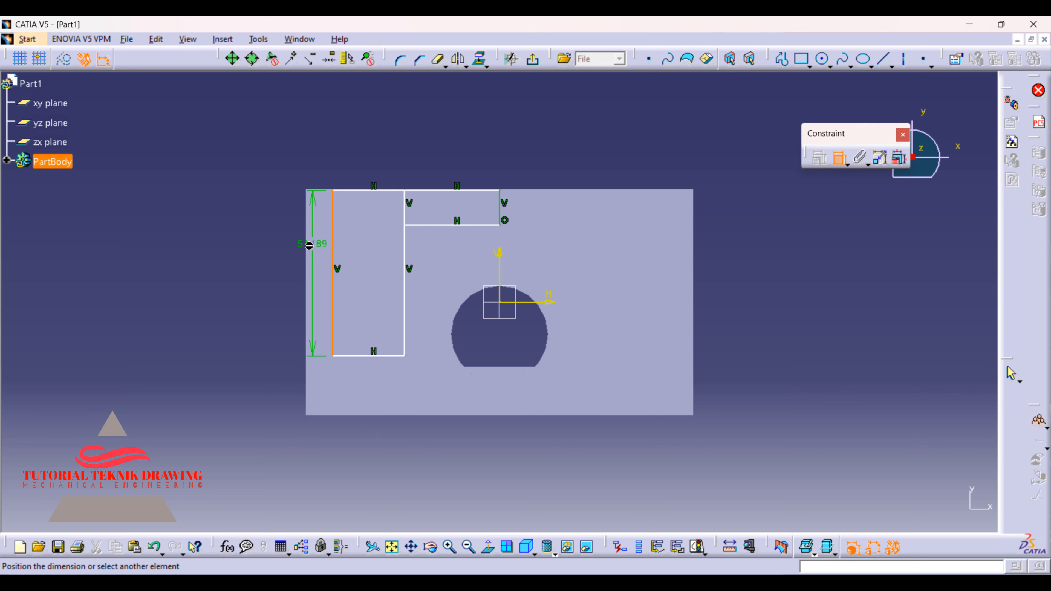
pyautogui.click(305, 236)
pyautogui.doubleClick(340, 157)
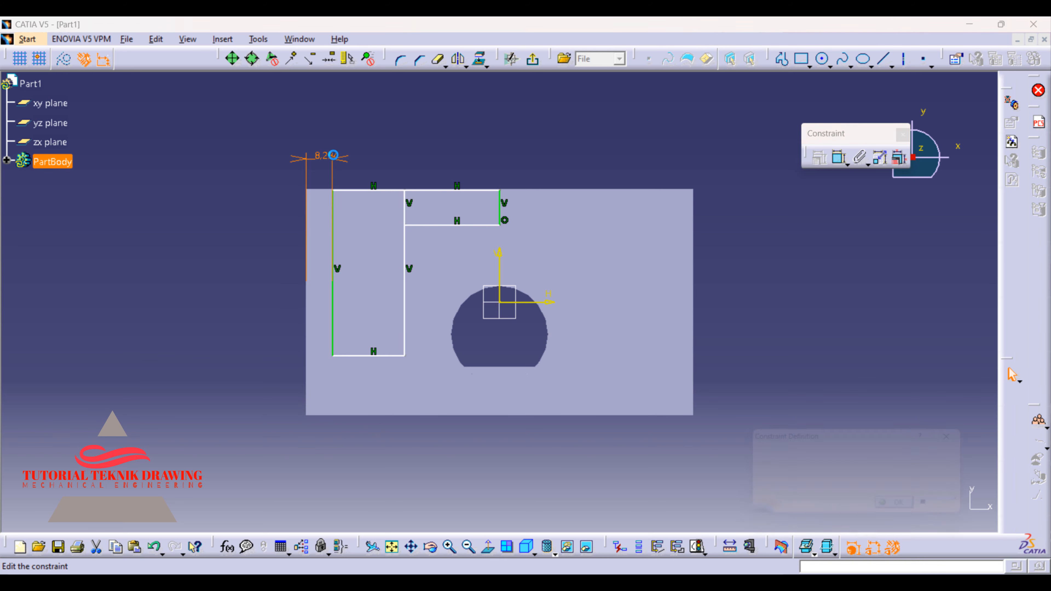
pyautogui.write('10')
pyautogui.press('Return')
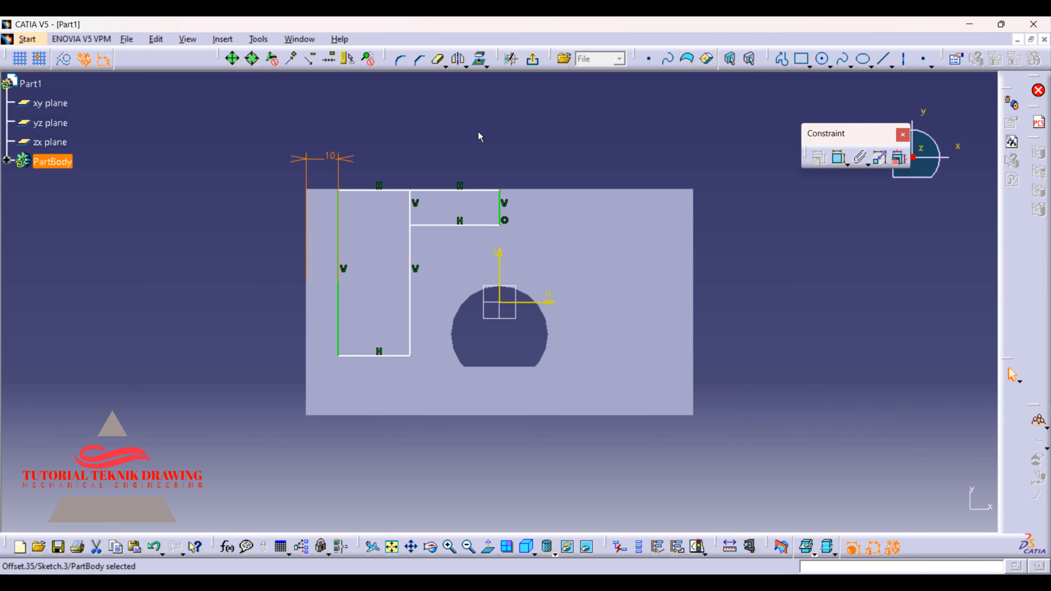
# Check the reference drawing, then dimension the upright rectangle's width and set it to 15 mm.
pyautogui.hotkey('alt', 'Tab')
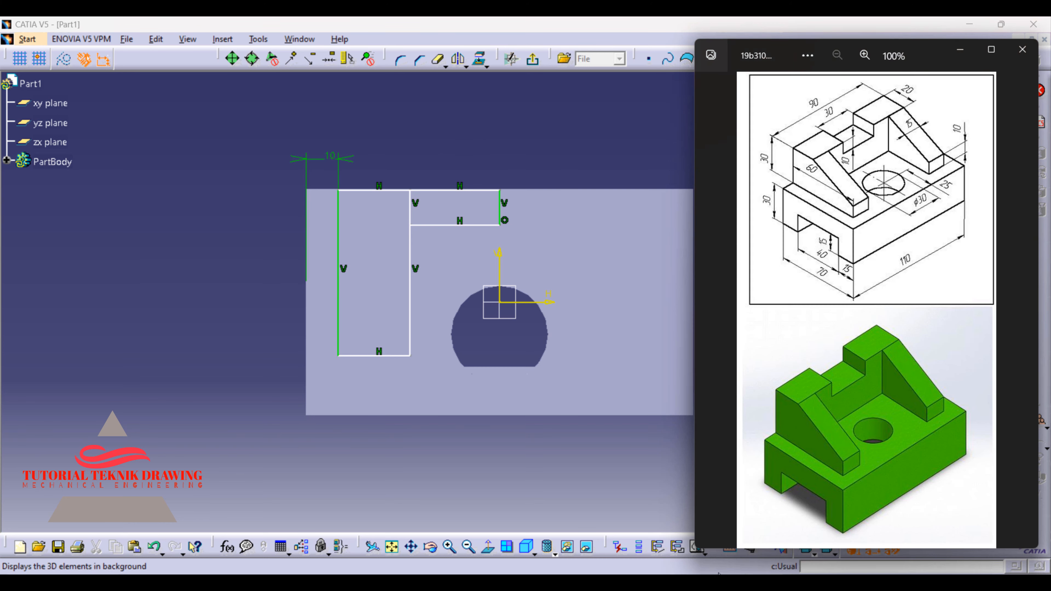
pyautogui.click(577, 155)
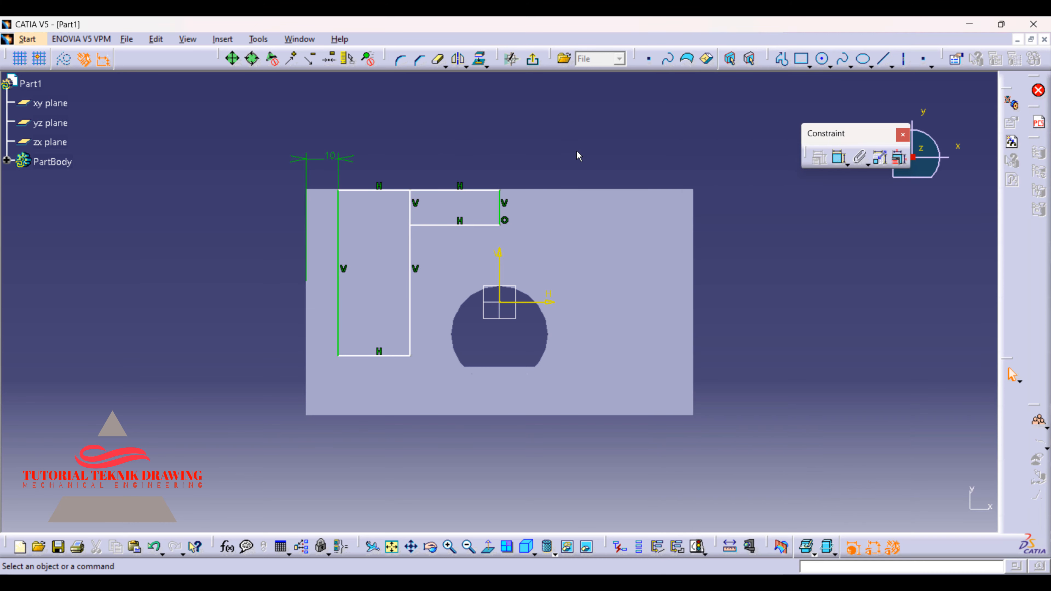
pyautogui.click(839, 157)
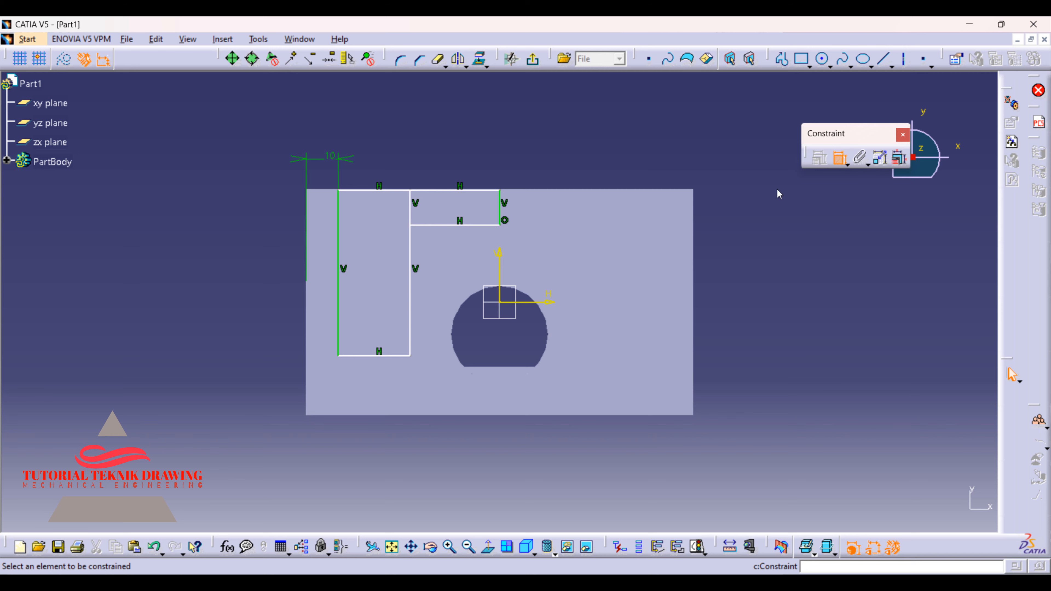
pyautogui.click(398, 355)
pyautogui.click(382, 382)
pyautogui.doubleClick(381, 381)
pyautogui.write('15')
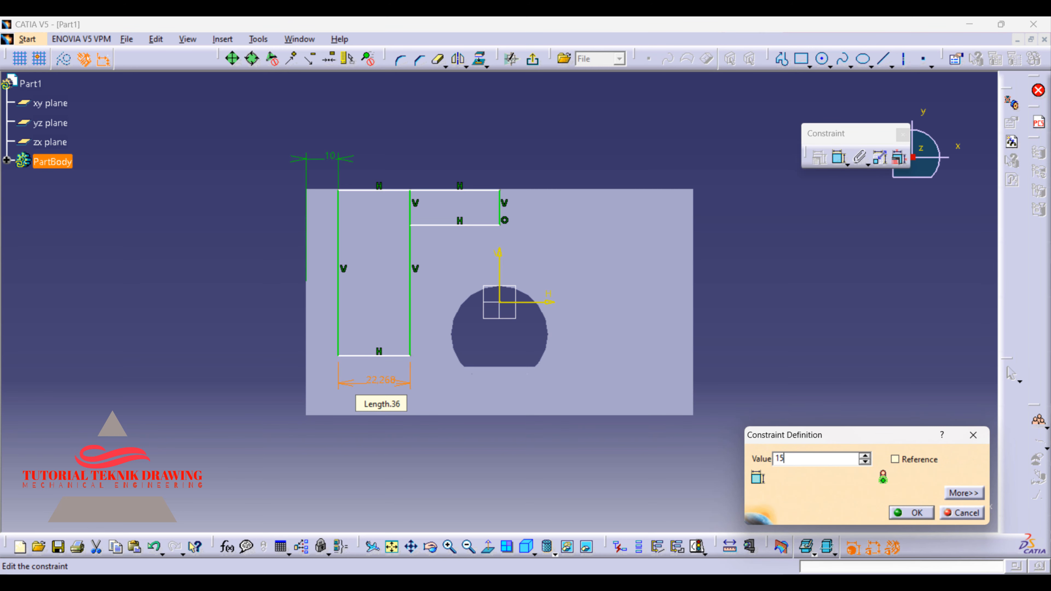
pyautogui.press('Return')
pyautogui.click(882, 324)
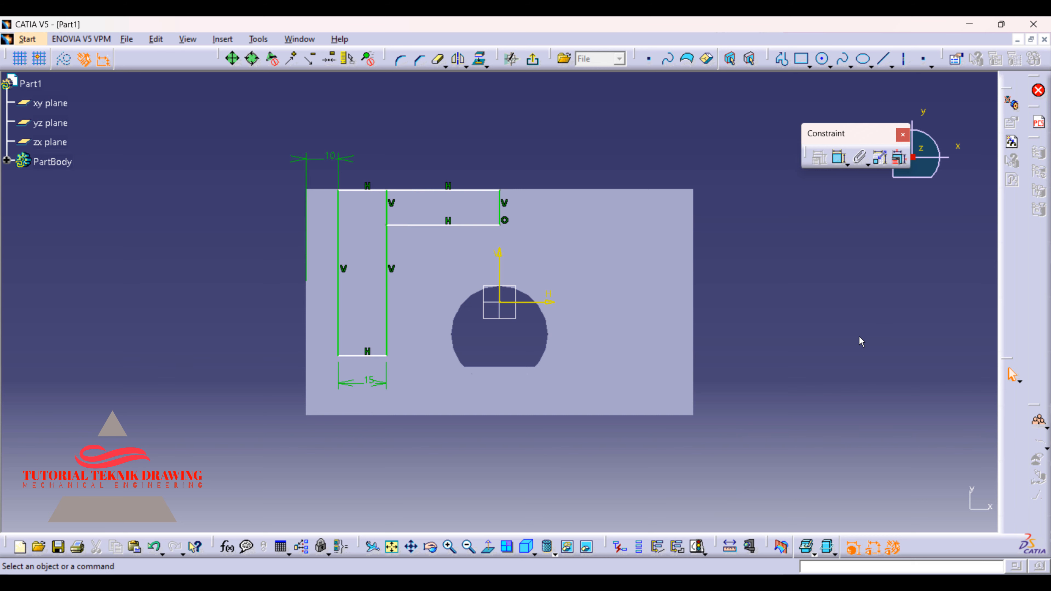
# Check the reference drawing, then dimension the second rectangle's height at the vertical axis and set it to 20 mm.
pyautogui.hotkey('alt', 'Tab')
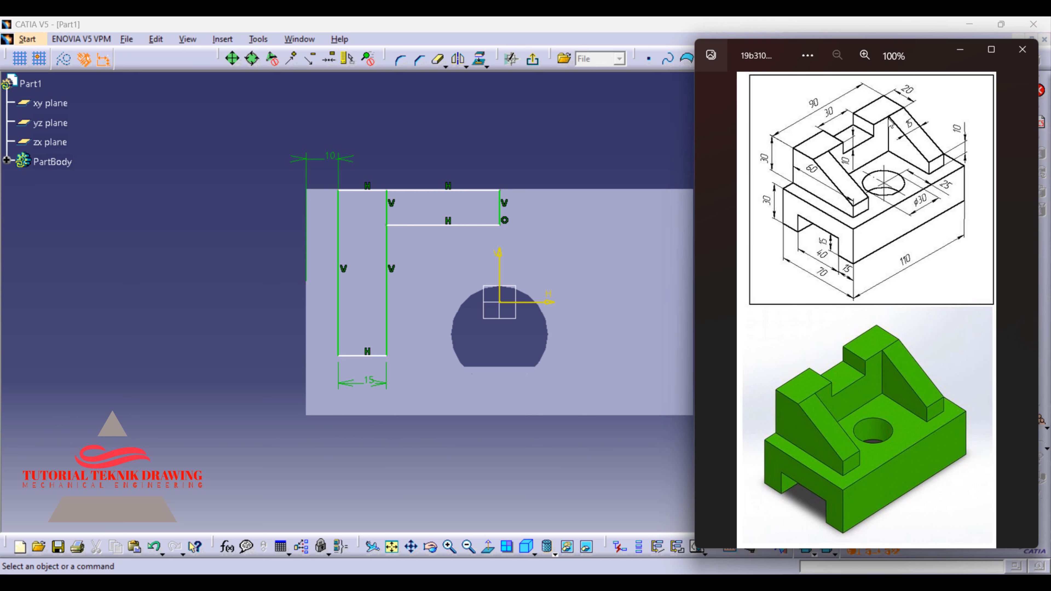
pyautogui.hotkey('alt', 'Tab')
pyautogui.click(838, 159)
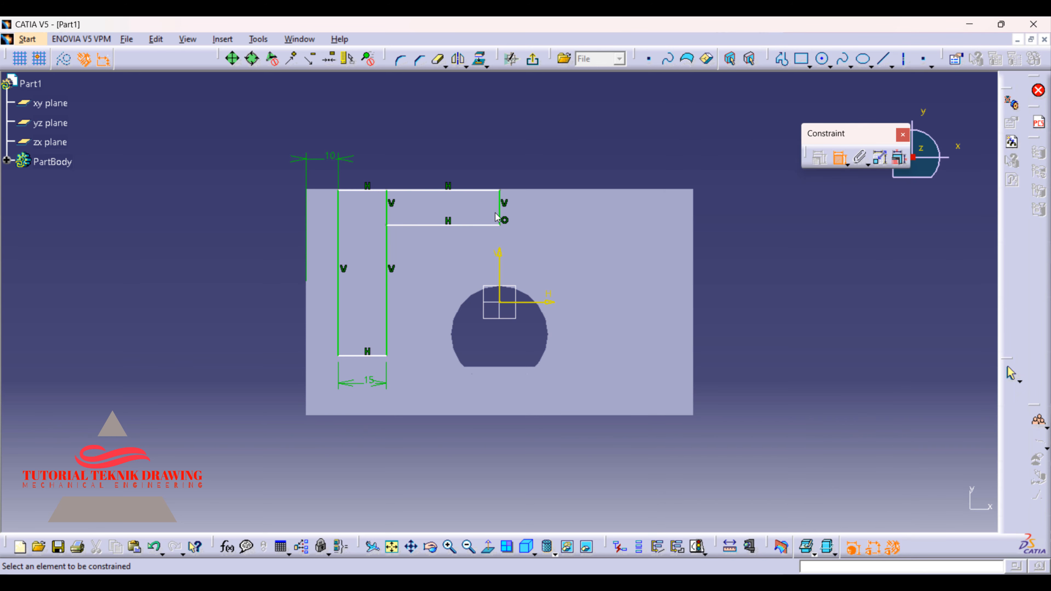
pyautogui.click(500, 215)
pyautogui.click(556, 214)
pyautogui.doubleClick(558, 214)
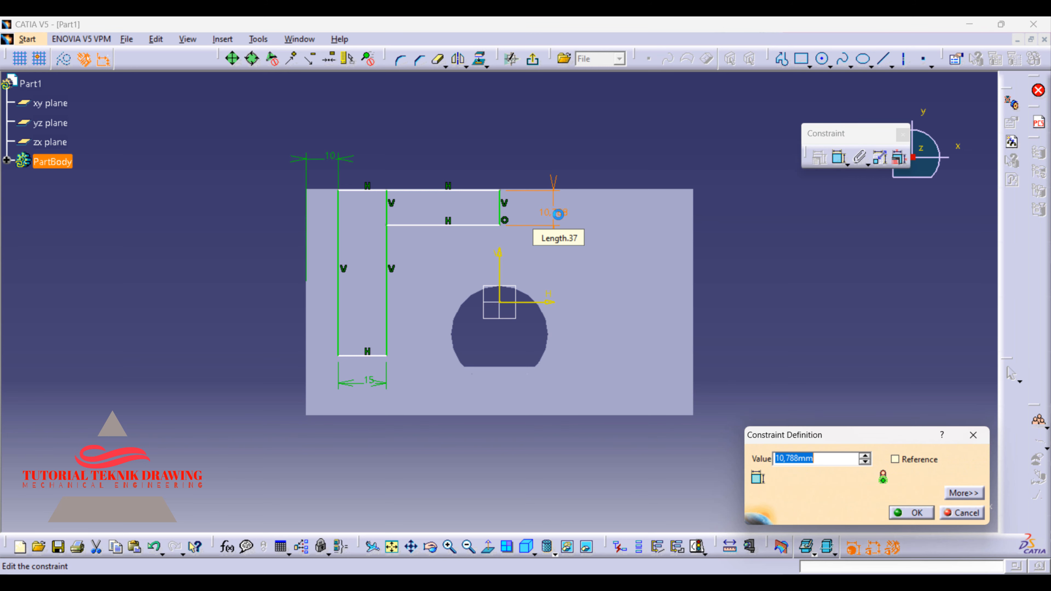
pyautogui.write('20')
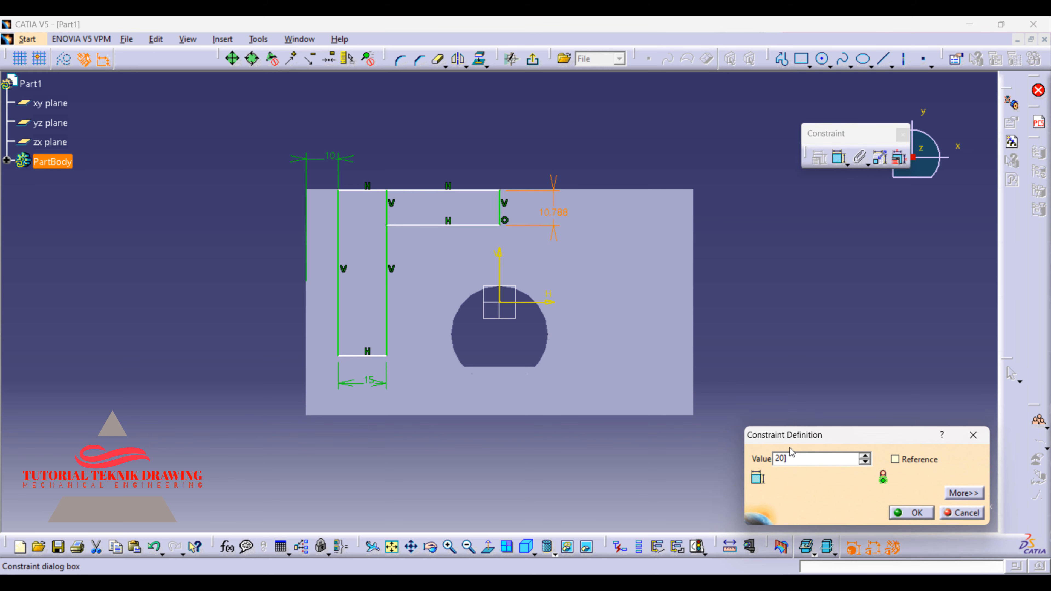
pyautogui.write(']')
pyautogui.moveTo(799, 456); pyautogui.dragTo(743, 461)
pyautogui.write('20')
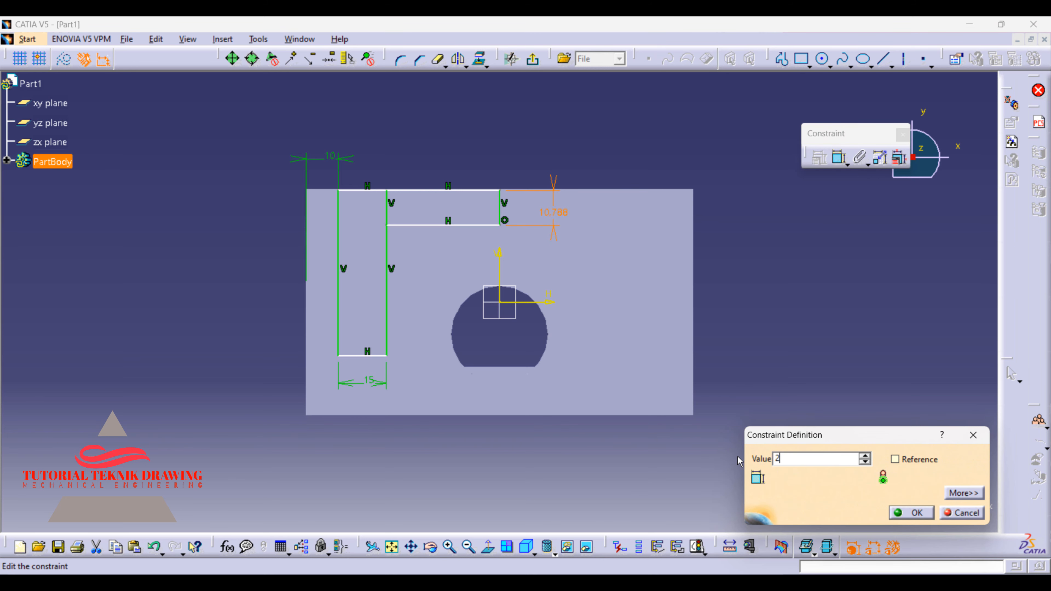
pyautogui.press('Return')
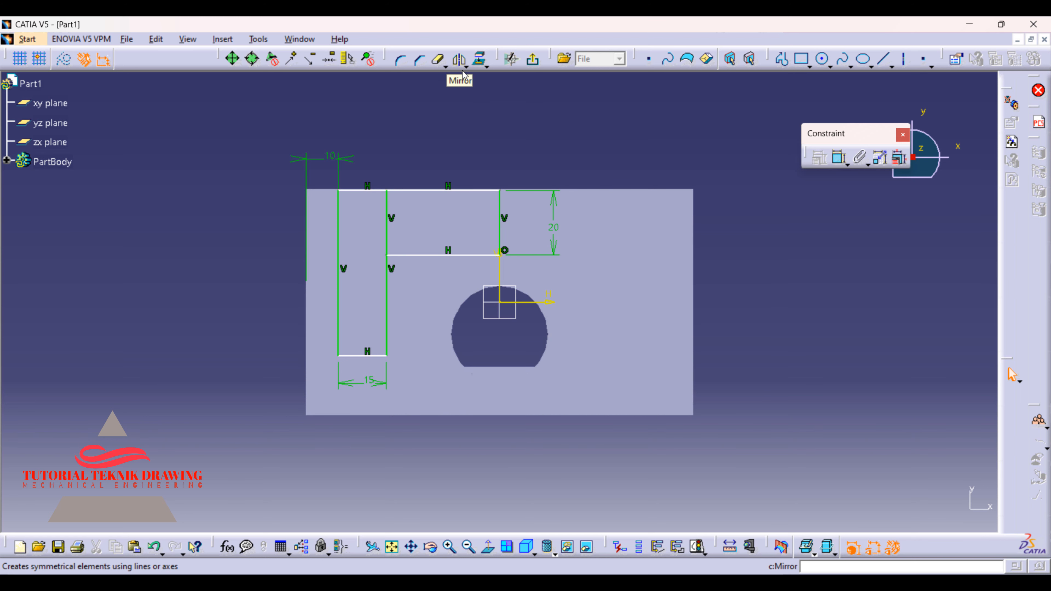
# Mirror both rectangles about the vertical axis of the sketch.
pyautogui.click(460, 62)
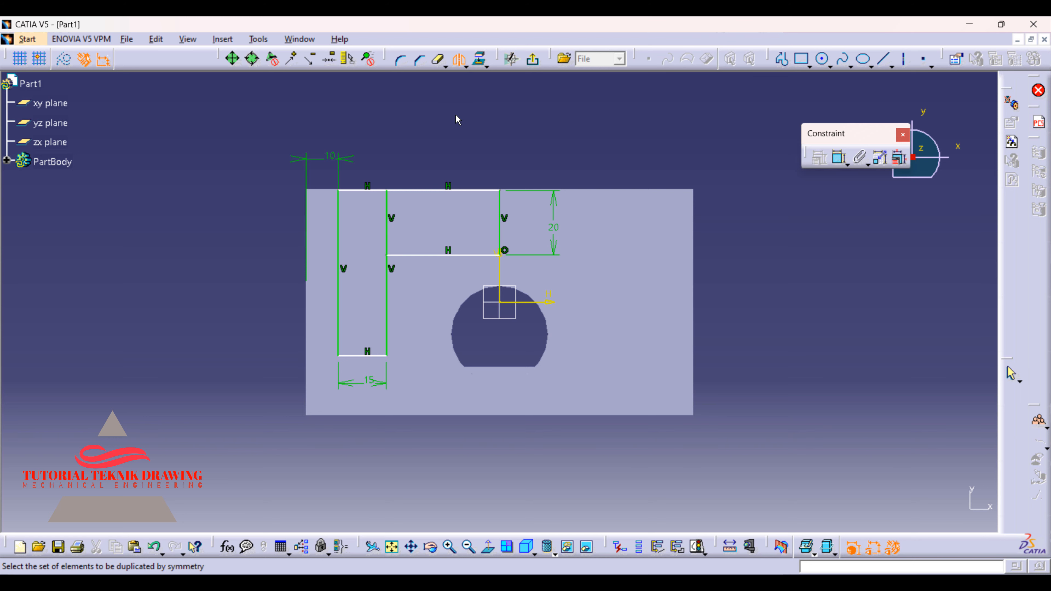
pyautogui.moveTo(280, 142)
pyautogui.mouseDown()
pyautogui.moveTo(493, 235)
pyautogui.moveTo(535, 403)
pyautogui.mouseUp()
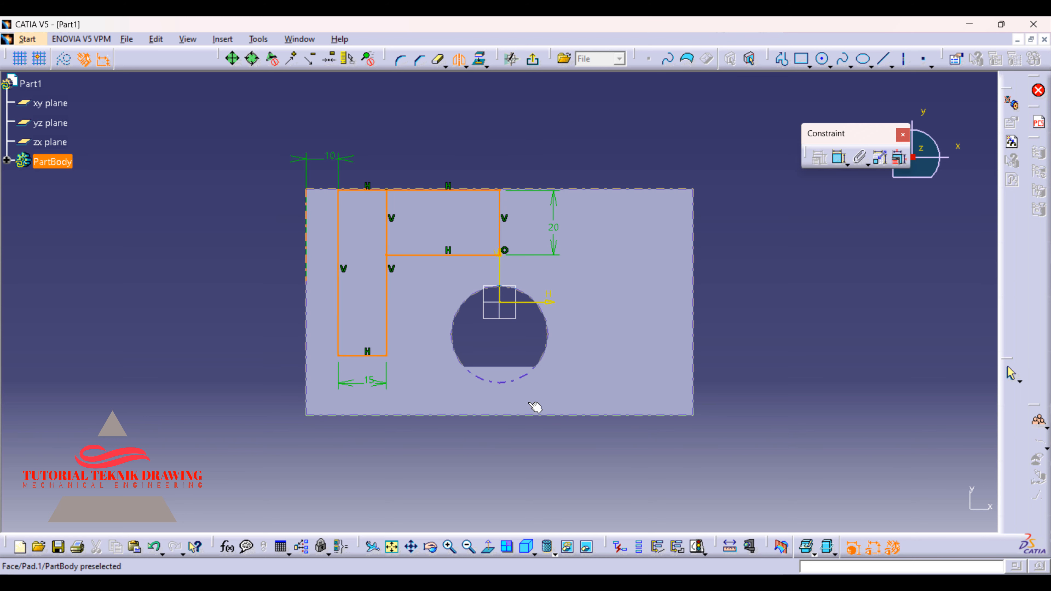
pyautogui.click(501, 273)
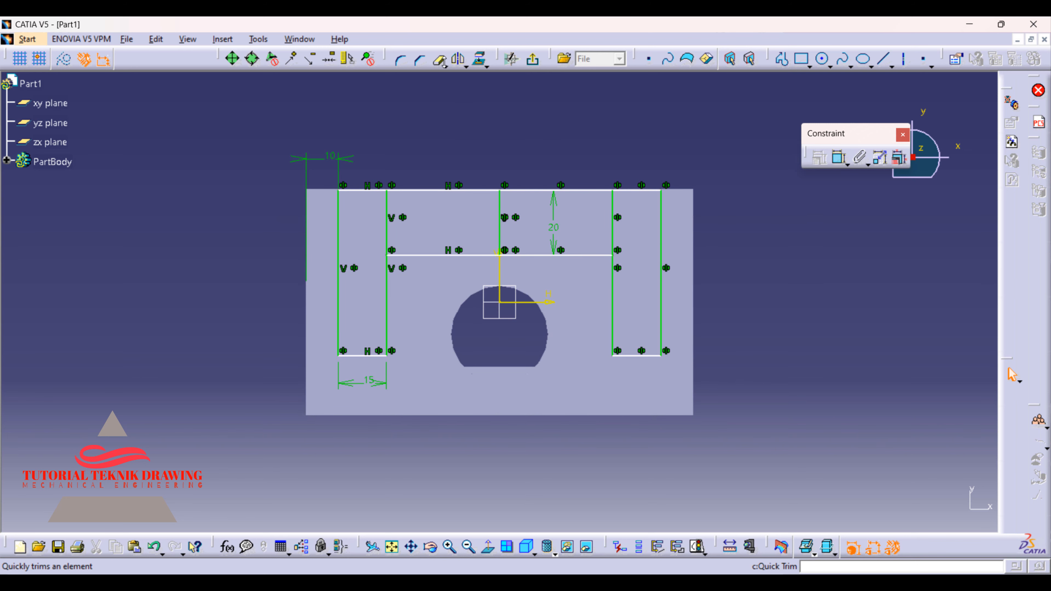
# Trim away the two overlapping lines on the vertical axis between the mirrored halves, converting the length constraint into a distance.
pyautogui.click(438, 59)
pyautogui.click(505, 210)
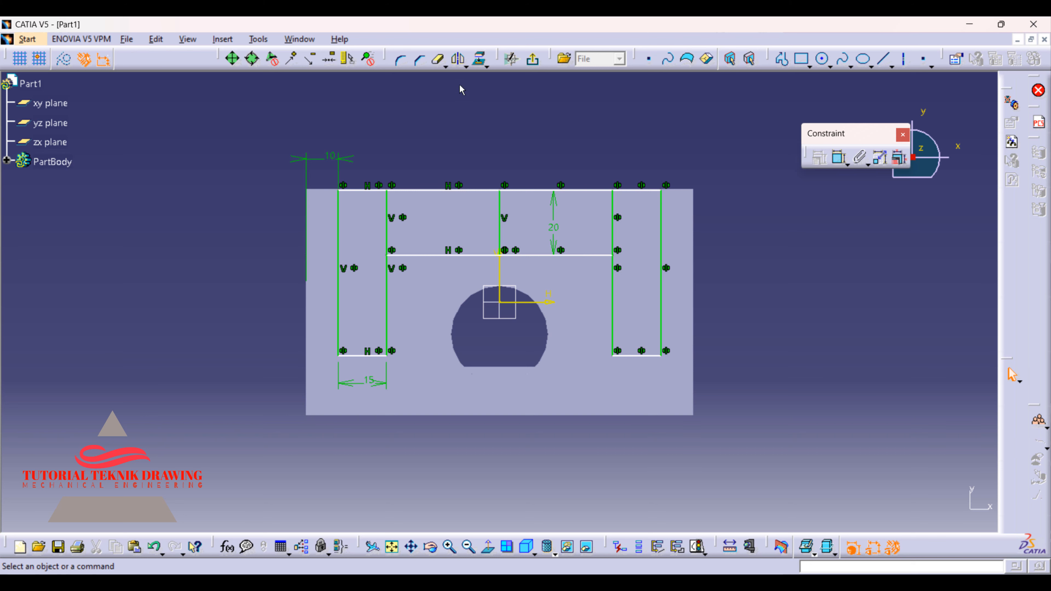
pyautogui.click(438, 59)
pyautogui.click(506, 218)
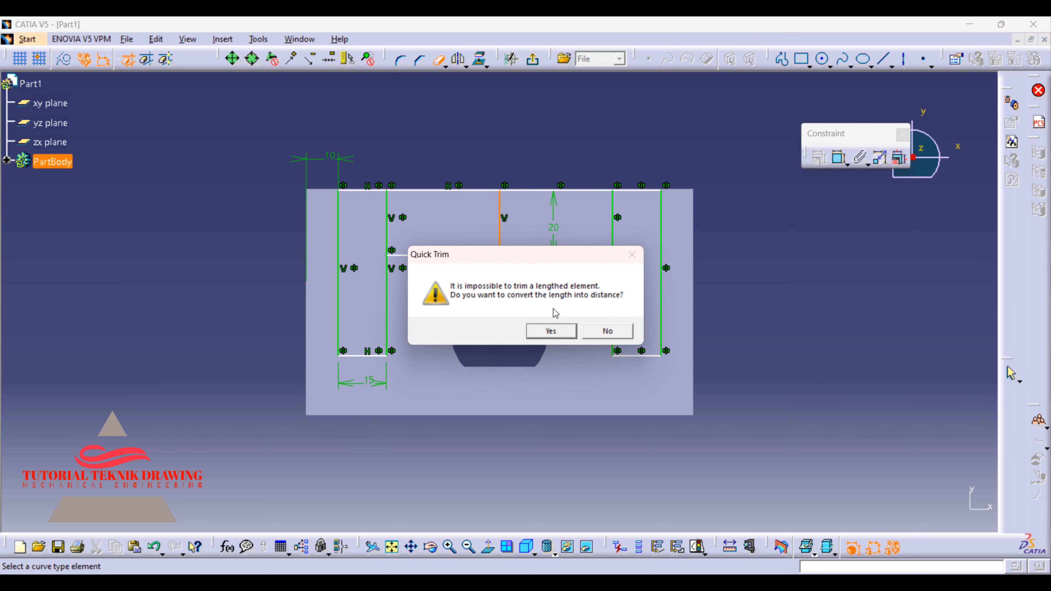
pyautogui.click(545, 331)
# Trim the vertical line segments separating the crossbar from both uprights to leave one U-shaped outline, and exit the sketch.
pyautogui.click(437, 61)
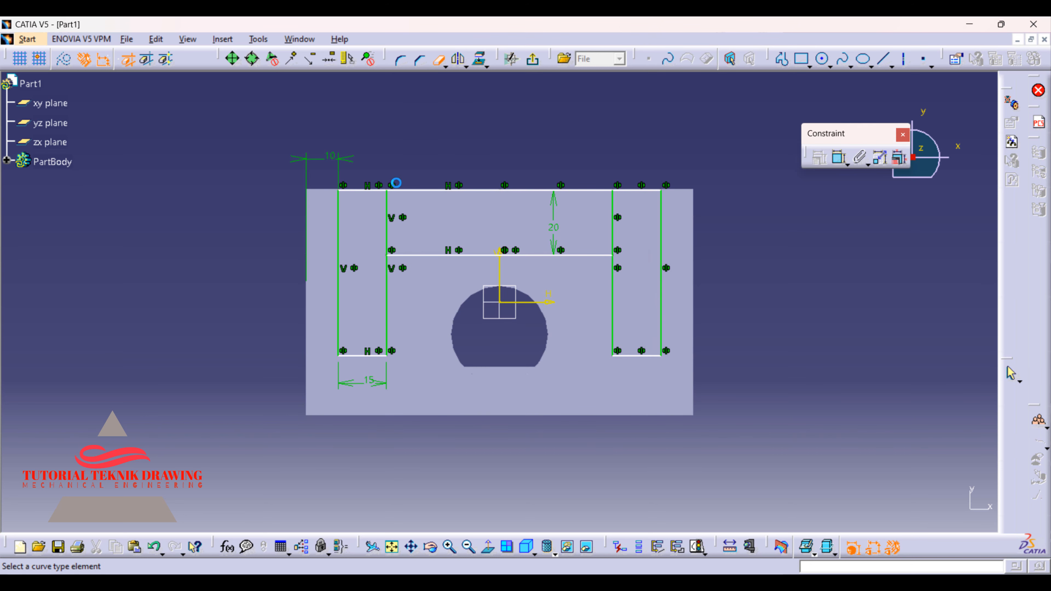
pyautogui.click(388, 211)
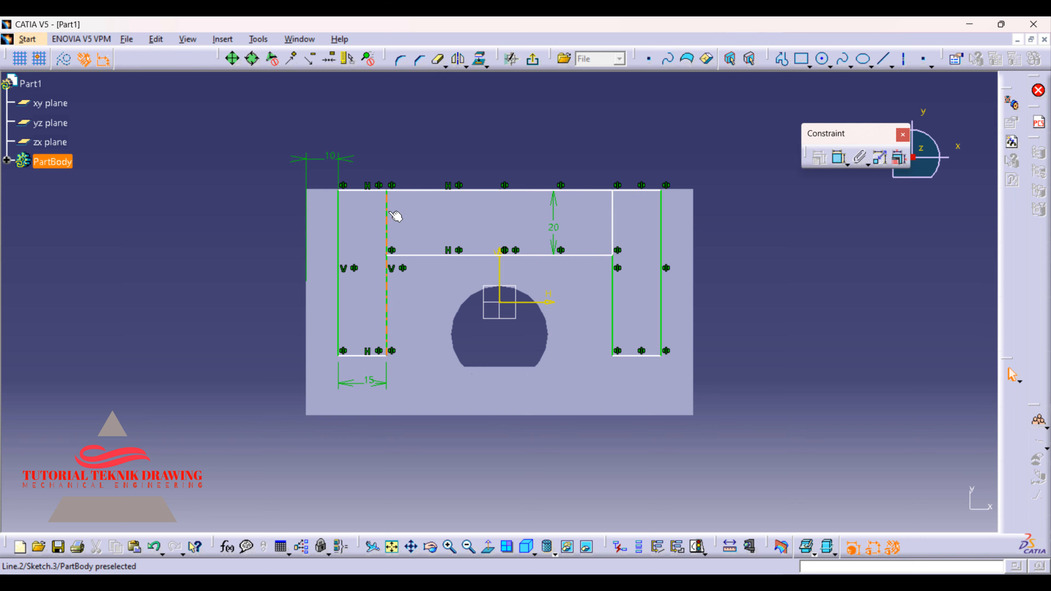
pyautogui.click(437, 59)
pyautogui.click(387, 211)
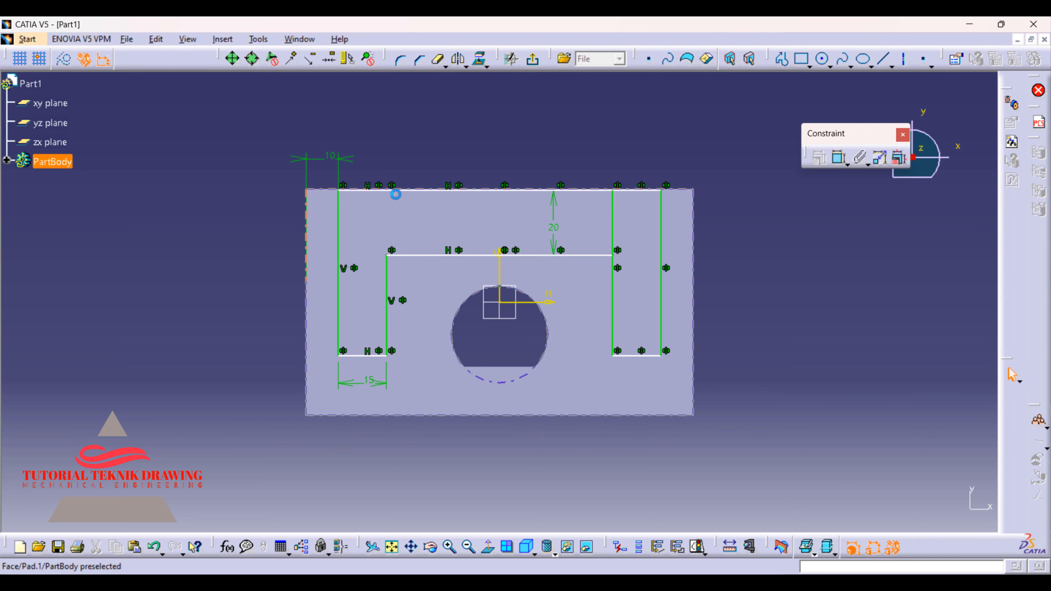
pyautogui.click(439, 60)
pyautogui.click(613, 220)
pyautogui.click(438, 60)
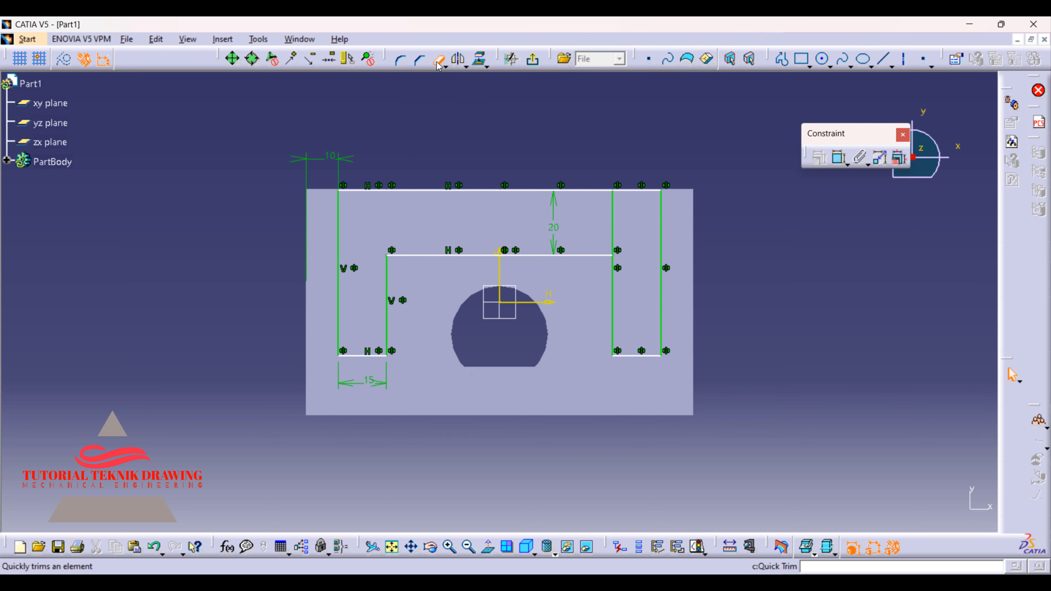
pyautogui.click(613, 225)
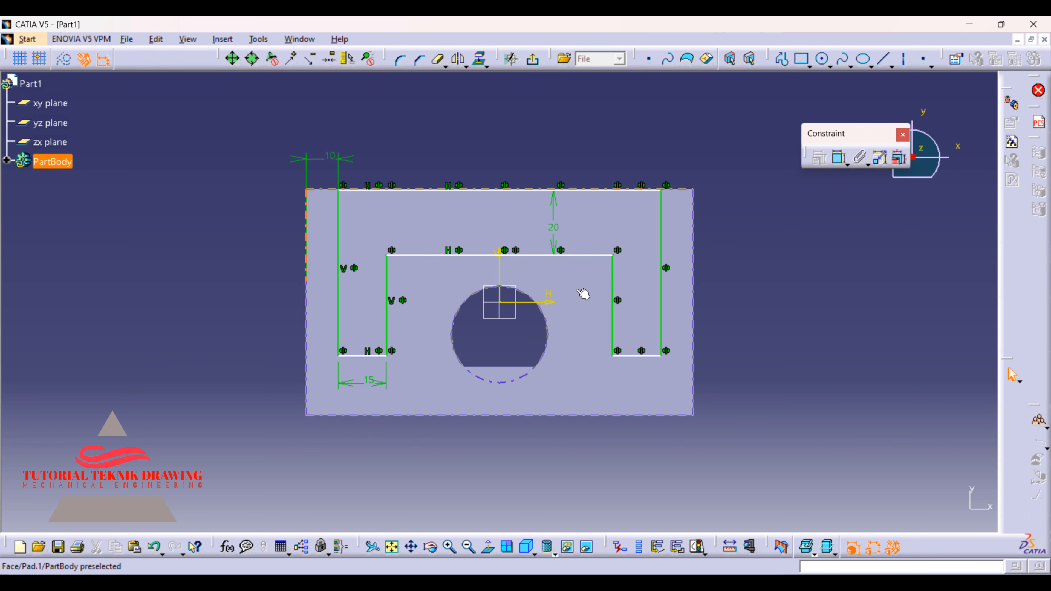
pyautogui.click(533, 62)
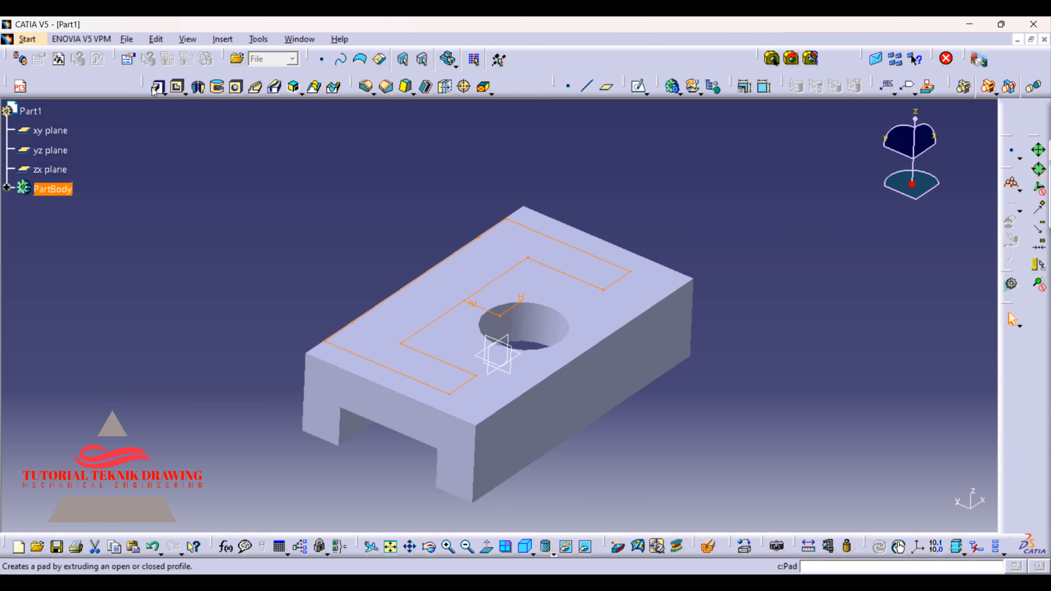
# Check the reference drawing, try padding the U-shaped profile 20 mm, and undo the pad.
pyautogui.click(158, 91)
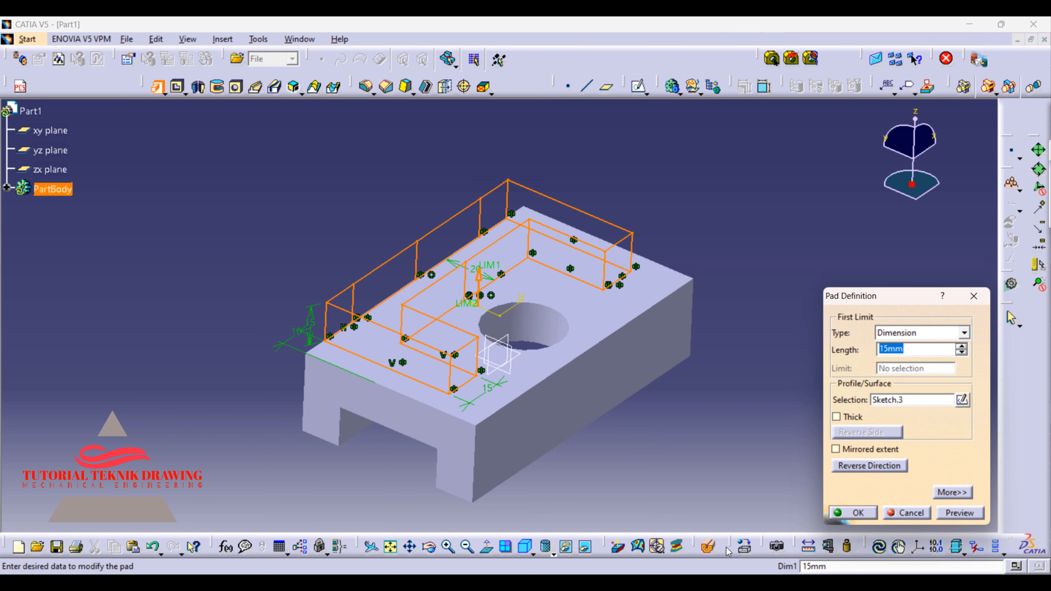
pyautogui.click(730, 583)
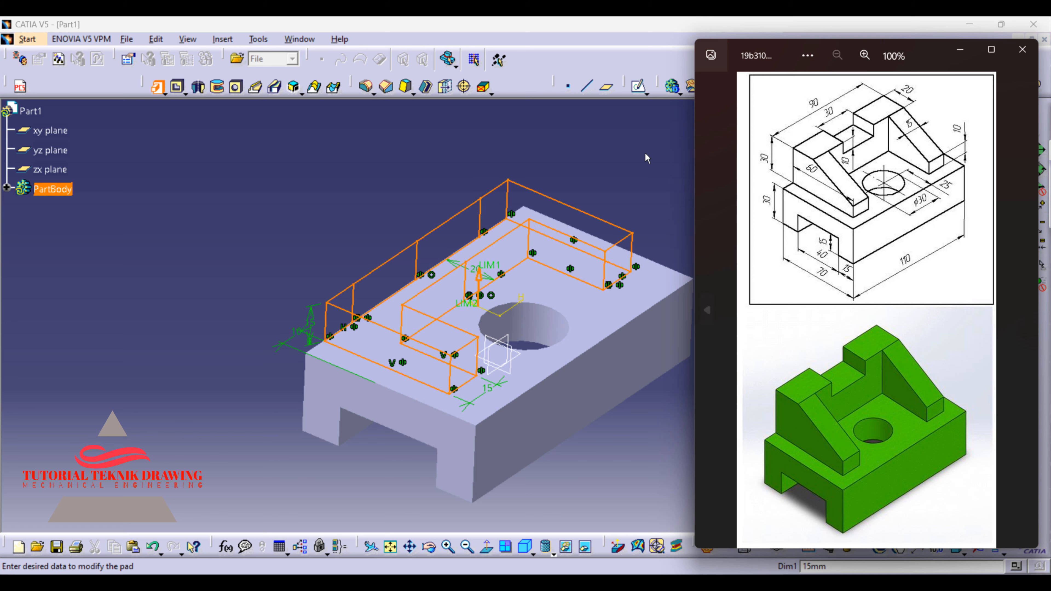
pyautogui.click(648, 158)
pyautogui.moveTo(878, 349); pyautogui.dragTo(912, 348)
pyautogui.write('20')
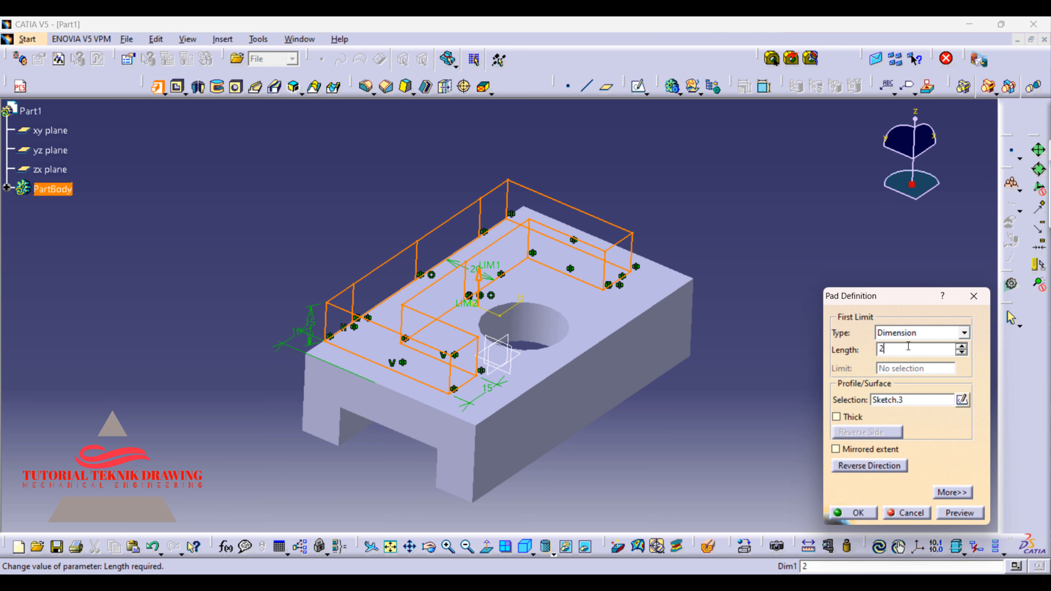
pyautogui.click(856, 514)
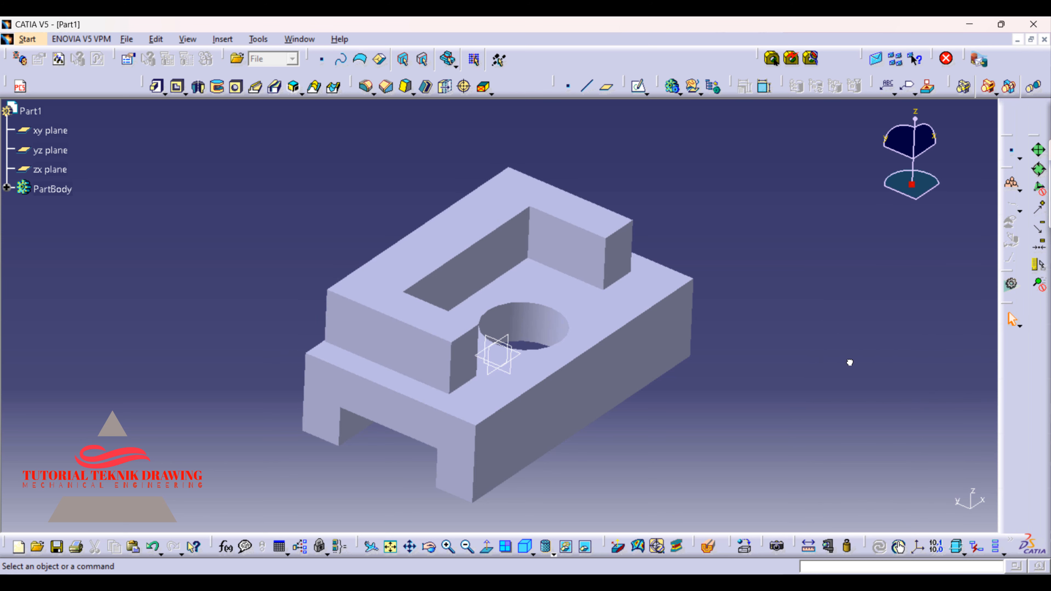
pyautogui.hotkey('ctrl', 'z')
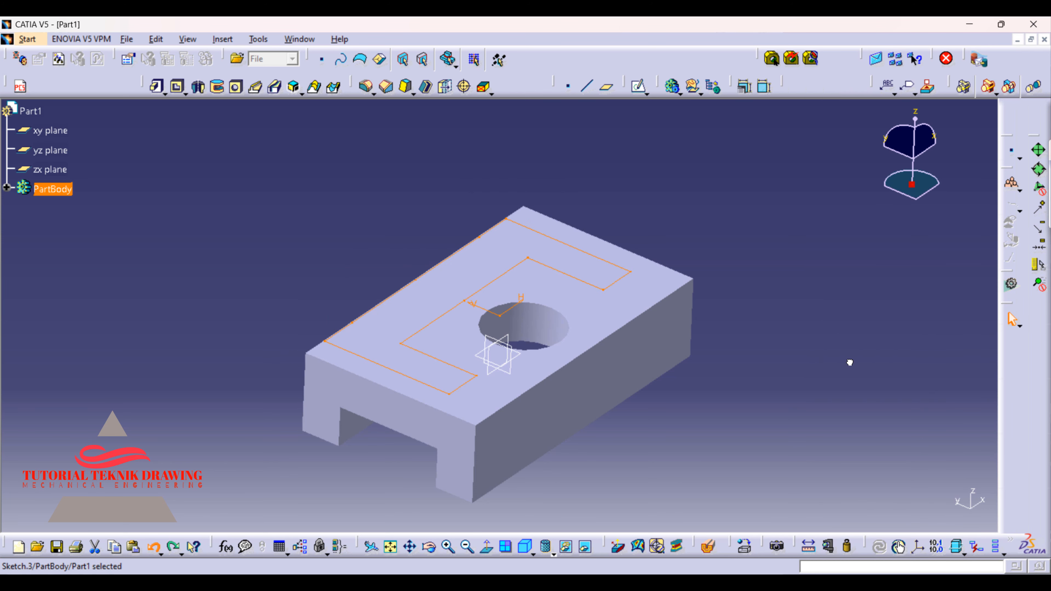
# Pad the U-shaped profile 30 mm upward from the base's top face.
pyautogui.click(157, 86)
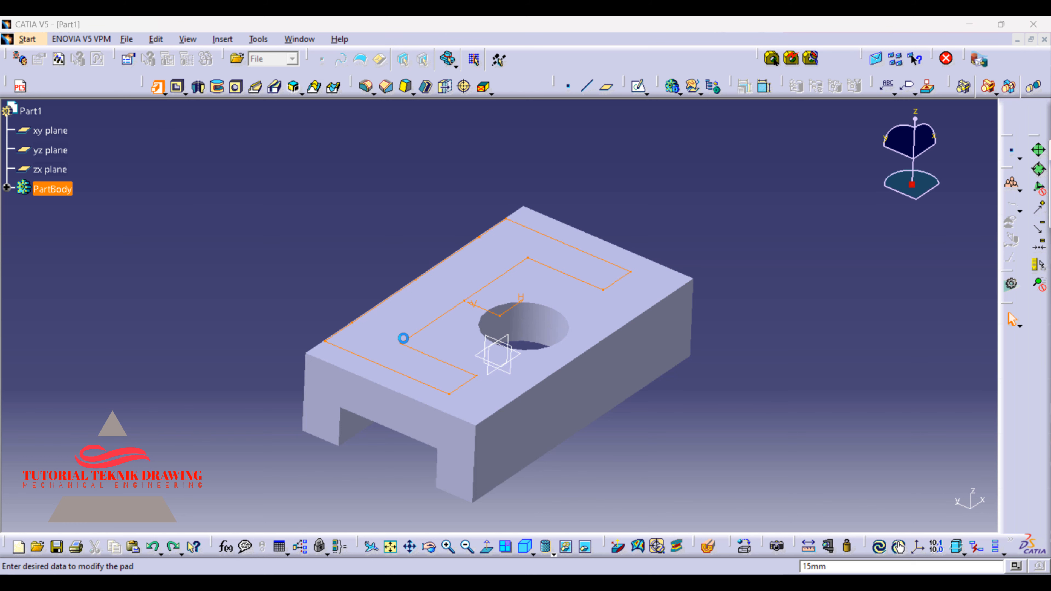
pyautogui.write('30')
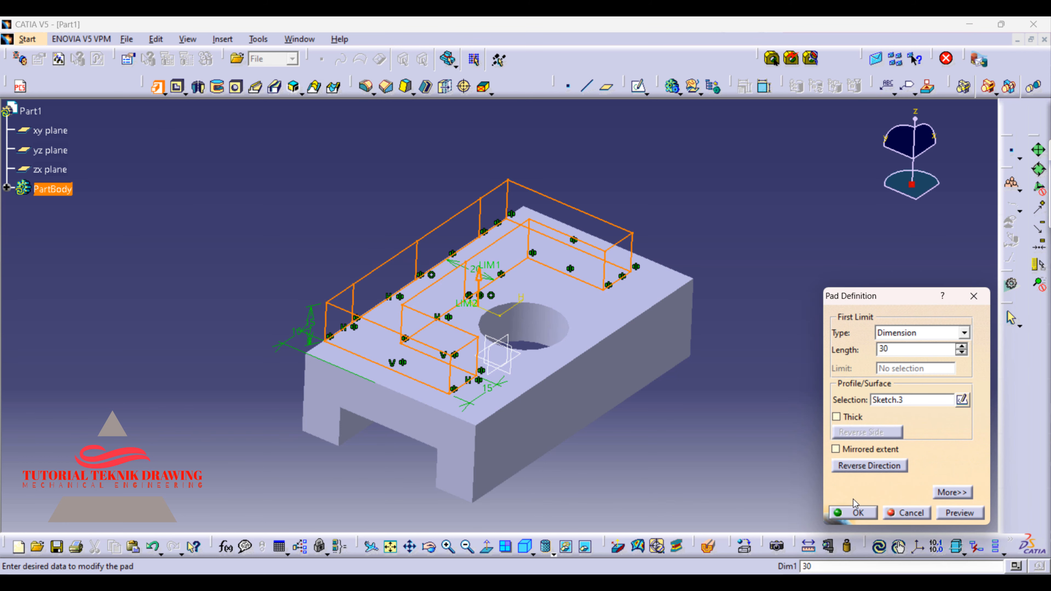
pyautogui.click(854, 513)
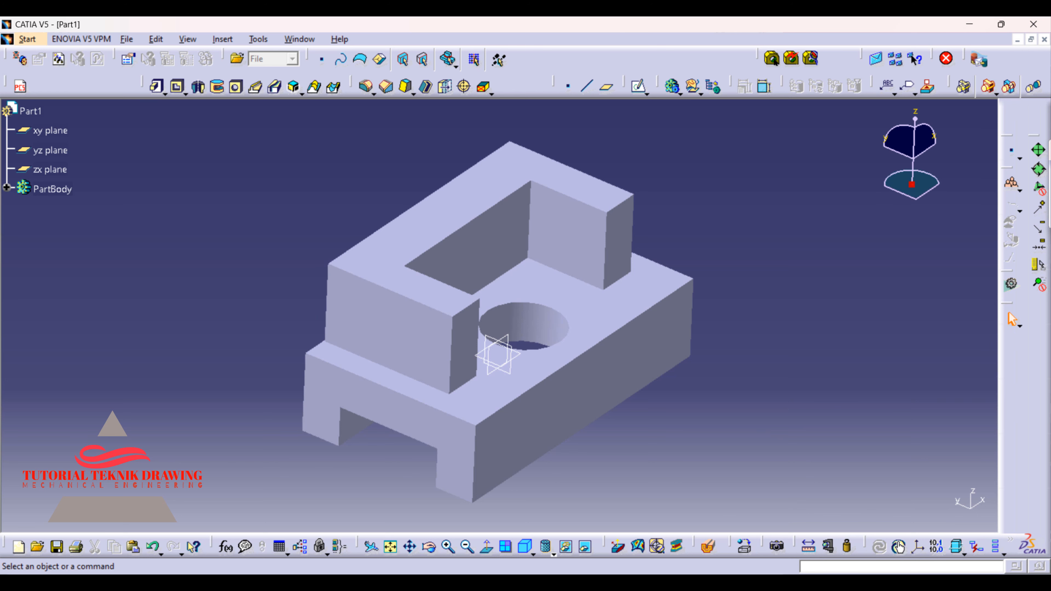
# Check the reference drawing, then start a sketch on the outer side face of the near upright.
pyautogui.click(720, 585)
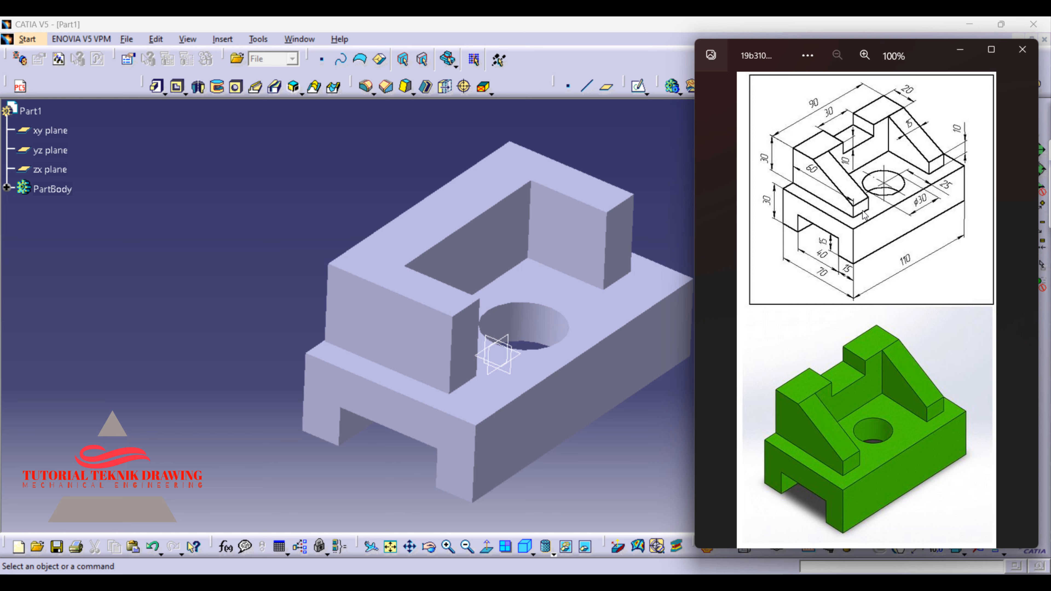
pyautogui.click(643, 461)
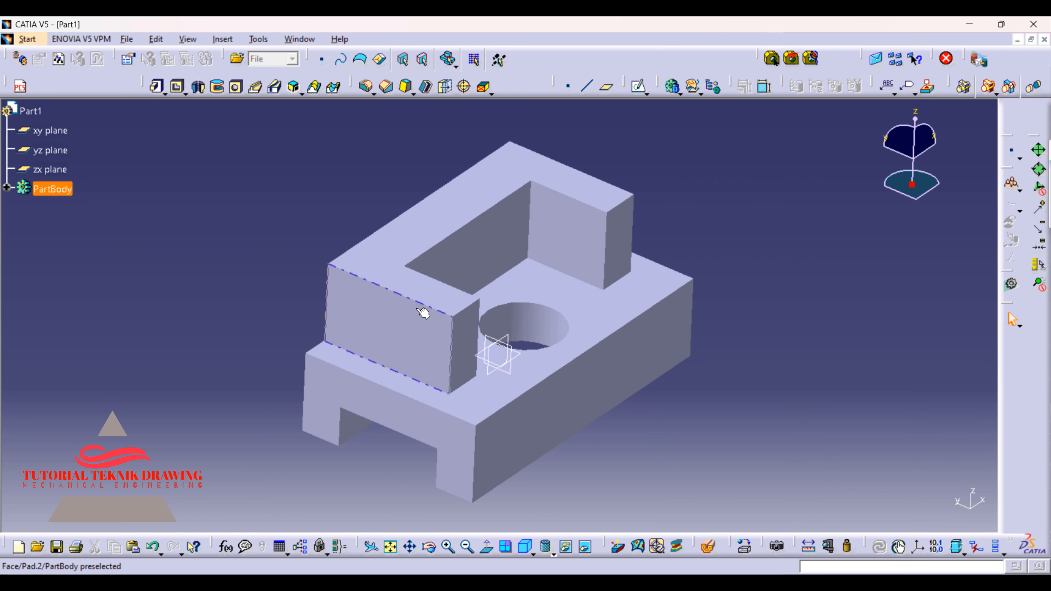
pyautogui.click(410, 317)
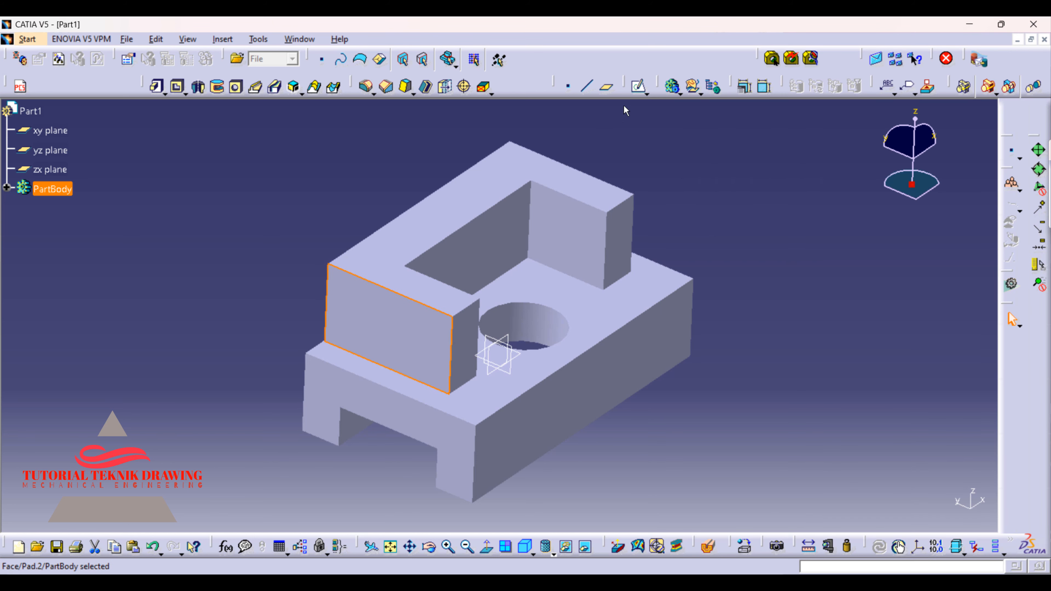
pyautogui.click(636, 94)
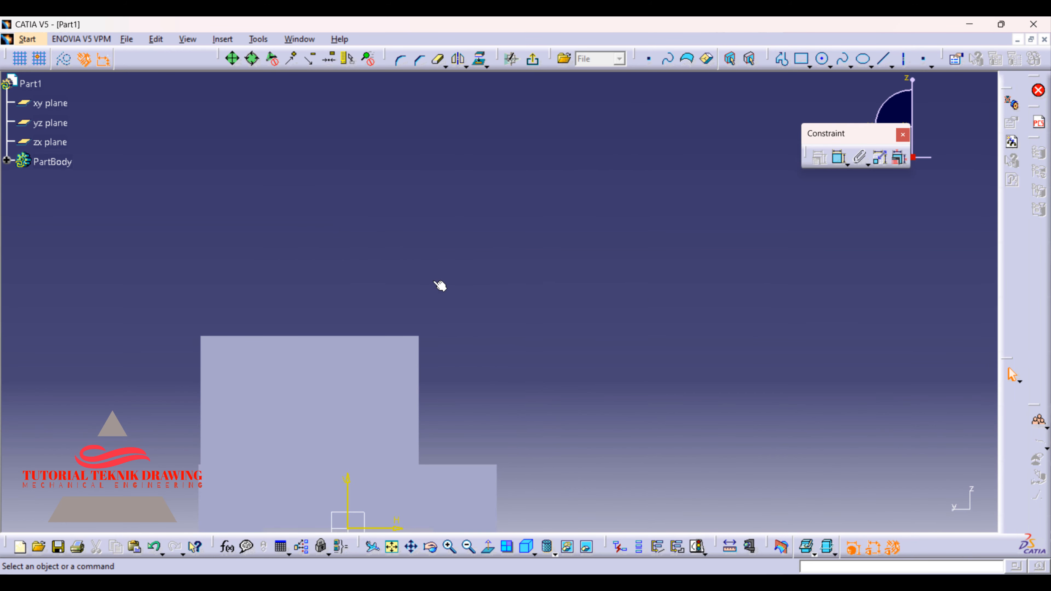
pyautogui.click(386, 554)
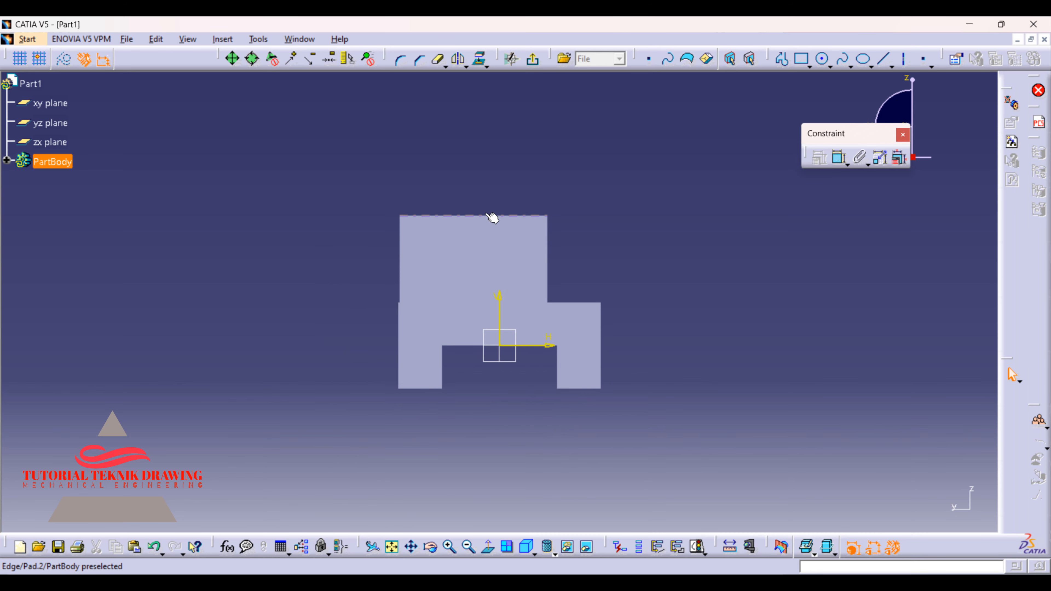
# Project the upright's top edge and front vertical edge into the sketch.
pyautogui.click(490, 216)
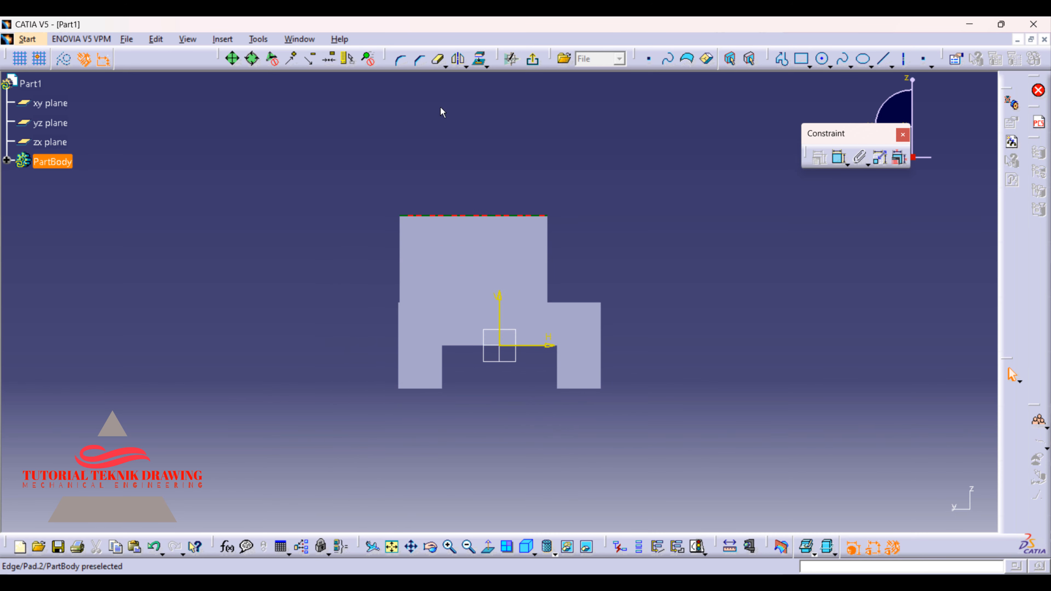
pyautogui.click(481, 60)
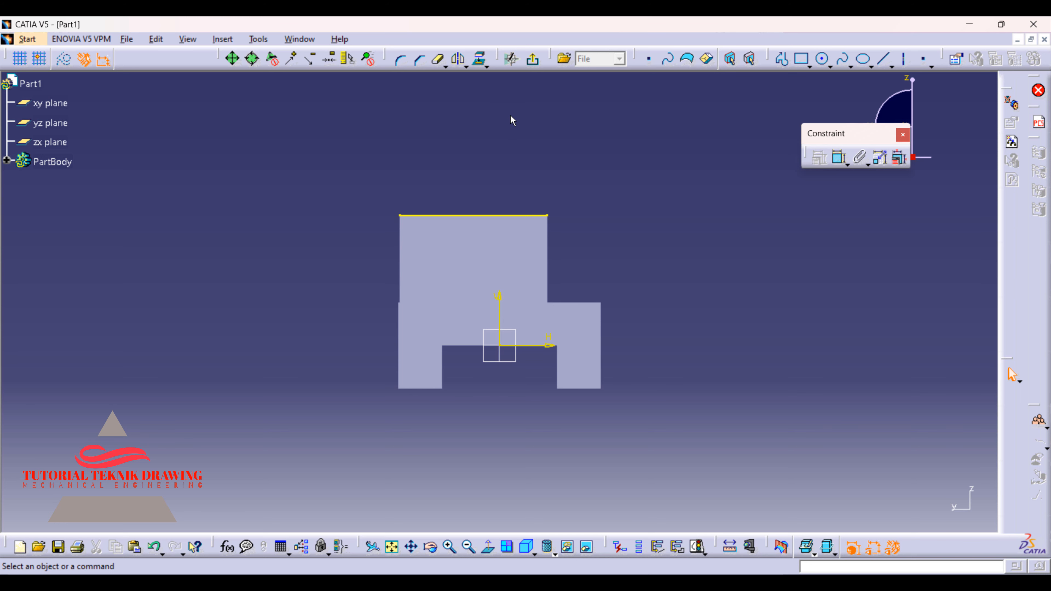
pyautogui.click(547, 238)
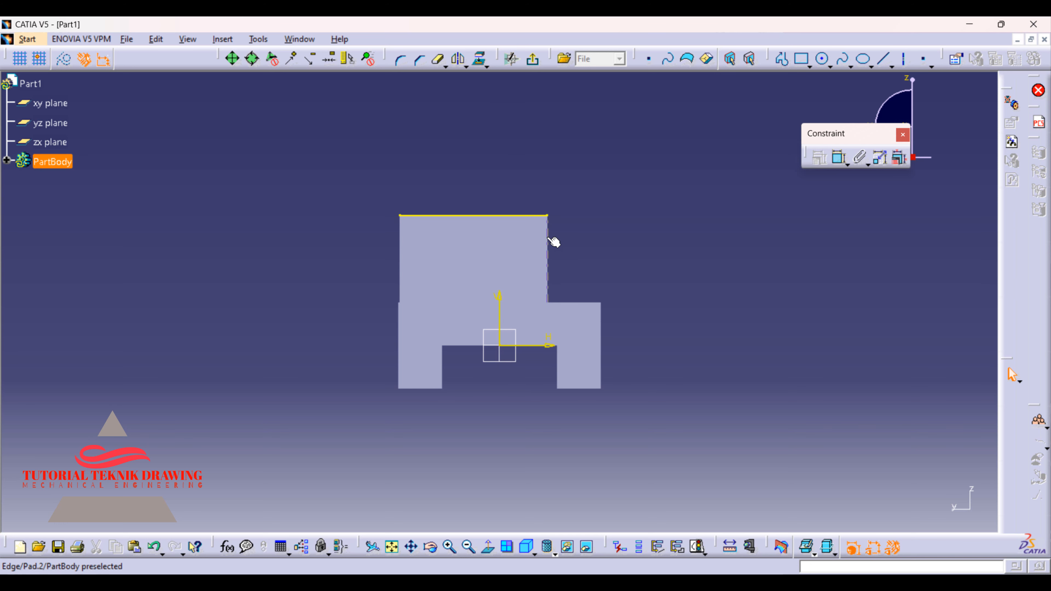
pyautogui.click(479, 59)
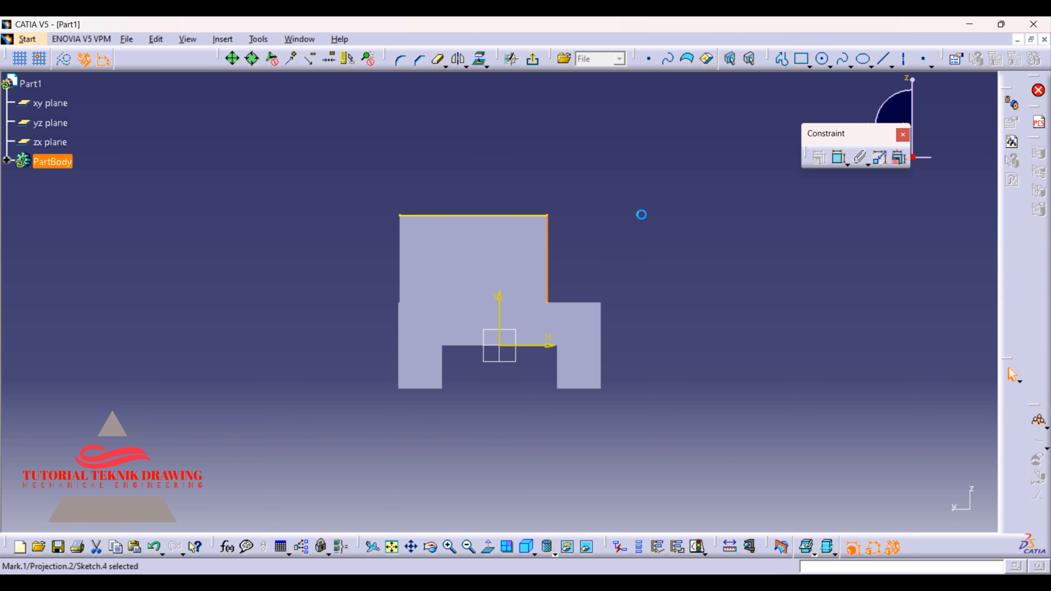
# Draw a sloped line from the projected front vertical edge to the midpoint of the projected top edge.
pyautogui.click(885, 60)
pyautogui.click(547, 276)
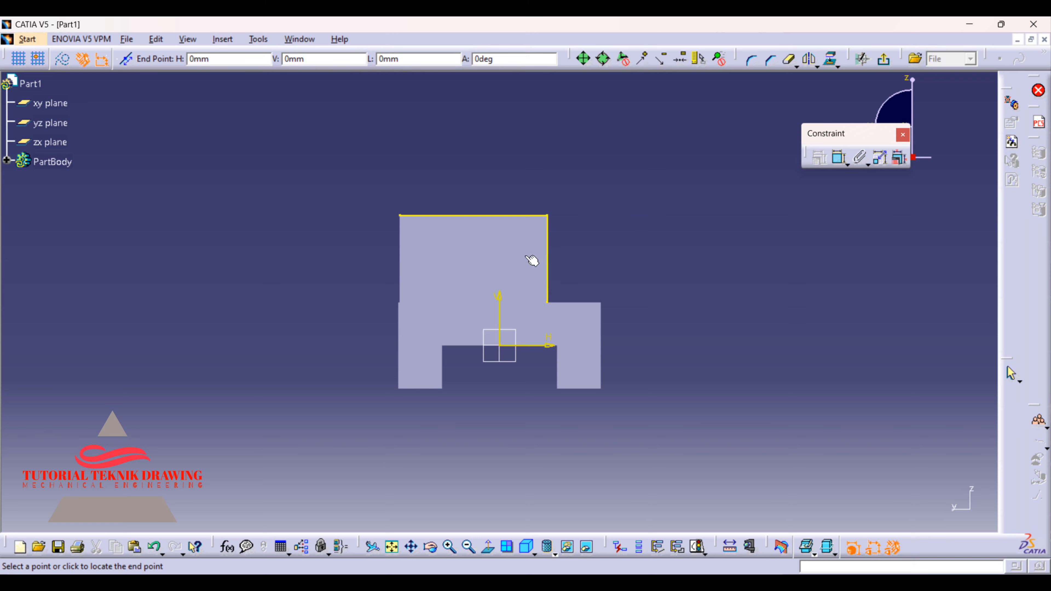
pyautogui.click(473, 215)
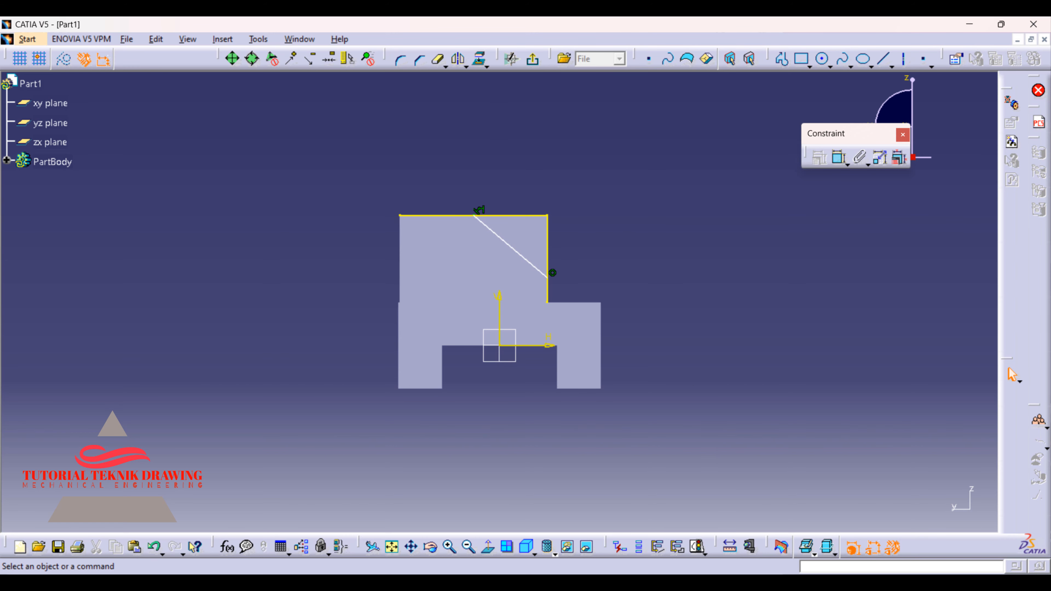
# Check the reference drawing, then dimension the sloped line's lower endpoint 10 mm above the base's top face.
pyautogui.hotkey('alt', 'Tab')
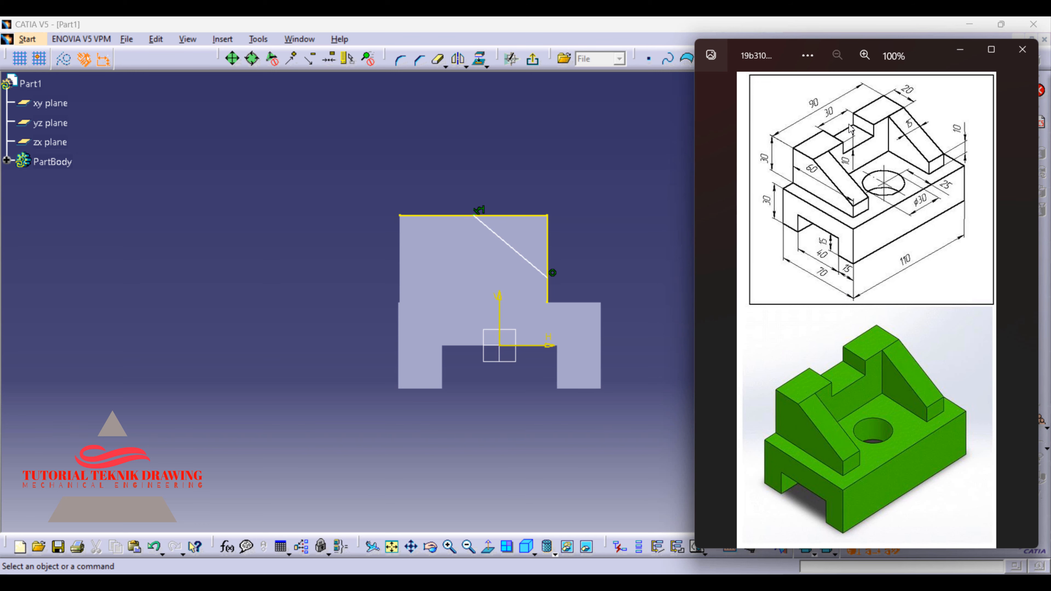
pyautogui.click(628, 140)
pyautogui.click(839, 157)
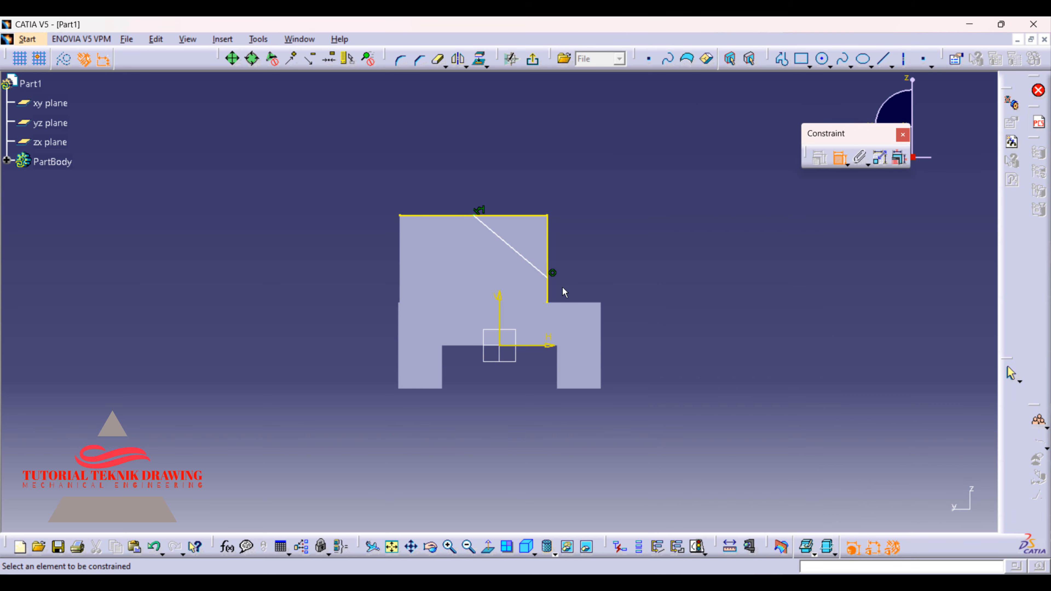
pyautogui.click(553, 278)
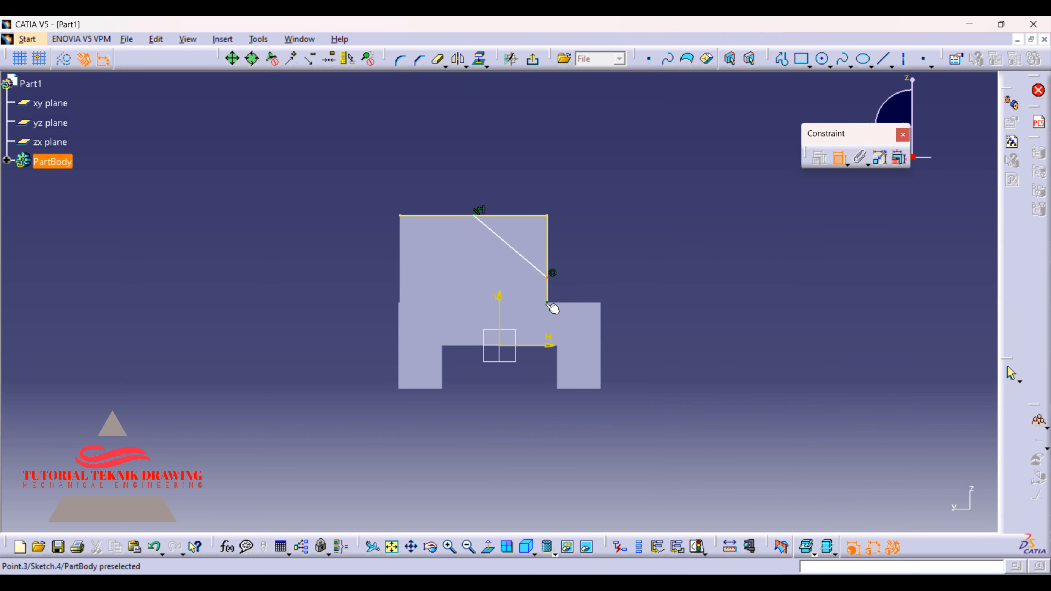
pyautogui.click(553, 302)
pyautogui.click(677, 299)
pyautogui.doubleClick(677, 296)
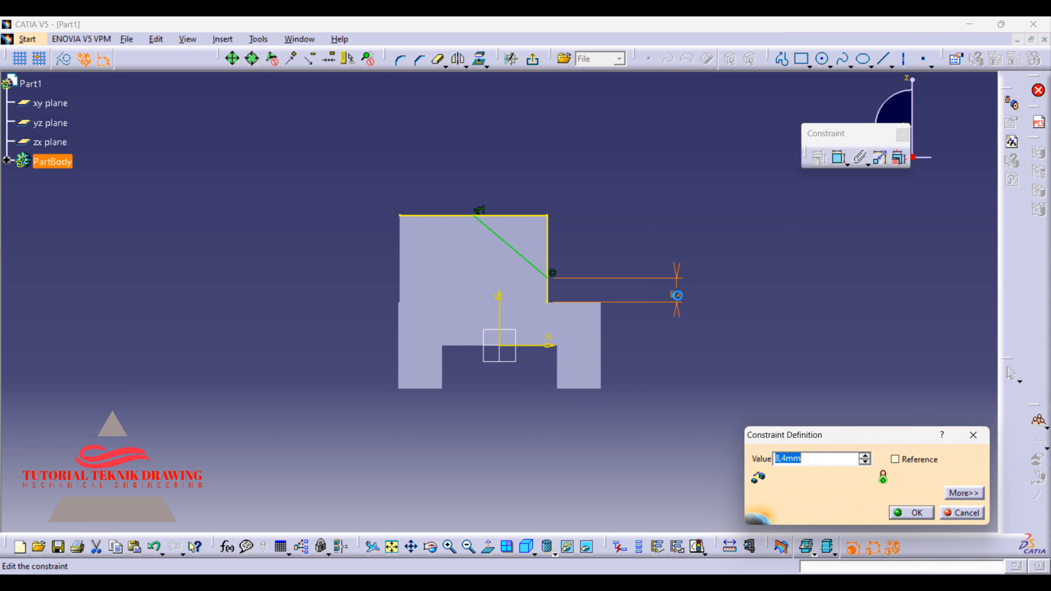
pyautogui.write('10')
pyautogui.press('Return')
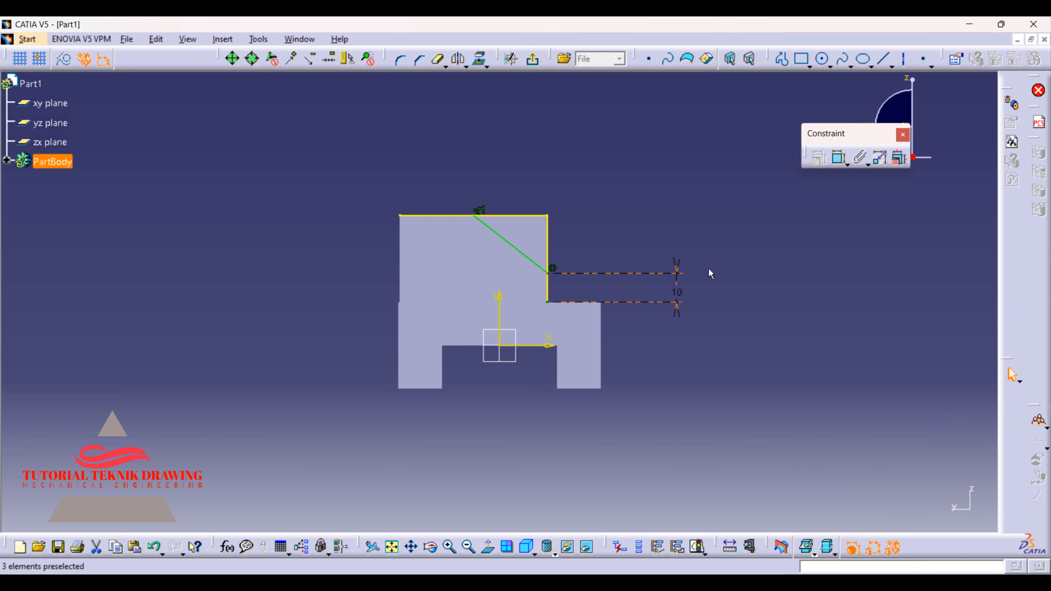
# Dimension the sloped line's upper endpoint 20 mm from the upright's rear vertical edge.
pyautogui.click(838, 158)
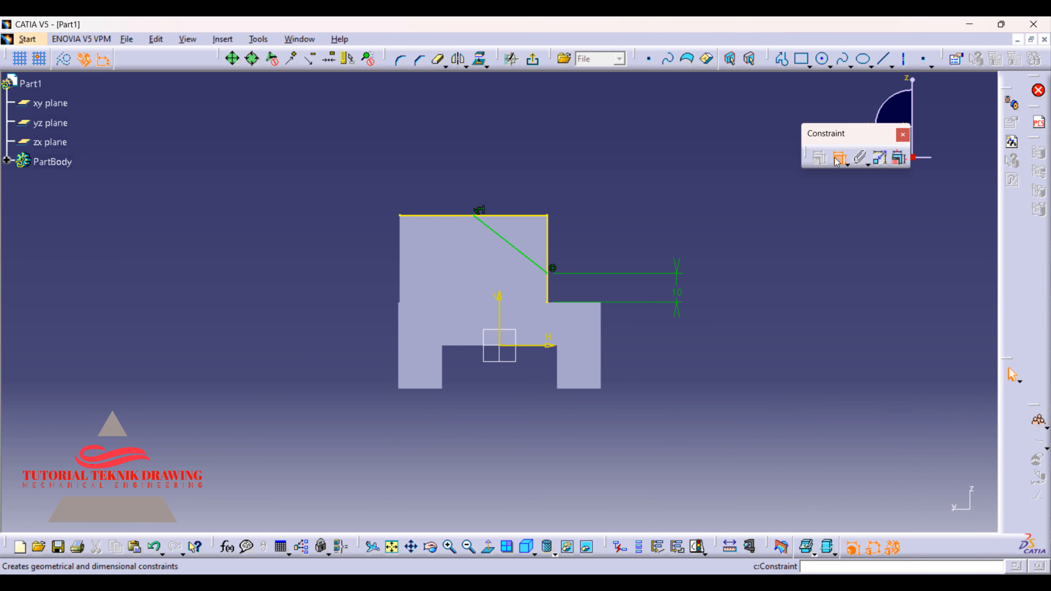
pyautogui.click(476, 216)
pyautogui.click(400, 230)
pyautogui.click(426, 182)
pyautogui.doubleClick(426, 183)
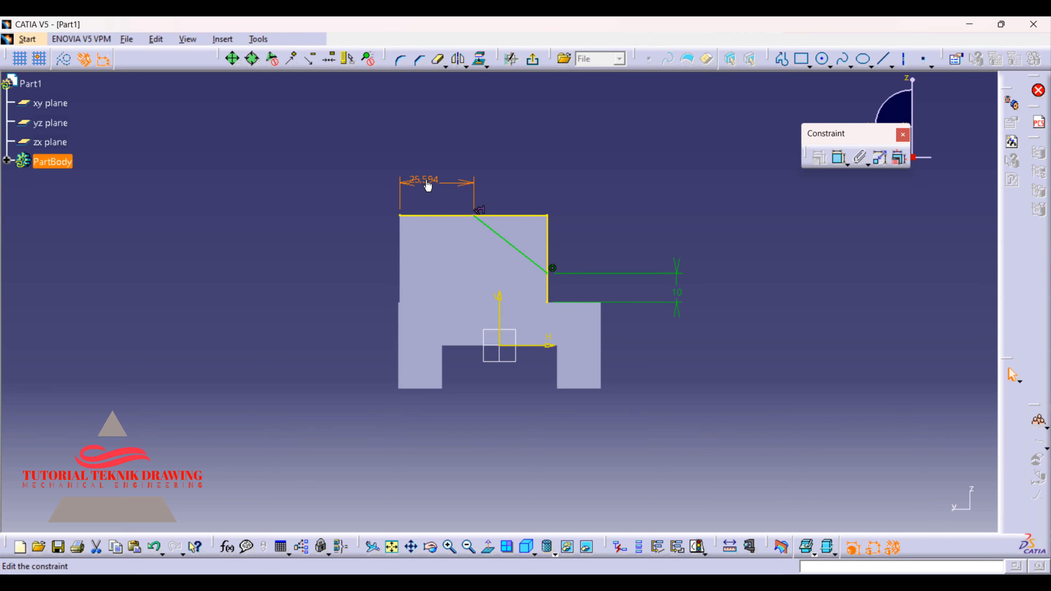
pyautogui.write('20')
pyautogui.press('Return')
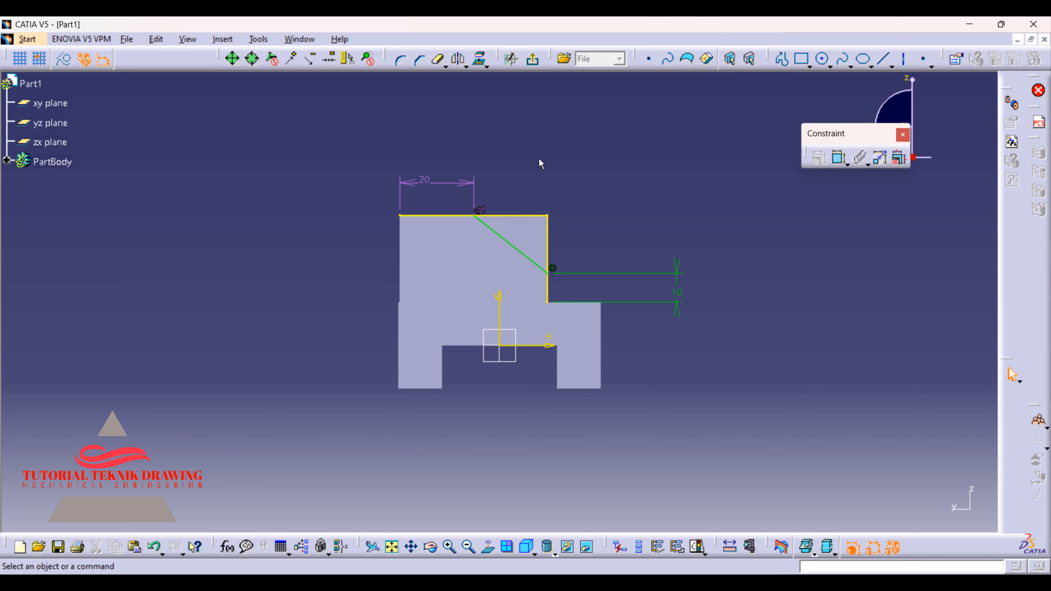
# Trim the projected top and front edges beyond the sloped line, leaving a closed triangular profile at the upper front corner.
pyautogui.click(441, 62)
pyautogui.click(500, 215)
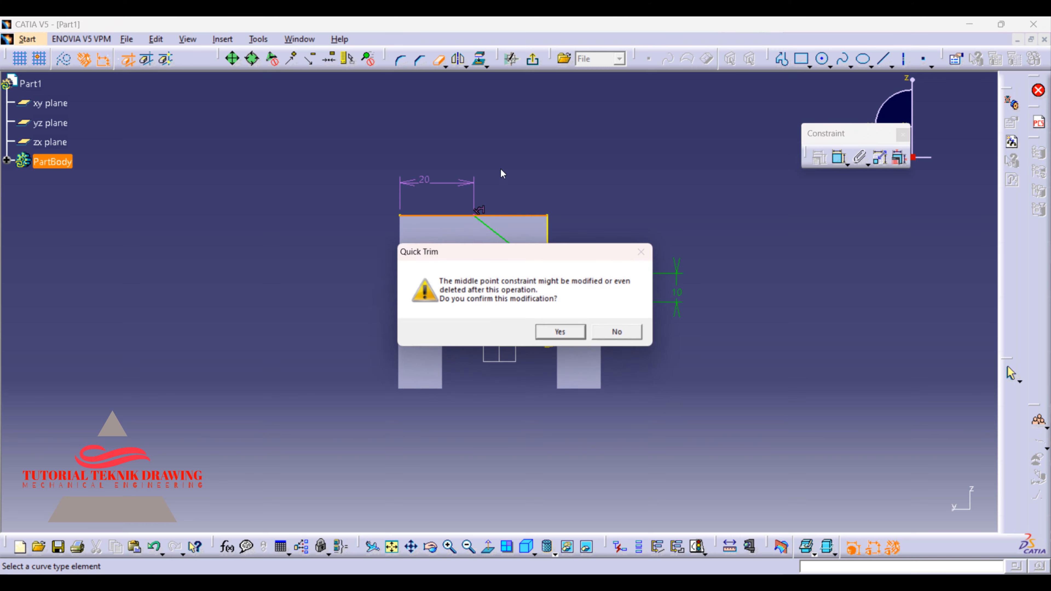
pyautogui.click(554, 336)
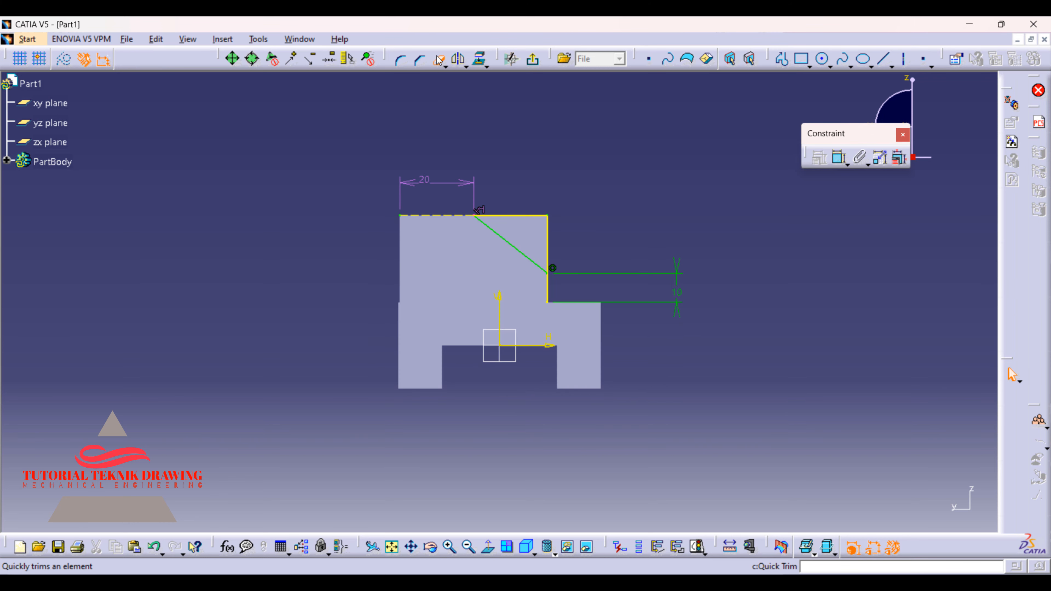
pyautogui.click(441, 63)
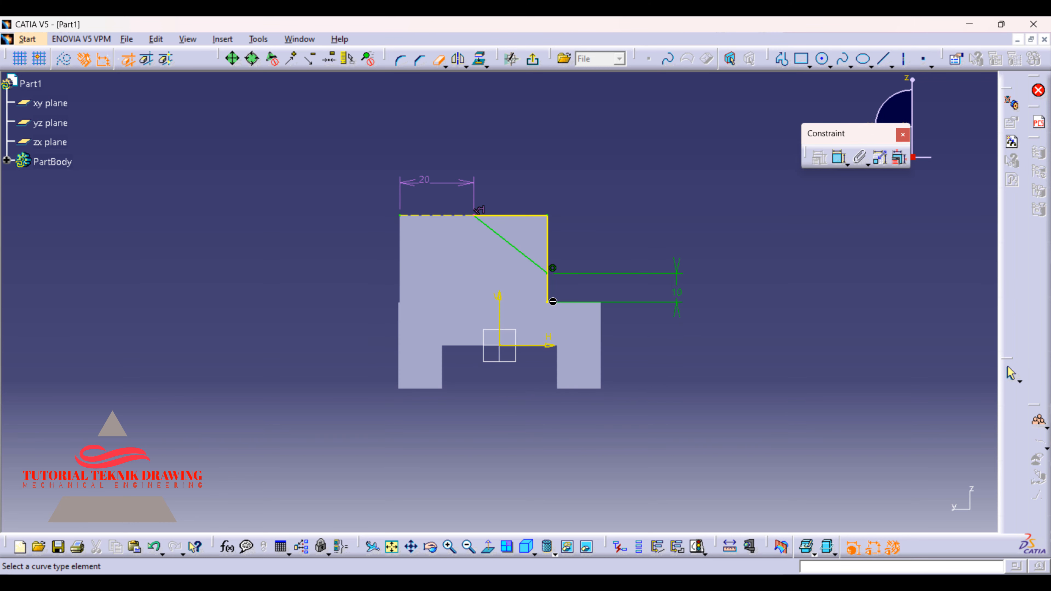
pyautogui.click(548, 285)
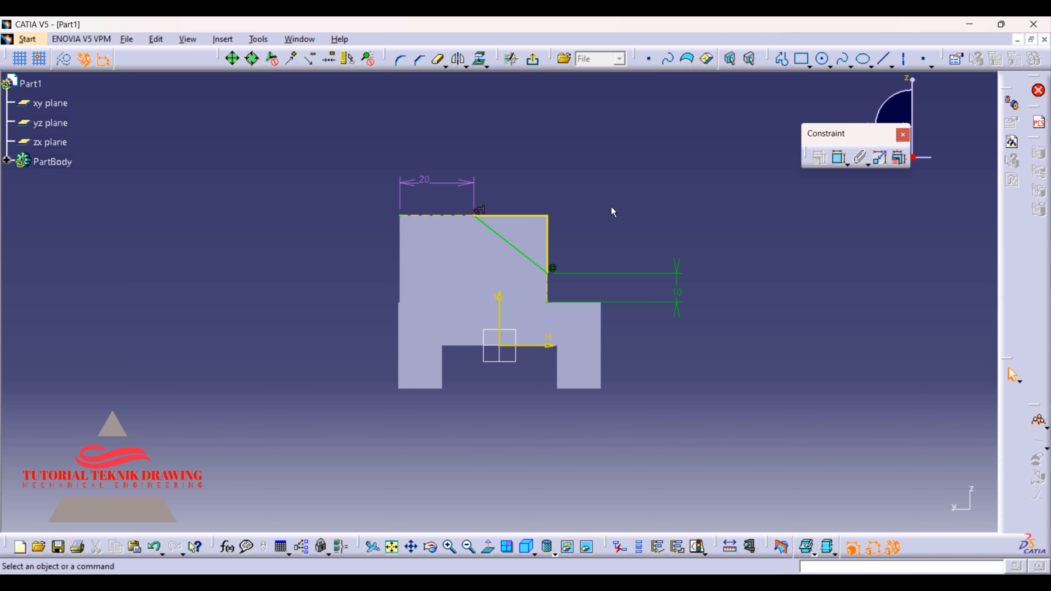
# Exit the sketch and isolate the over-constrained sketch in the update diagnosis.
pyautogui.click(530, 62)
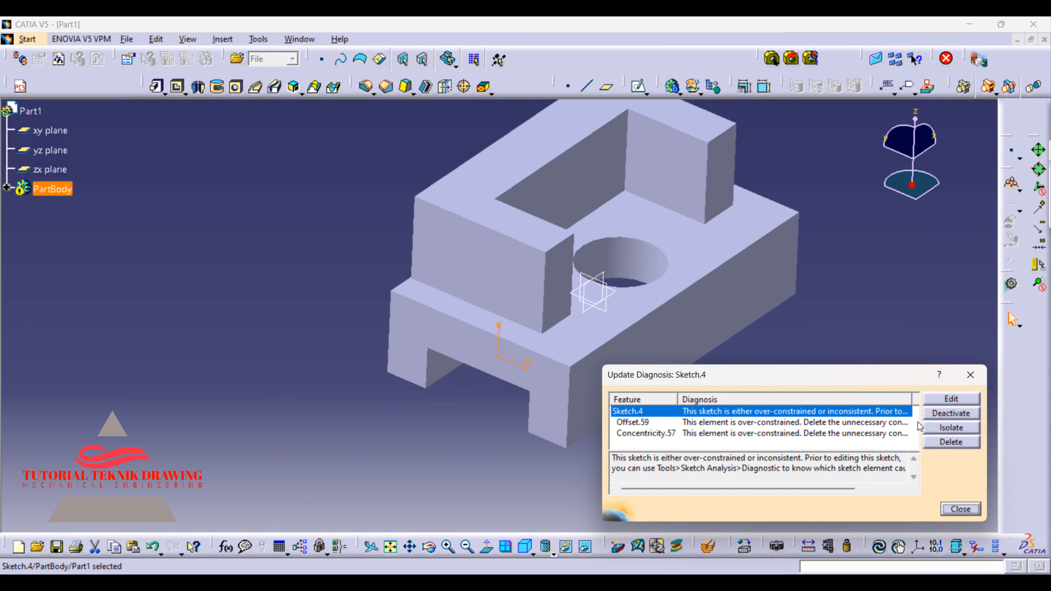
pyautogui.click(947, 429)
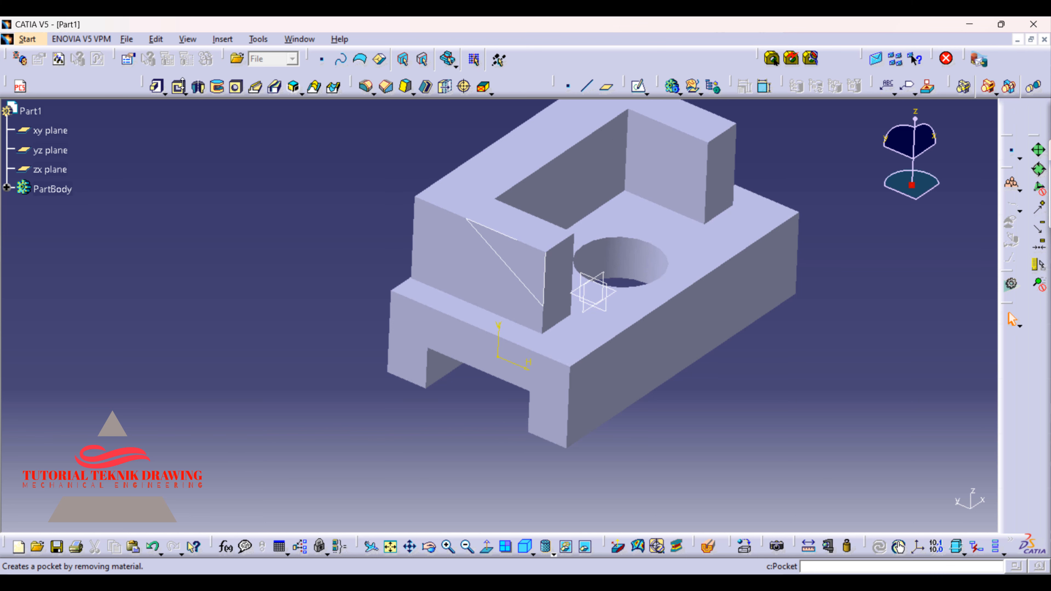
# Pocket the triangular profile 122 mm deep through both uprights to slope their front ends.
pyautogui.click(177, 86)
pyautogui.click(510, 274)
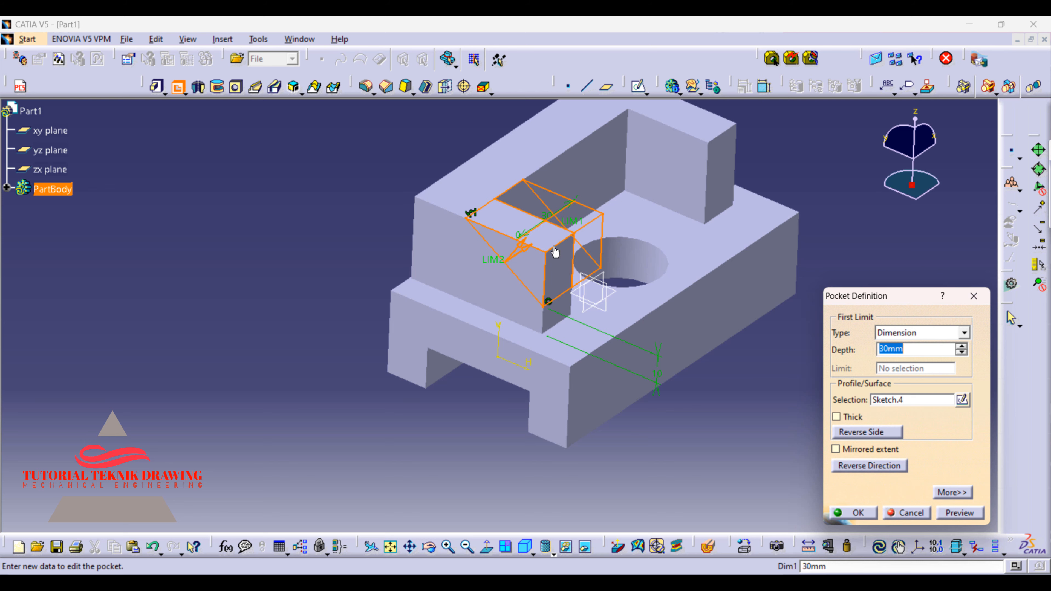
pyautogui.moveTo(572, 223); pyautogui.dragTo(757, 105)
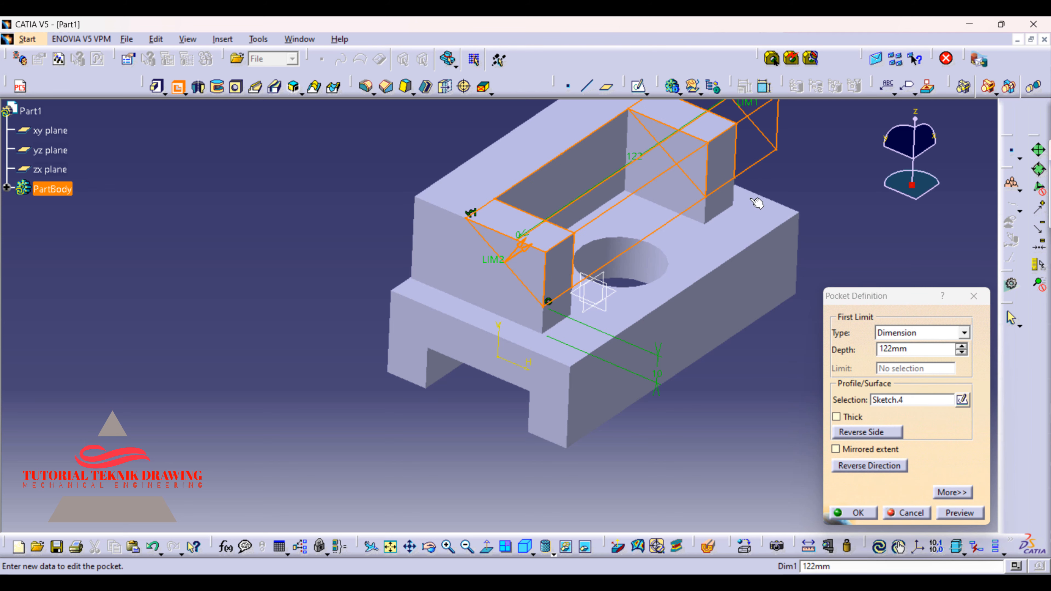
pyautogui.click(855, 512)
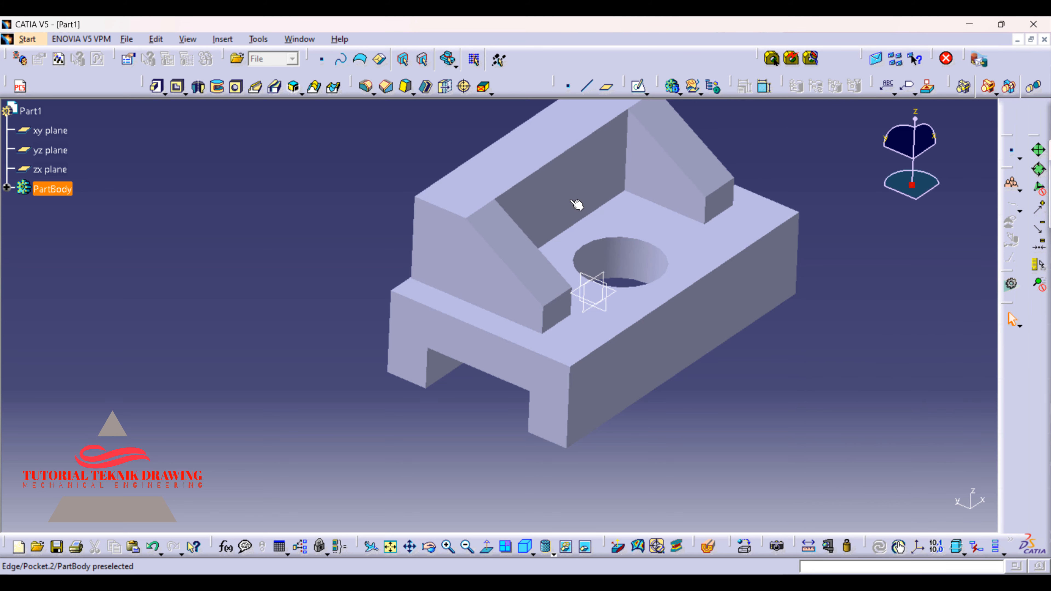
# Check the reference drawing, then start a sketch on the inner face of the rear wall.
pyautogui.click(608, 583)
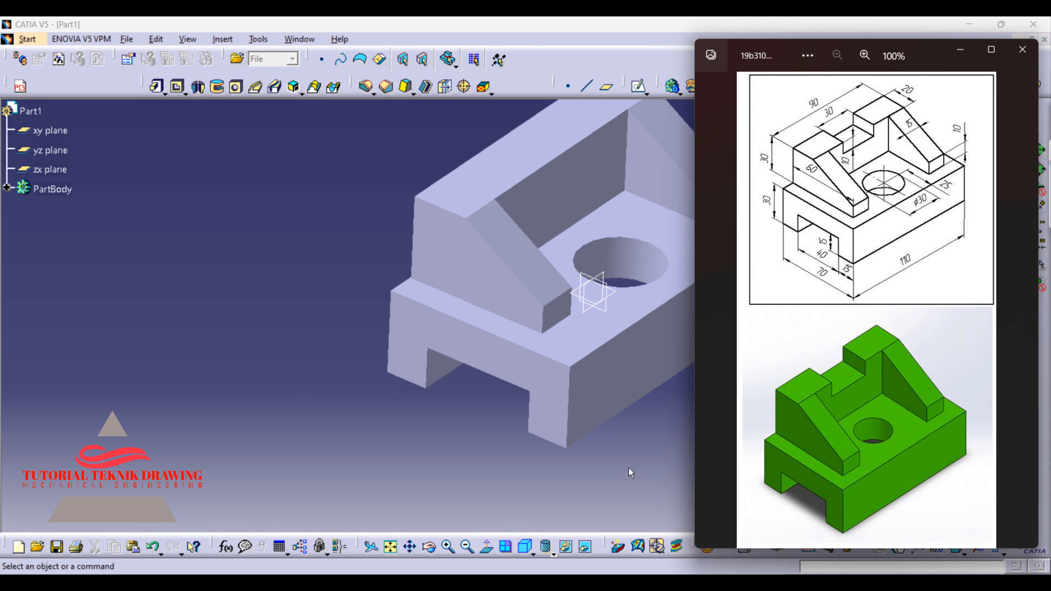
pyautogui.click(608, 582)
pyautogui.click(564, 190)
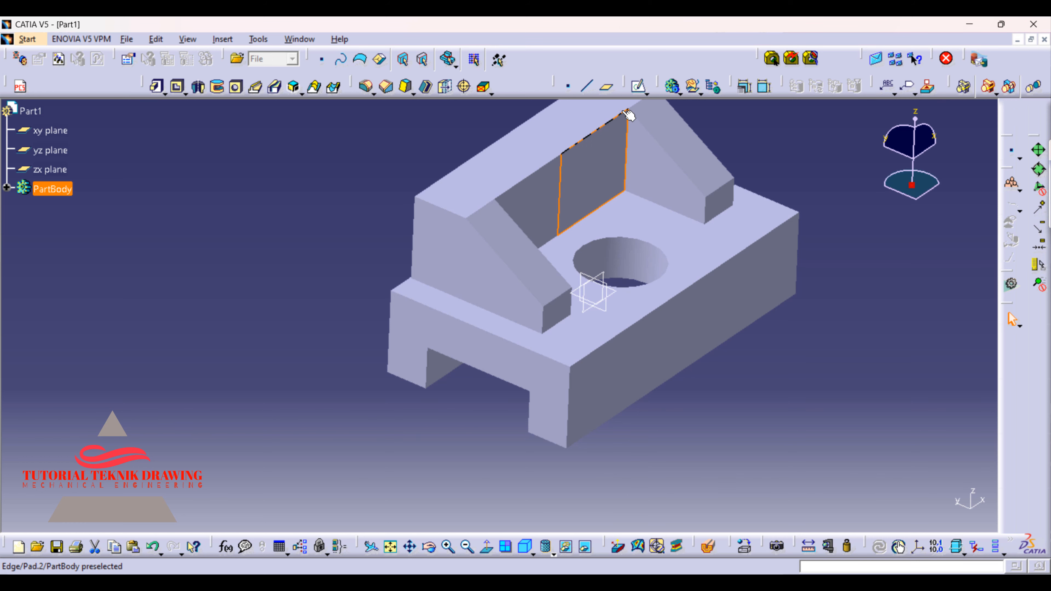
pyautogui.click(638, 87)
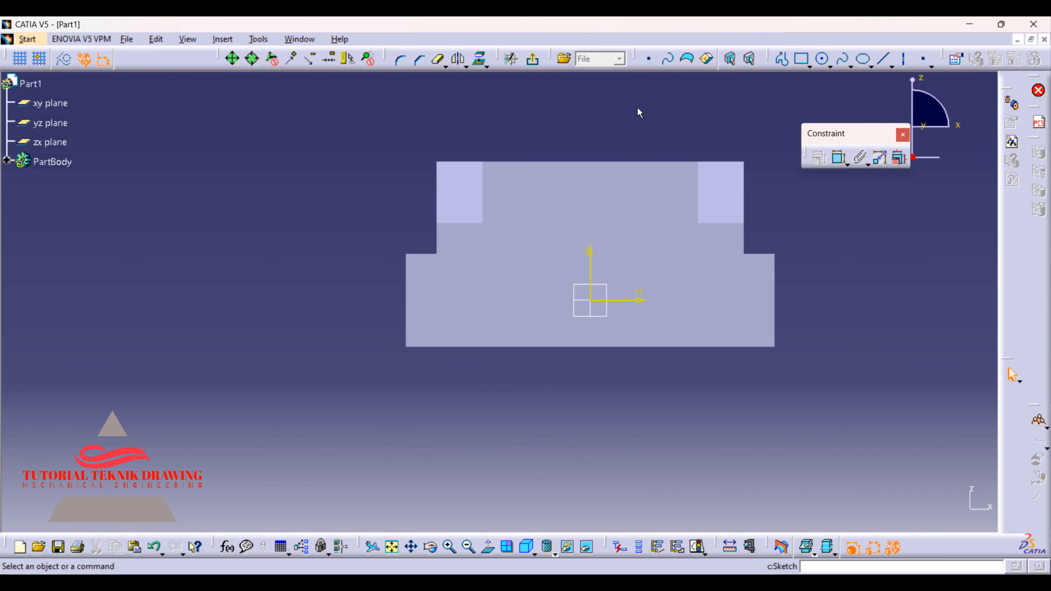
# Project the rear wall's top edge and draw a rectangle about 41 mm wide downward from that edge's midpoint.
pyautogui.click(629, 162)
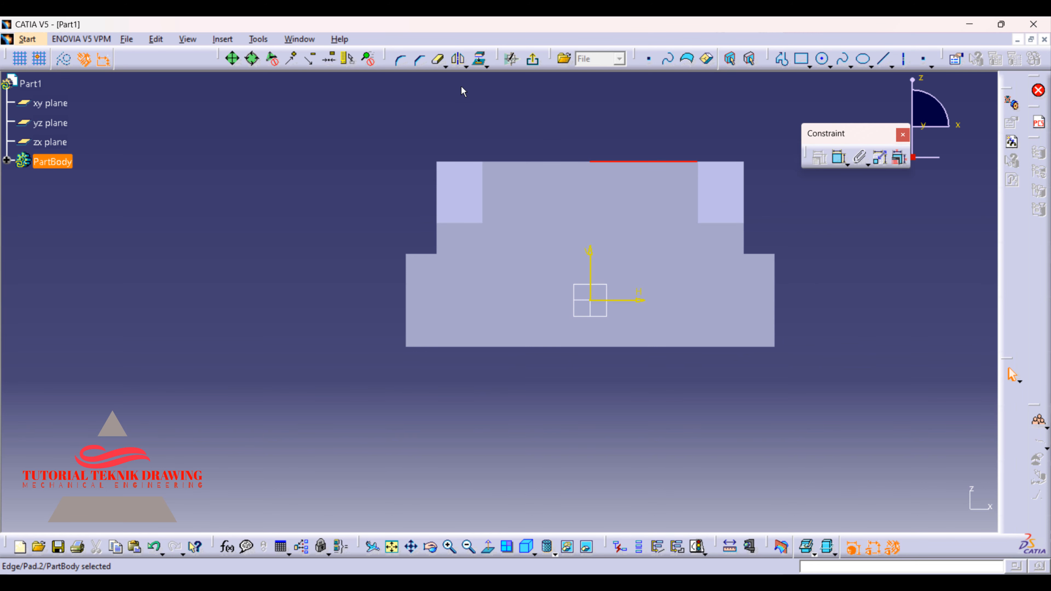
pyautogui.click(579, 109)
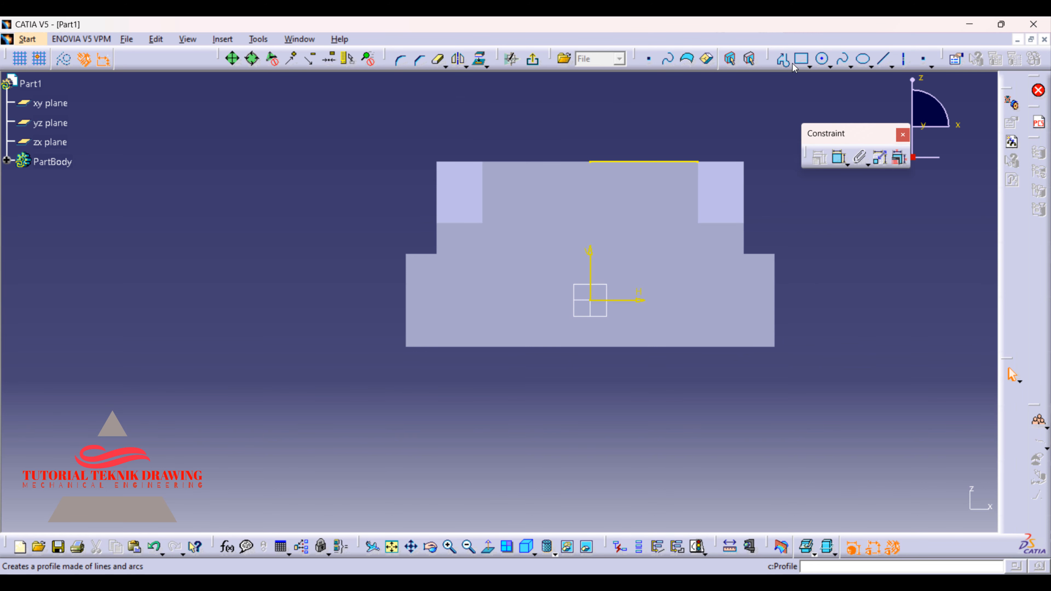
pyautogui.click(801, 59)
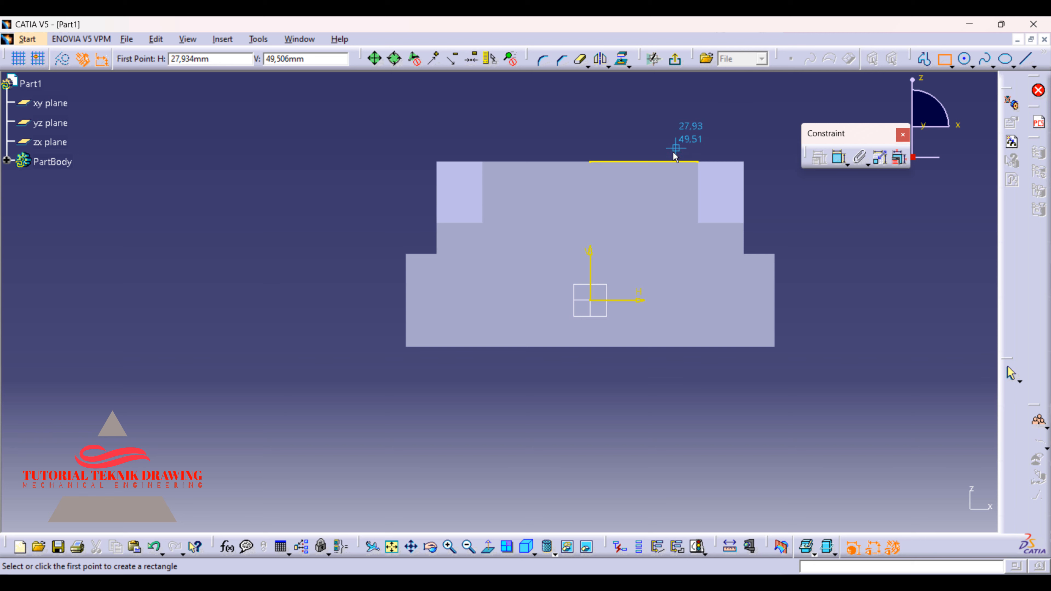
pyautogui.click(644, 161)
pyautogui.click(516, 205)
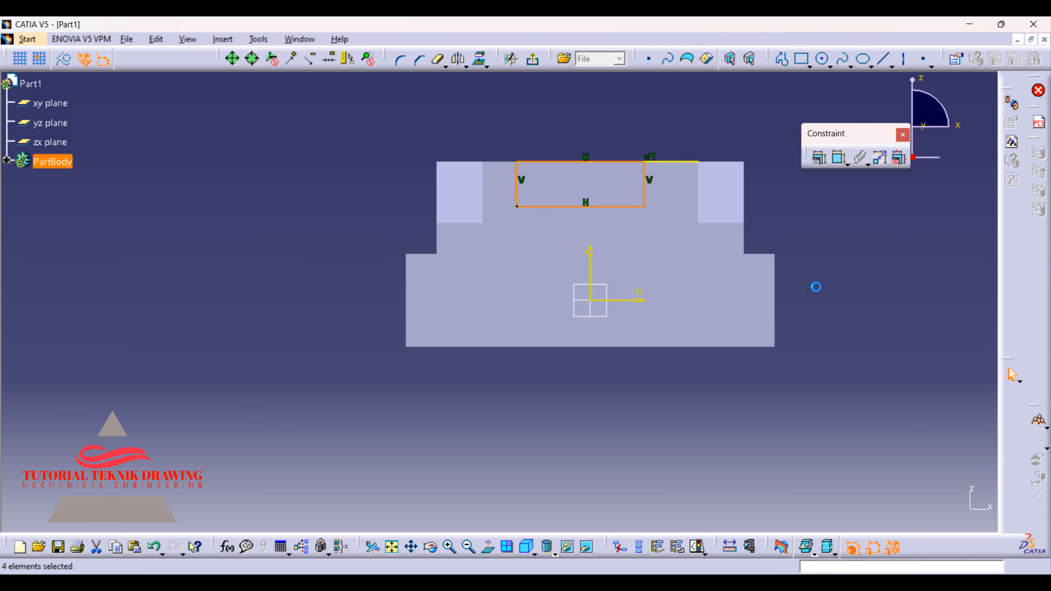
# Check the reference drawing, then dimension the rectangle's lower edge 10 mm above the base's top face.
pyautogui.hotkey('alt', 'Tab')
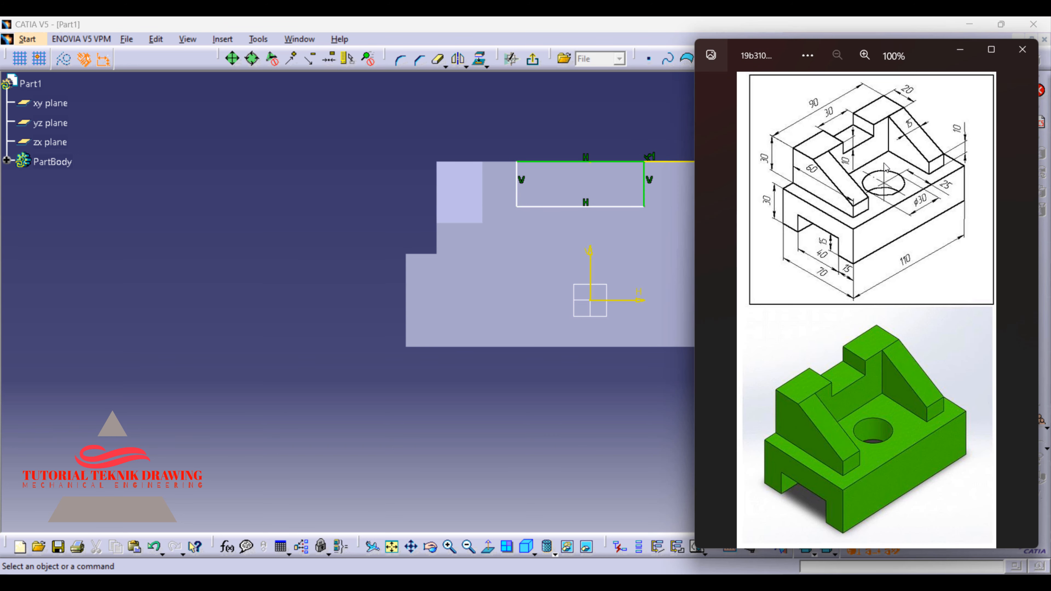
pyautogui.click(618, 127)
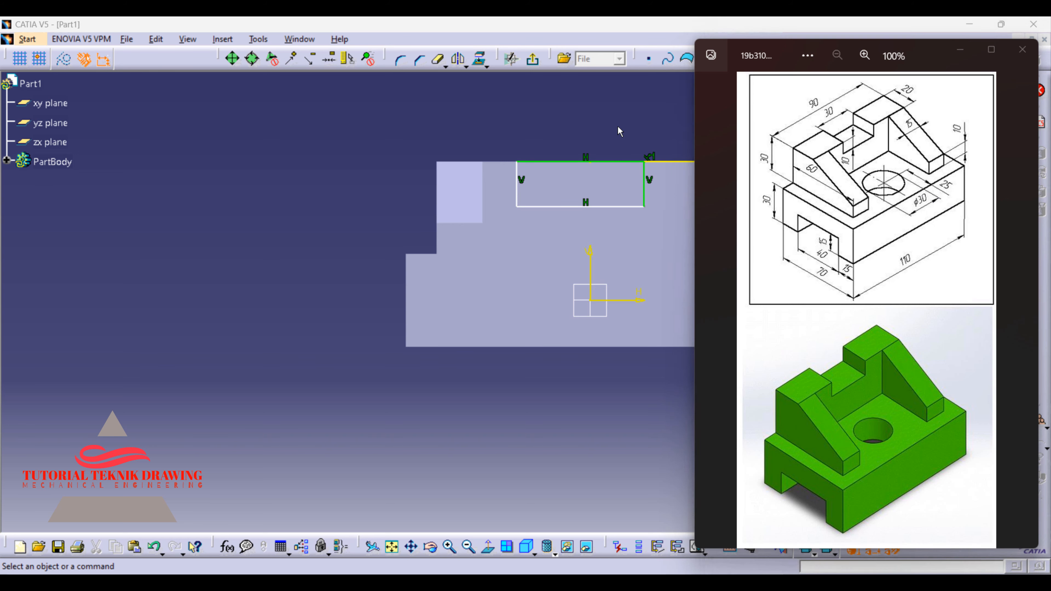
pyautogui.click(839, 159)
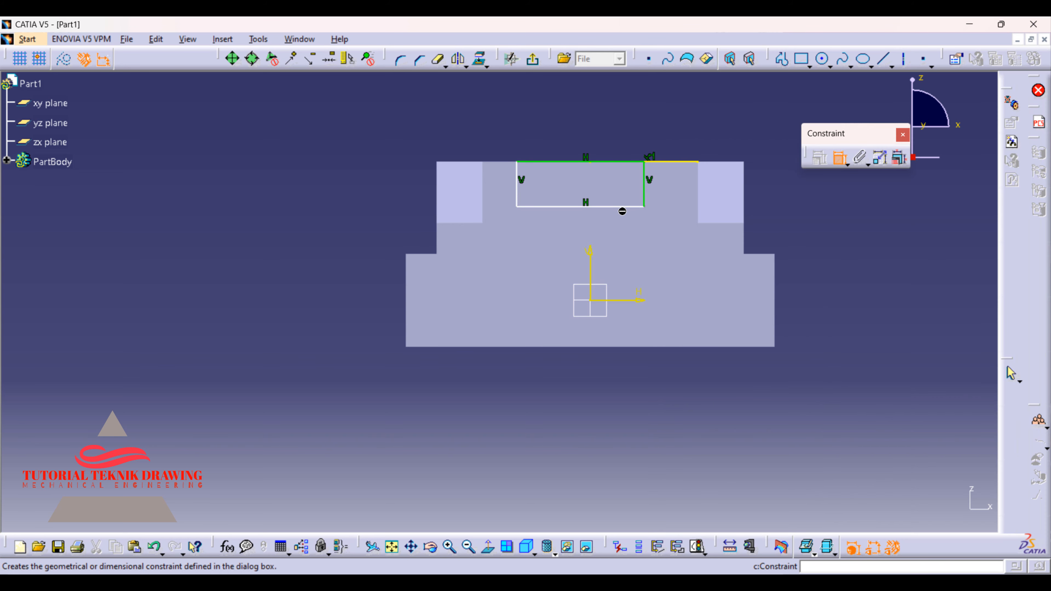
pyautogui.click(624, 207)
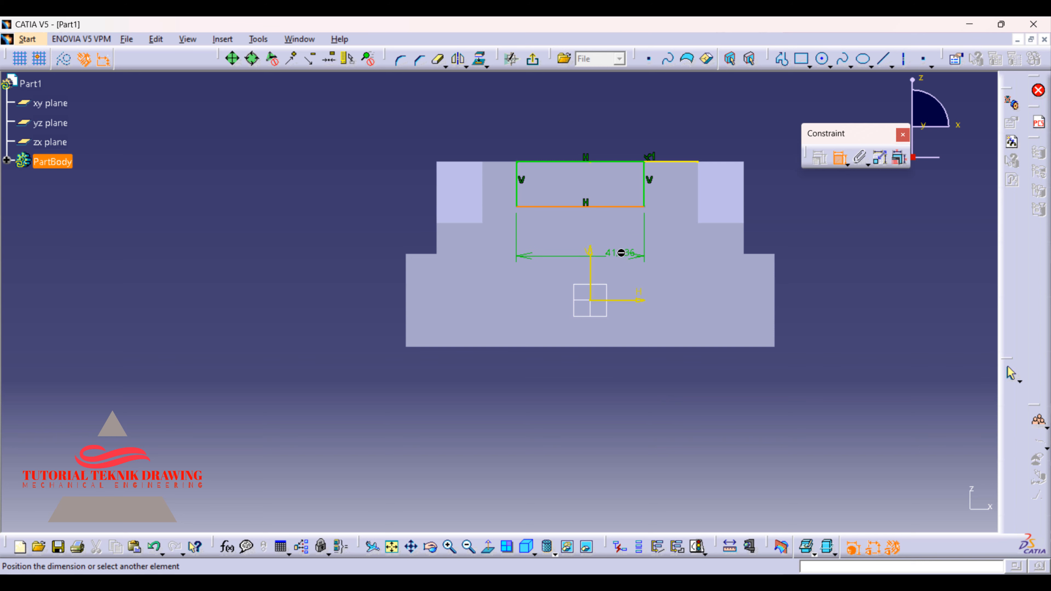
pyautogui.click(637, 254)
pyautogui.click(813, 242)
pyautogui.doubleClick(811, 239)
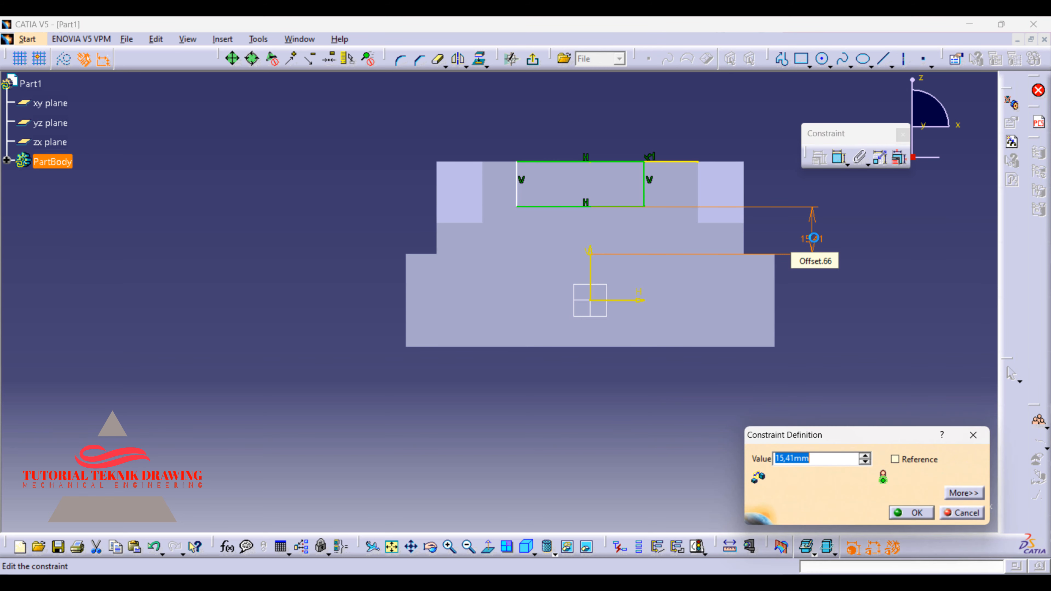
pyautogui.write('10')
pyautogui.press('Return')
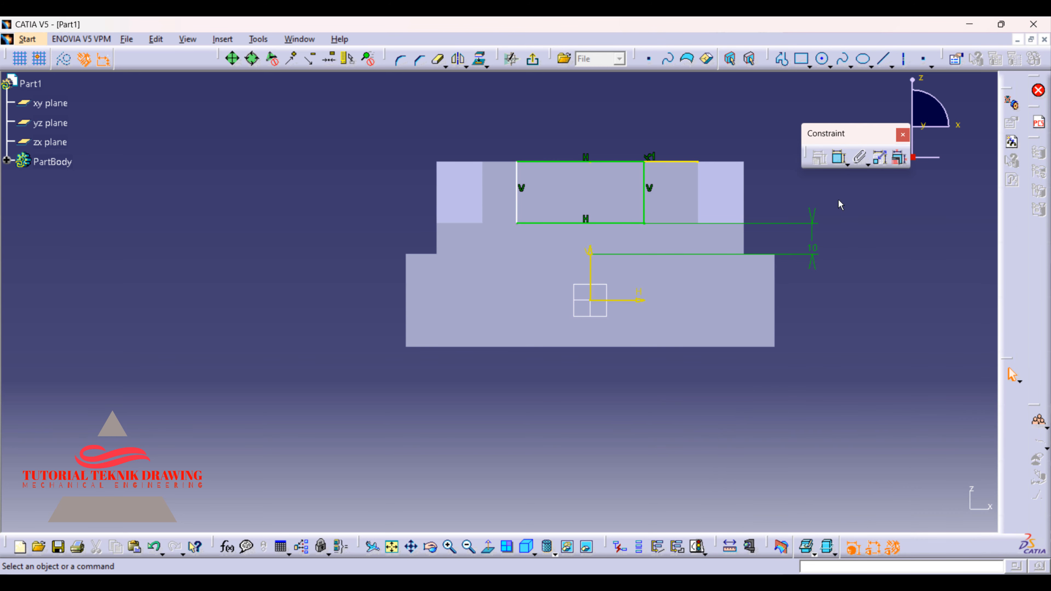
# Dimension the notch rectangle's right edge 15 mm from the sketch's vertical axis.
pyautogui.click(839, 158)
pyautogui.click(644, 196)
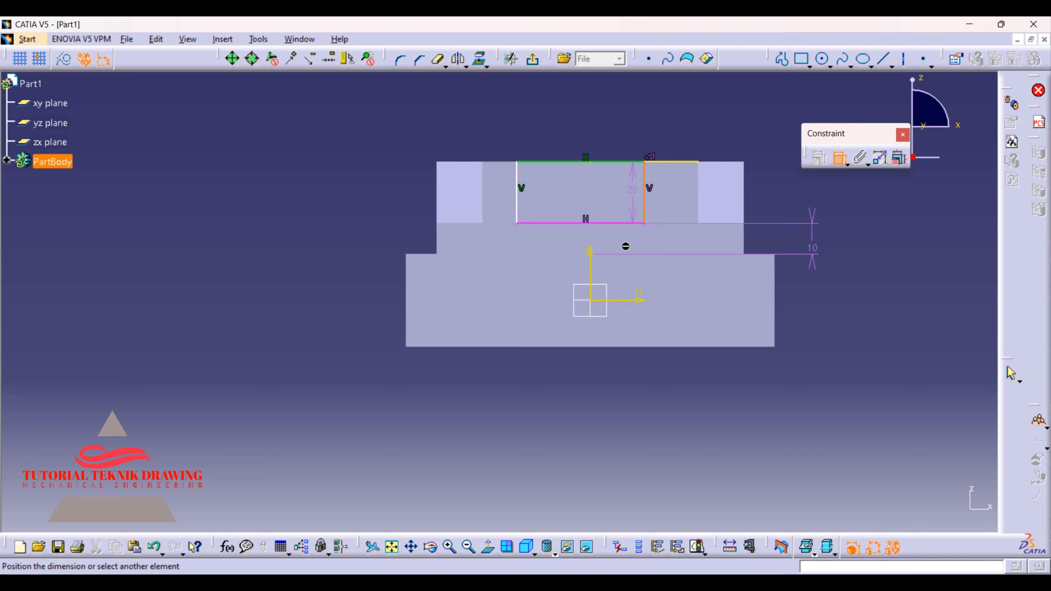
pyautogui.click(591, 266)
pyautogui.click(616, 129)
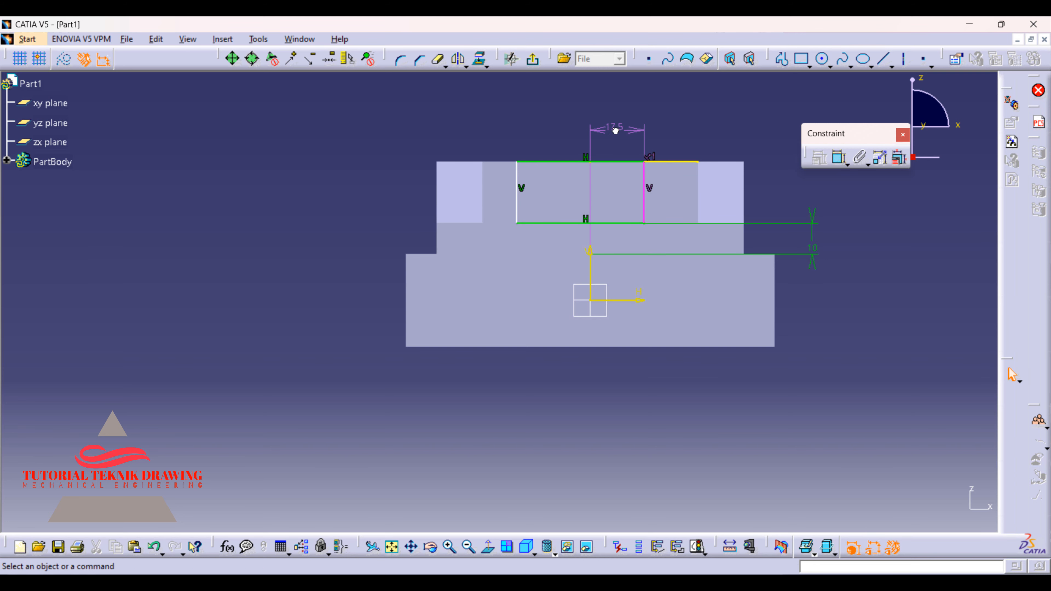
pyautogui.doubleClick(614, 126)
pyautogui.write('15')
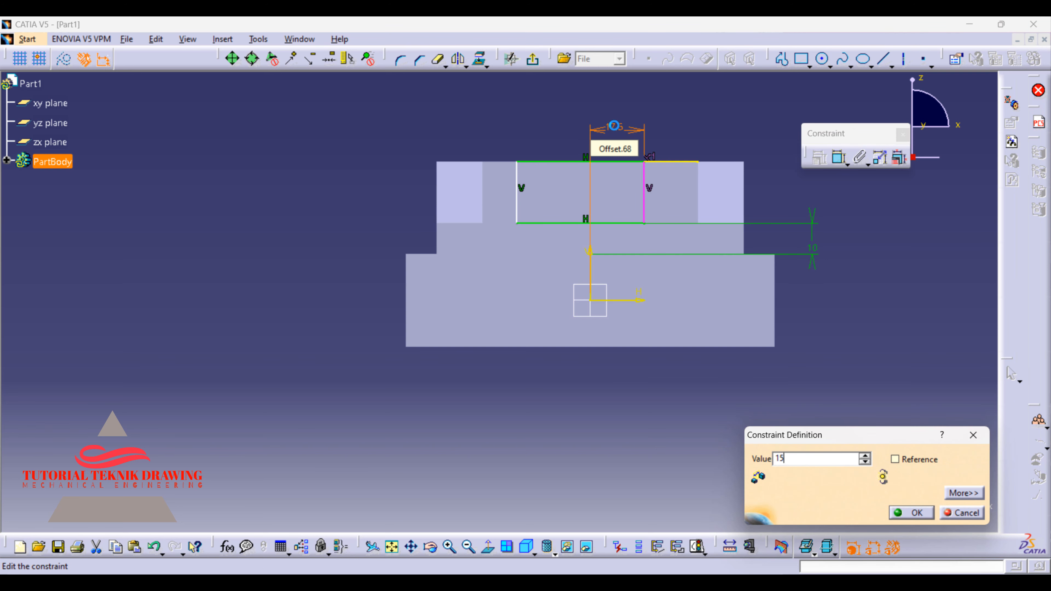
pyautogui.press('Return')
# Dimension the notch rectangle's left edge 15 mm from the sketch's vertical axis.
pyautogui.click(835, 161)
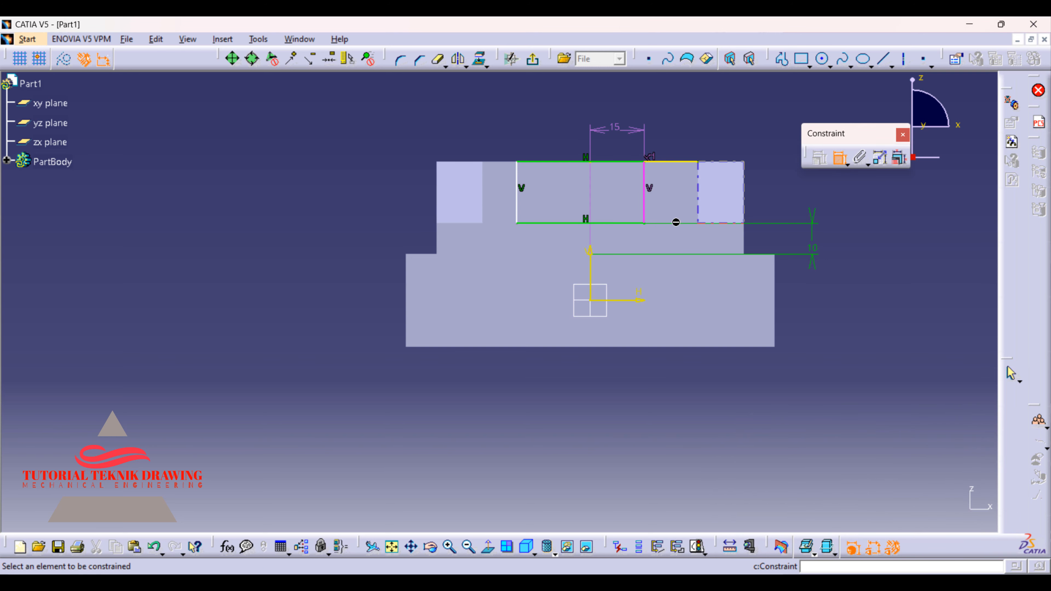
pyautogui.click(517, 196)
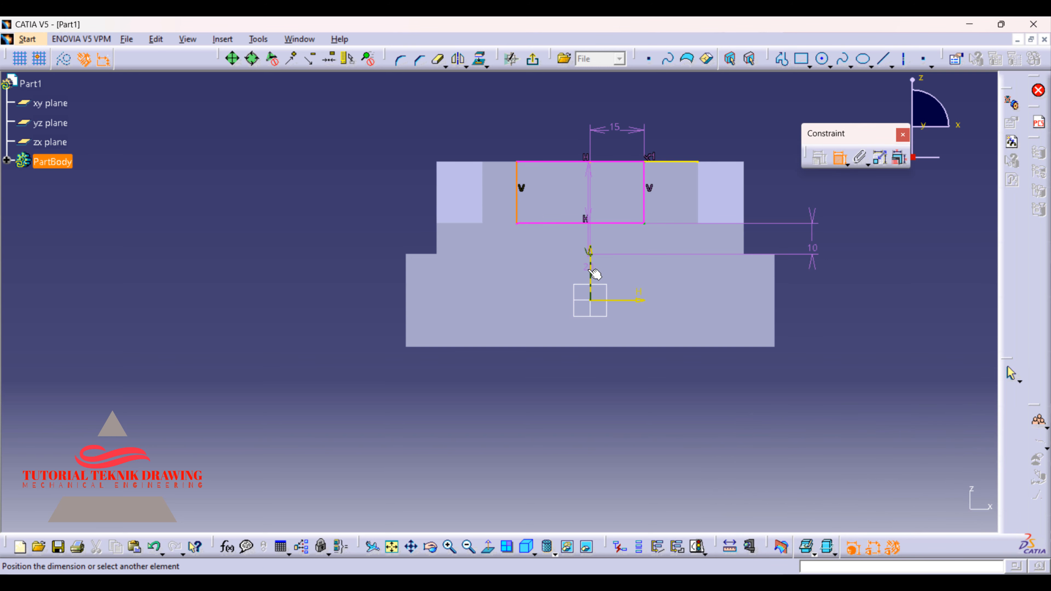
pyautogui.click(591, 271)
pyautogui.click(562, 125)
pyautogui.doubleClick(562, 125)
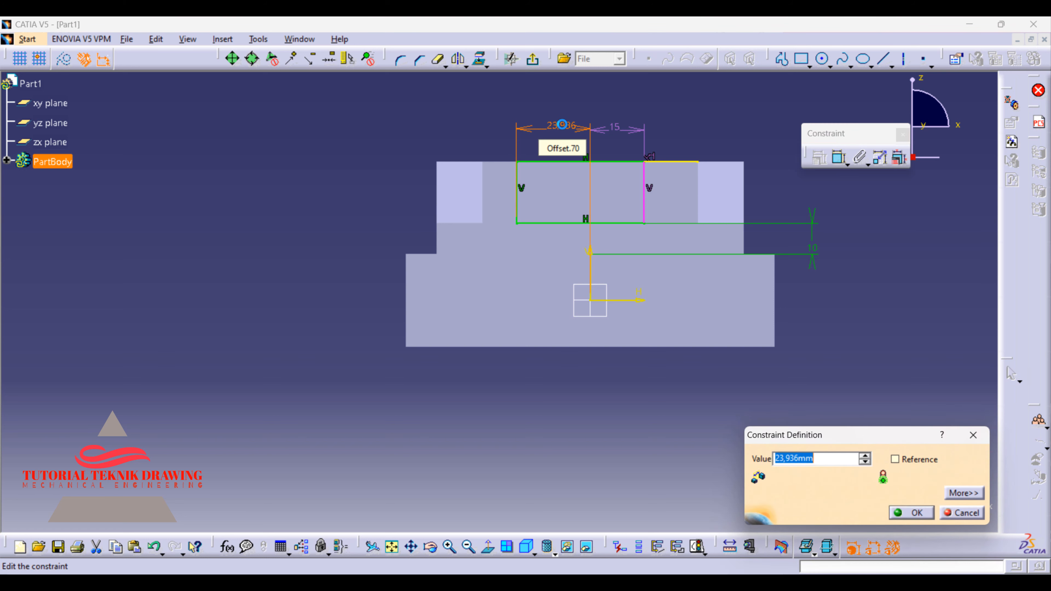
pyautogui.write('15')
pyautogui.press('Return')
# Cut the projected top-edge line out of the notch sketch so only the rectangle is left as the profile.
pyautogui.click(709, 117)
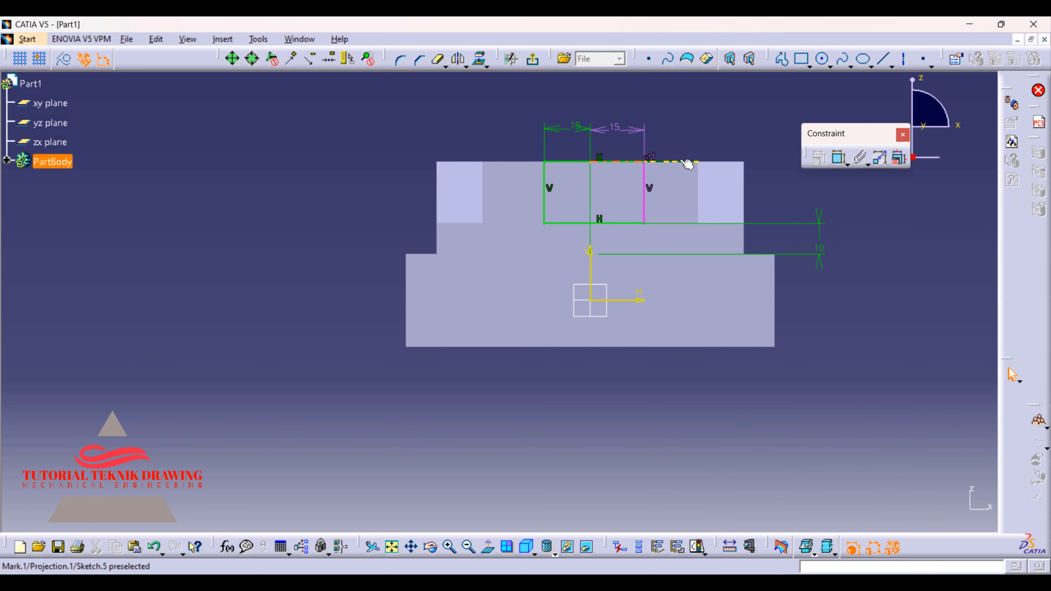
pyautogui.rightClick(687, 164)
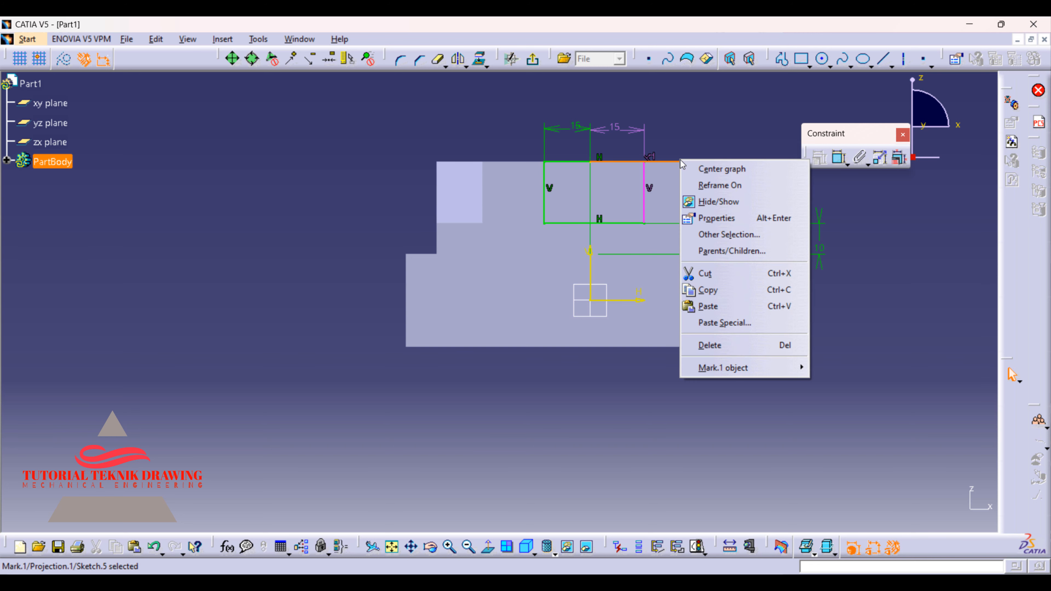
pyautogui.click(712, 274)
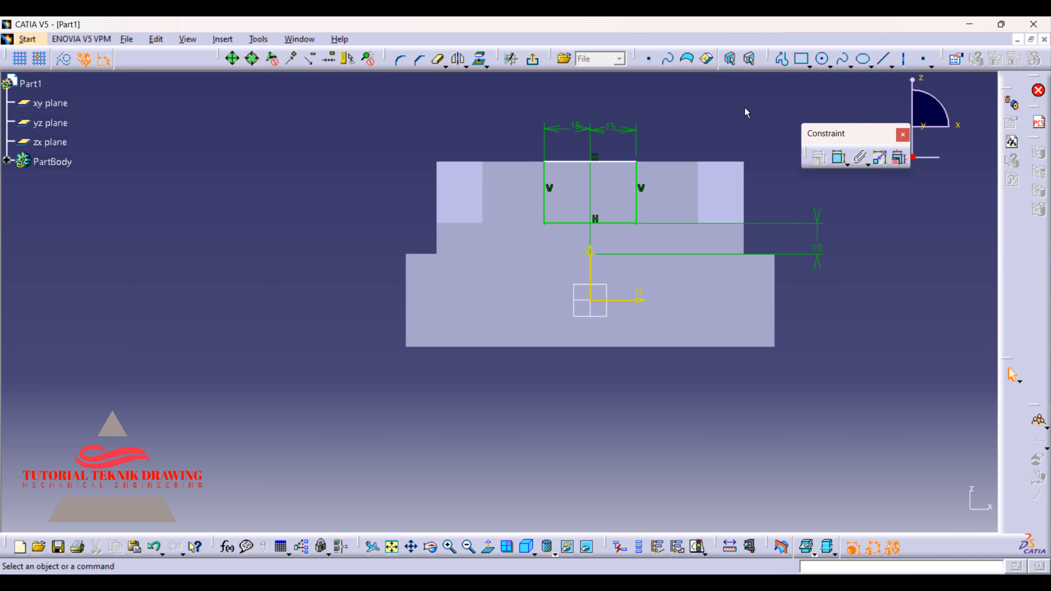
# Exit the sketch and pocket the rectangle 122 mm deep through the rear wall to form the top notch.
pyautogui.click(533, 59)
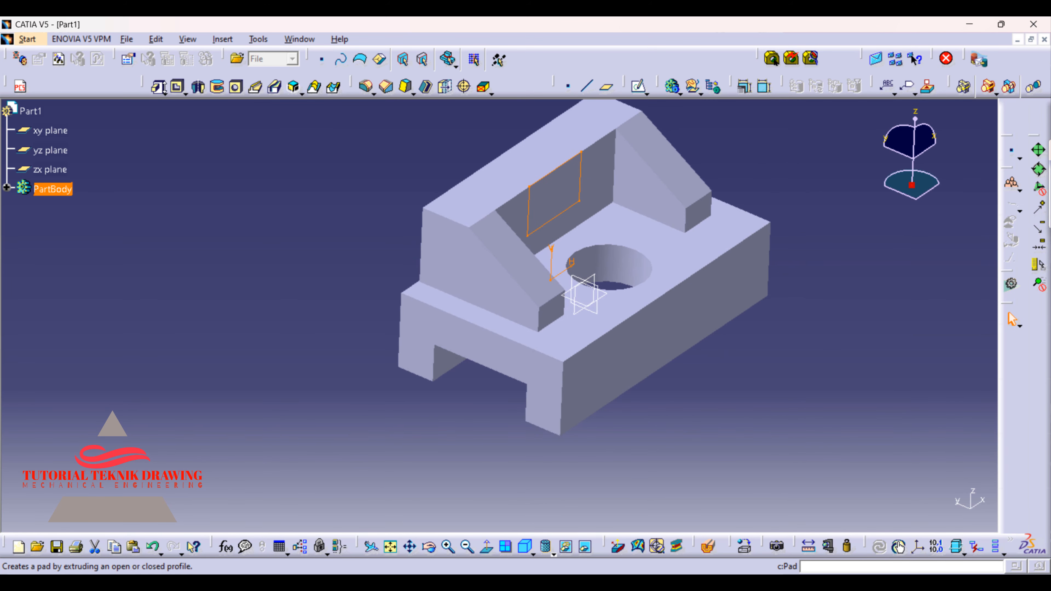
pyautogui.click(176, 88)
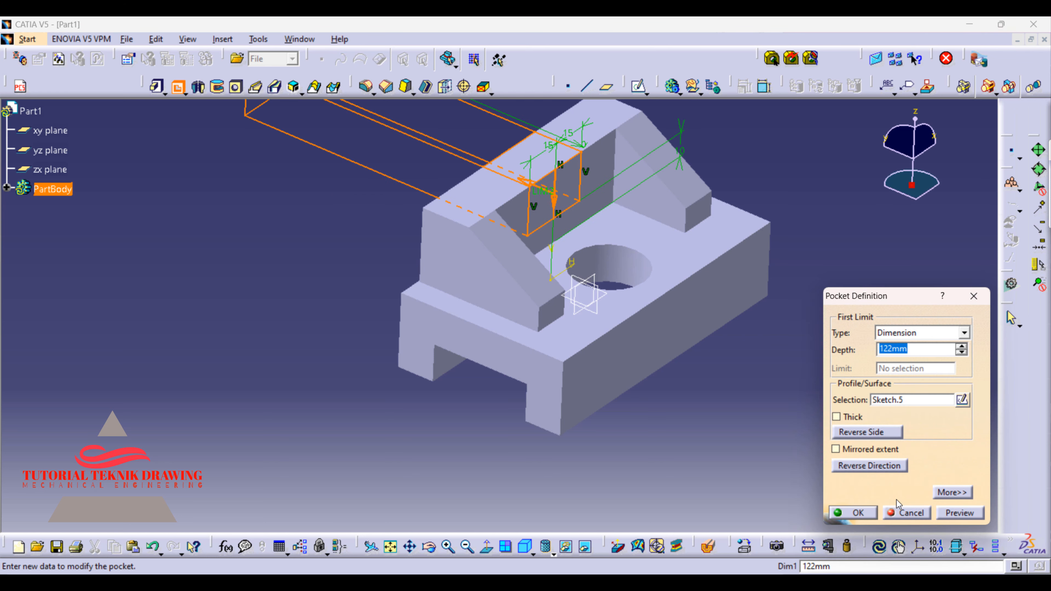
pyautogui.click(854, 512)
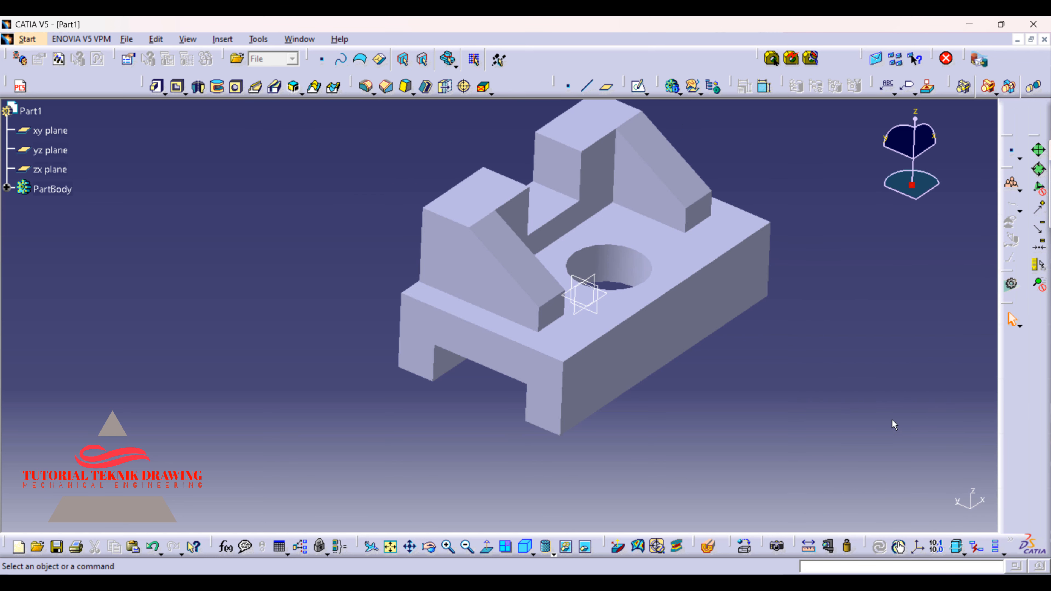
# Apply the DS Red painting material from the Default Material Catalog to the part body.
pyautogui.click(430, 547)
pyautogui.moveTo(534, 257)
pyautogui.mouseDown()
pyautogui.moveTo(484, 323)
pyautogui.moveTo(543, 246)
pyautogui.mouseUp()
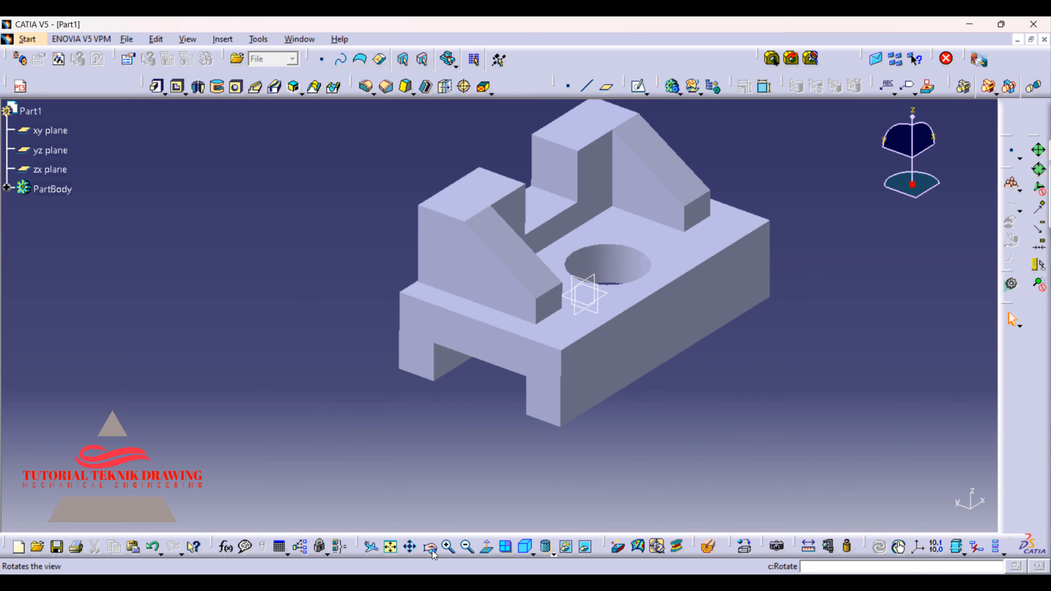
pyautogui.click(410, 547)
pyautogui.moveTo(476, 436); pyautogui.dragTo(471, 457)
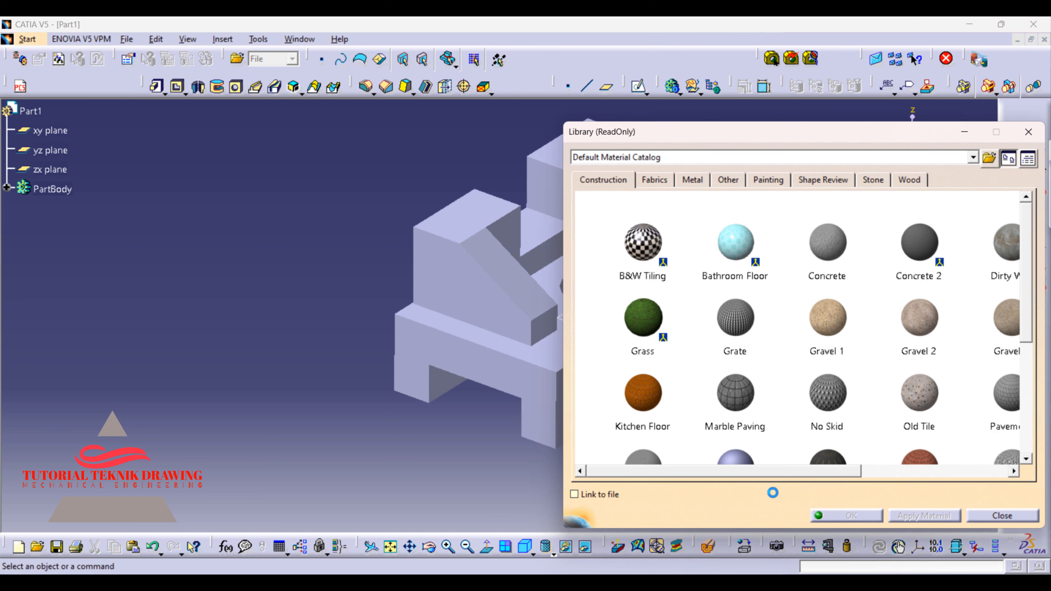
pyautogui.click(881, 184)
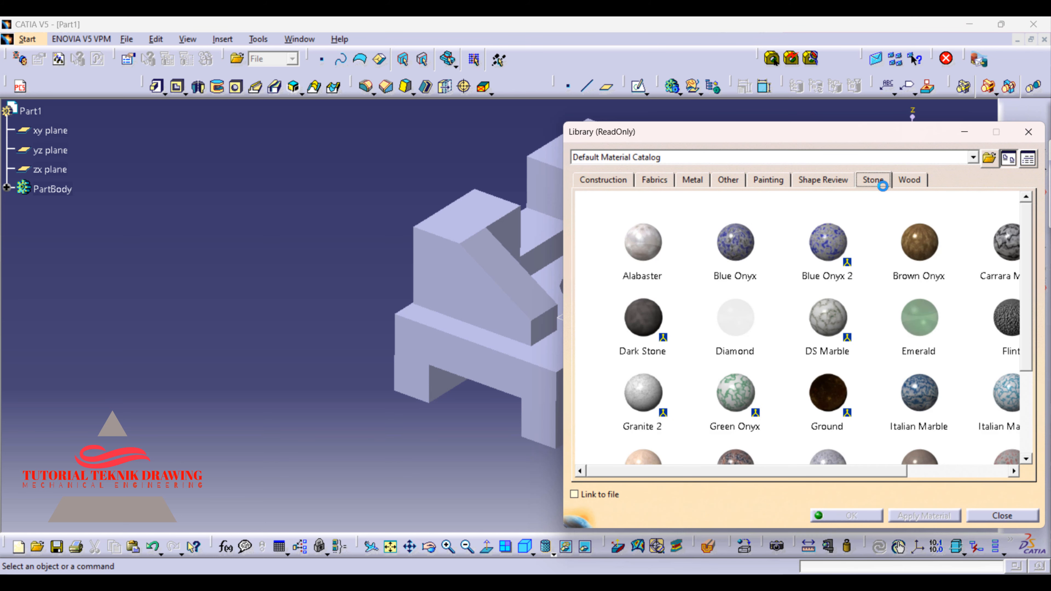
pyautogui.click(902, 185)
pyautogui.click(770, 185)
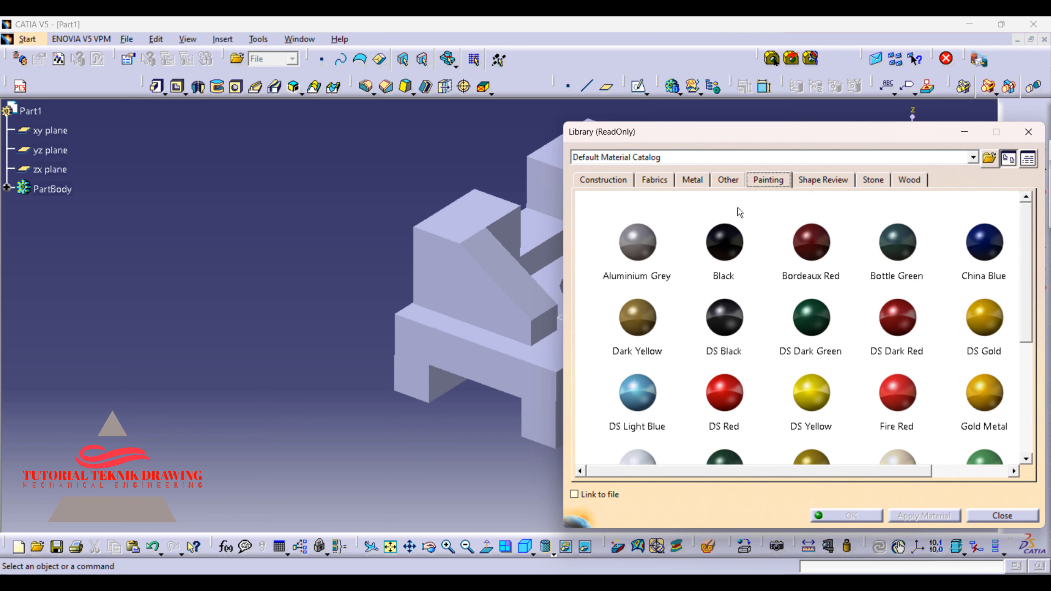
pyautogui.click(710, 398)
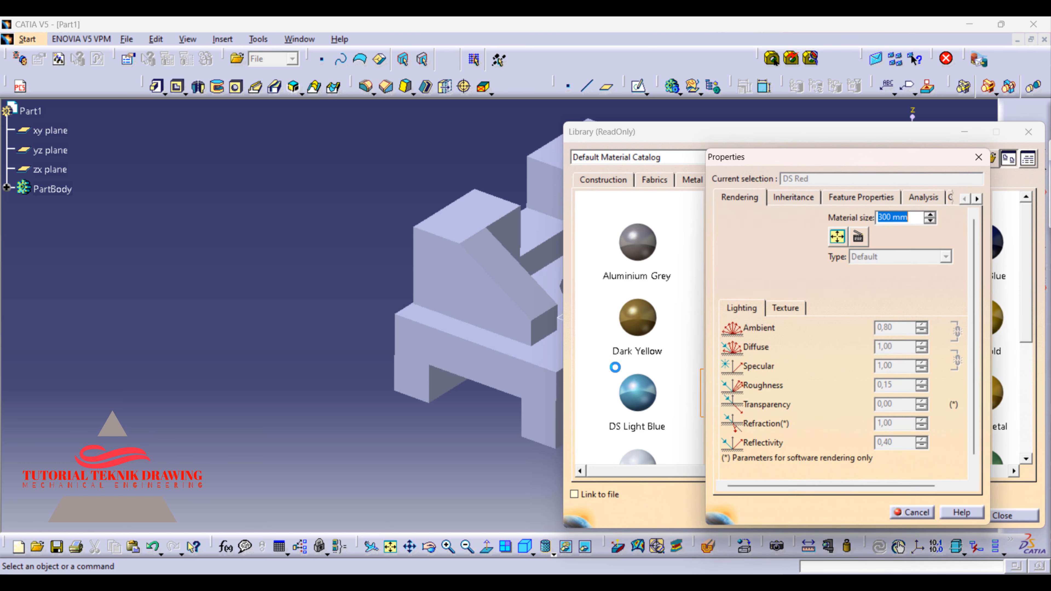
pyautogui.click(978, 157)
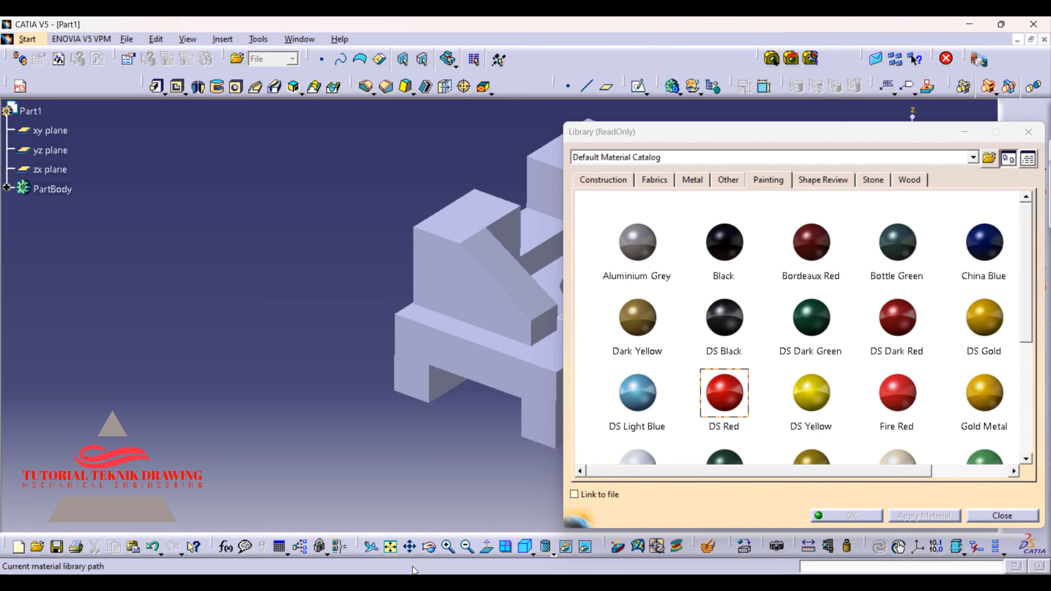
pyautogui.click(409, 547)
pyautogui.moveTo(401, 442); pyautogui.dragTo(260, 474)
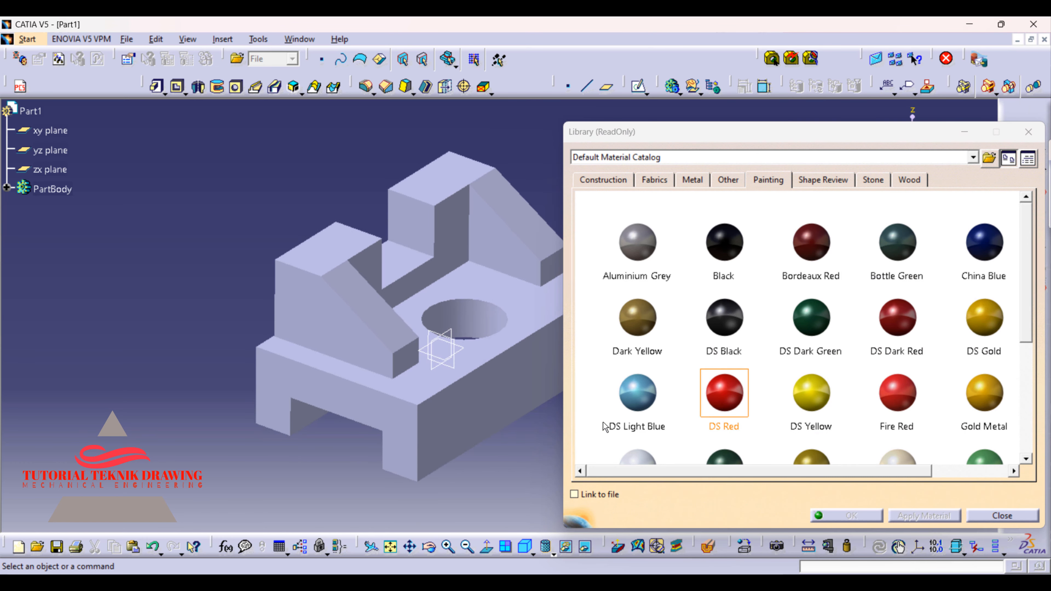
pyautogui.moveTo(724, 392); pyautogui.dragTo(425, 385)
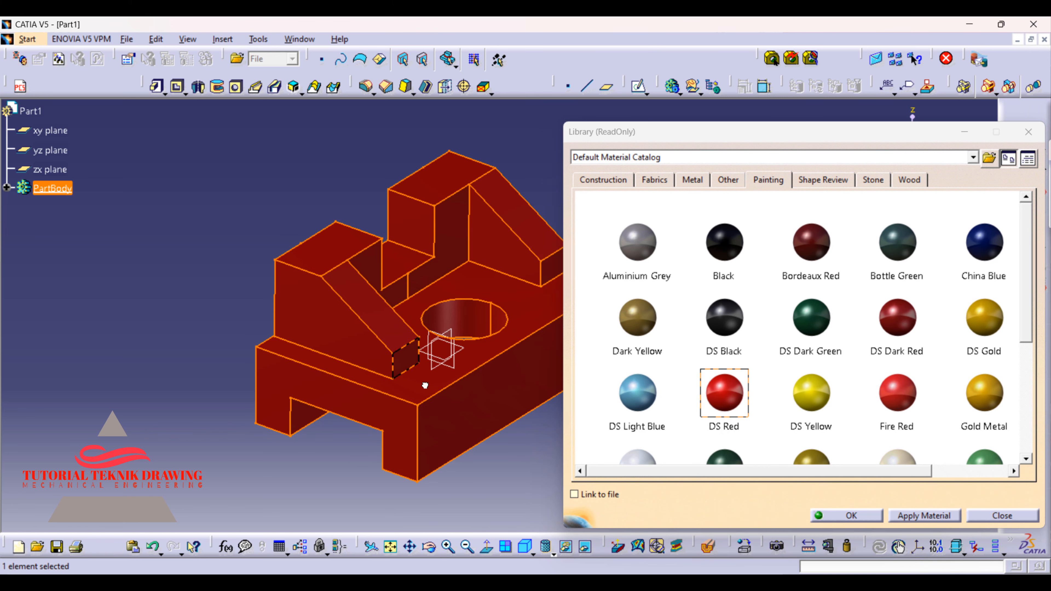
pyautogui.click(533, 498)
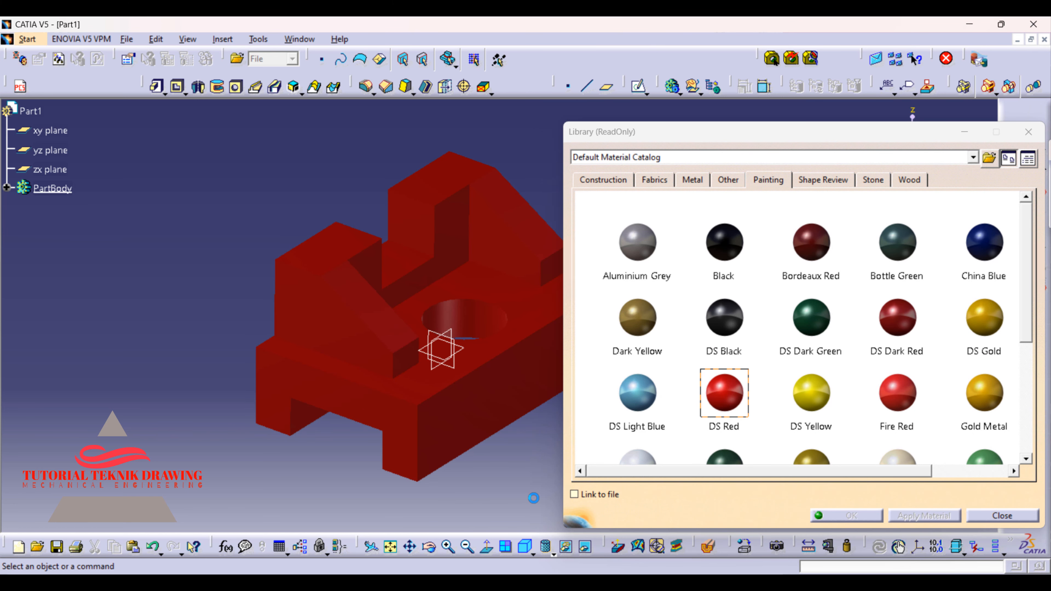
# Preview the part in Shading and in Shading with Edges and Hidden Edges, and return to the material shading display.
pyautogui.click(554, 554)
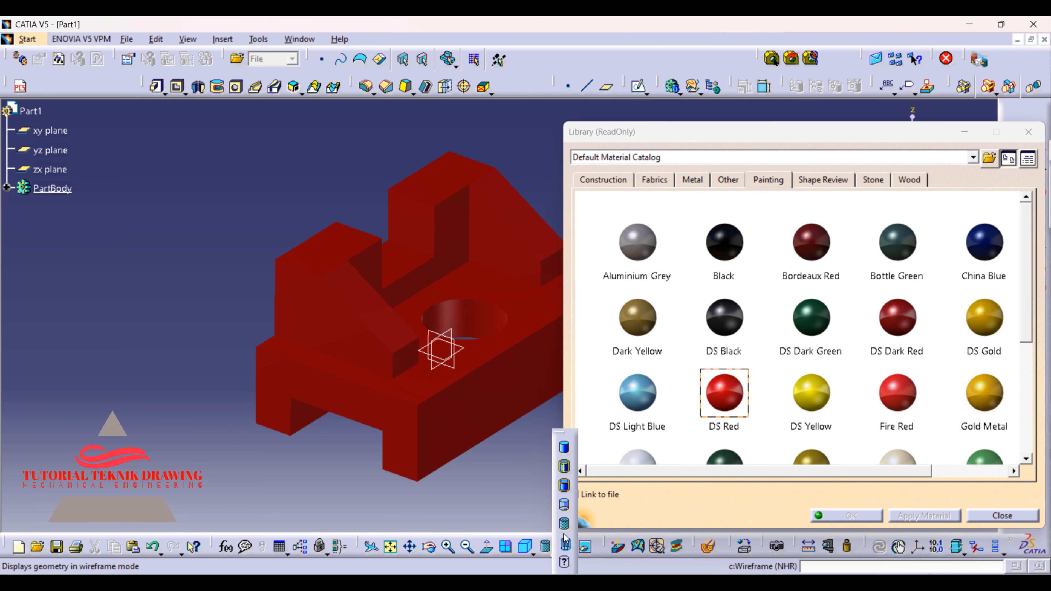
pyautogui.click(564, 447)
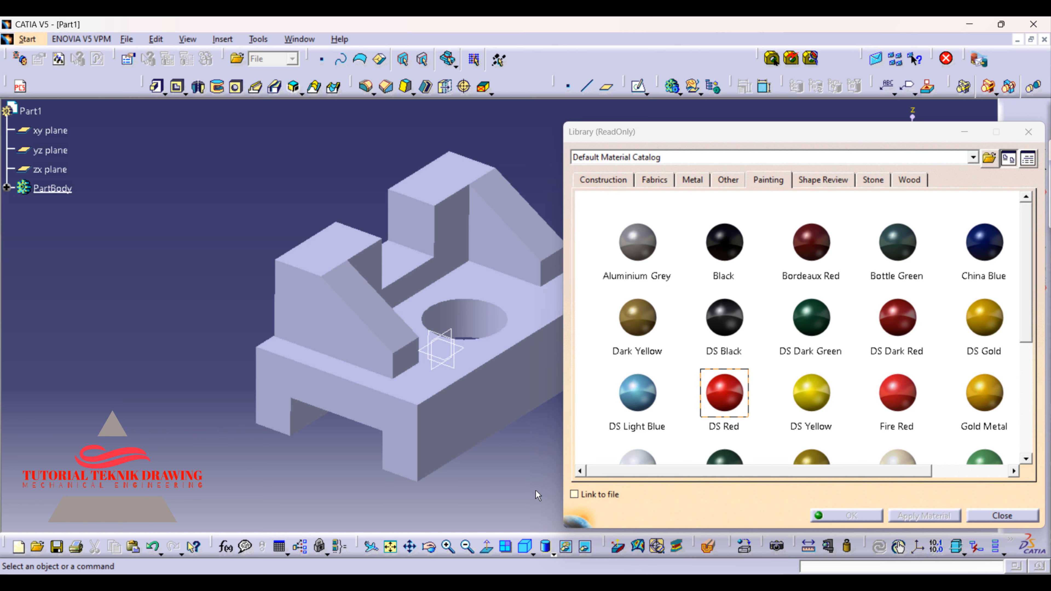
pyautogui.click(554, 555)
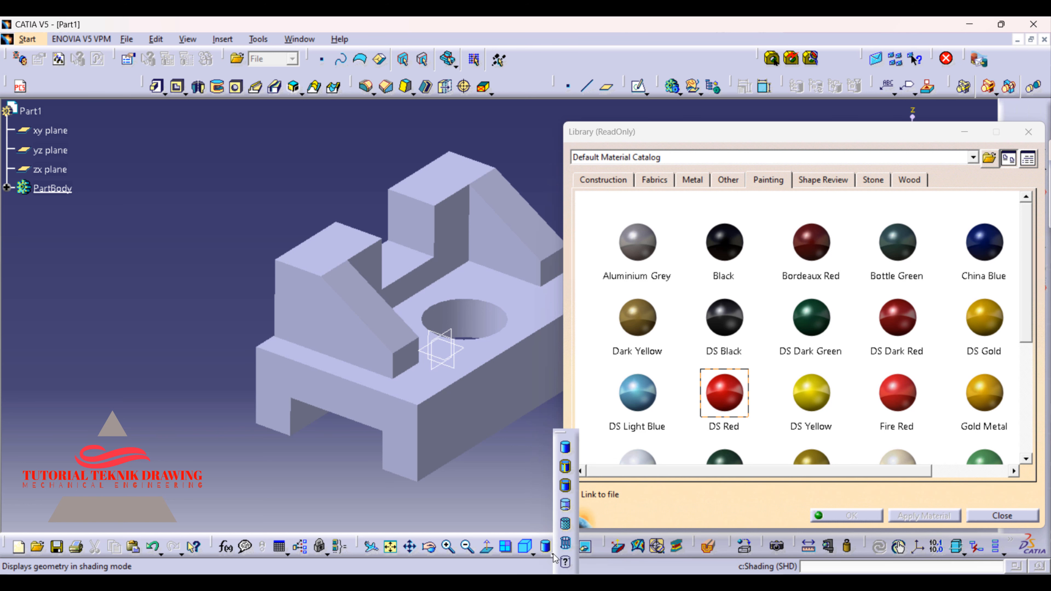
pyautogui.click(566, 506)
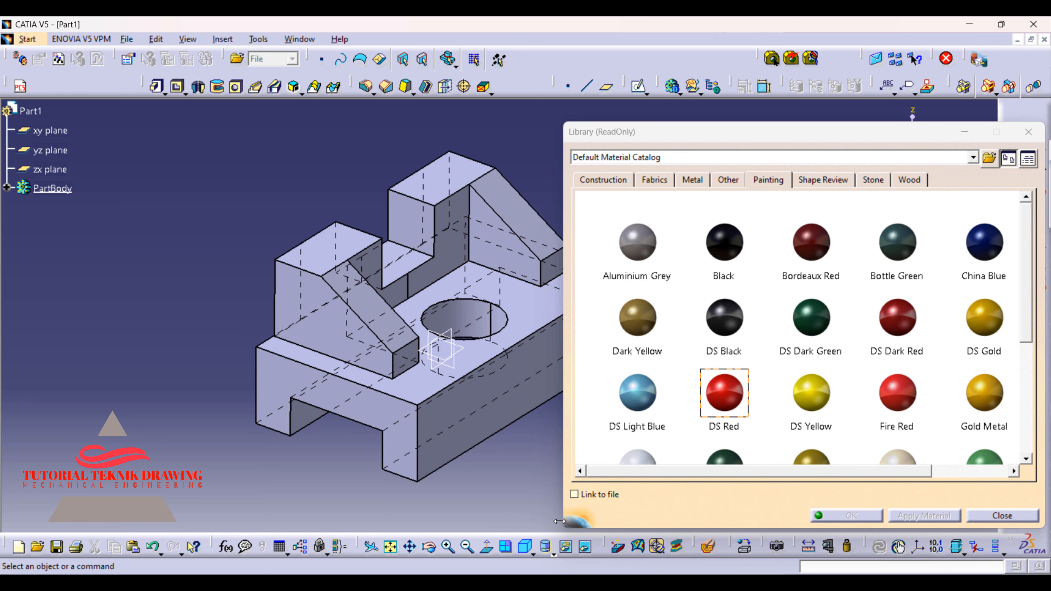
pyautogui.click(554, 556)
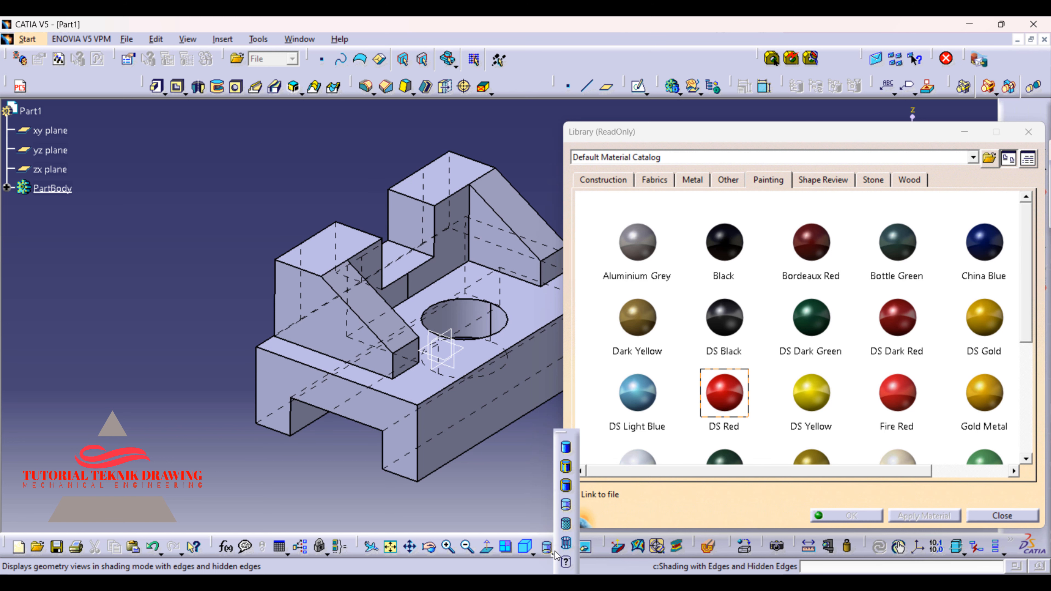
pyautogui.click(566, 526)
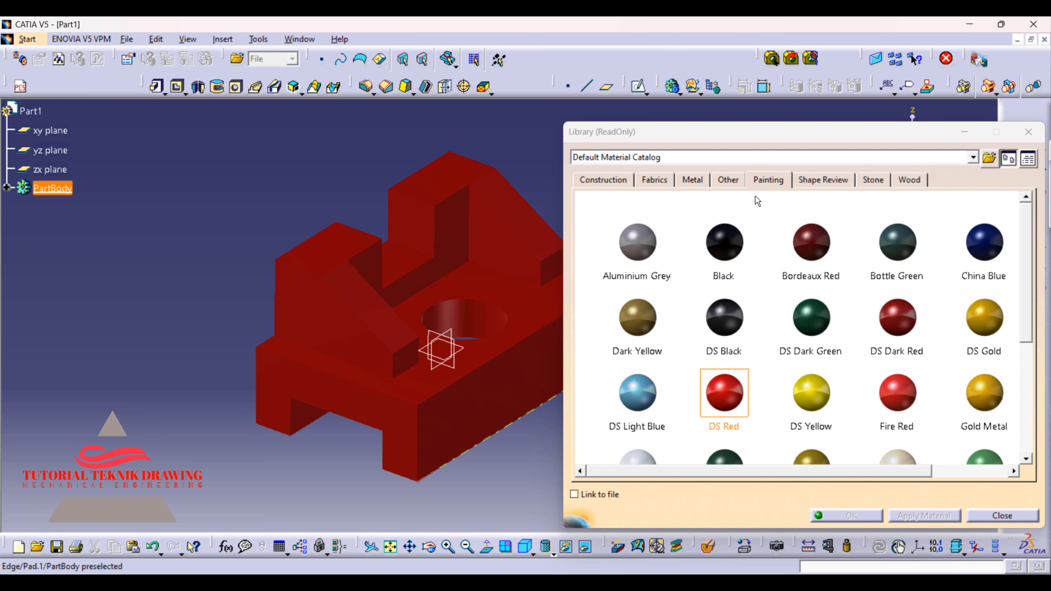
# Set up a quick render of the part, close the material library and start rendering the image.
pyautogui.click(780, 547)
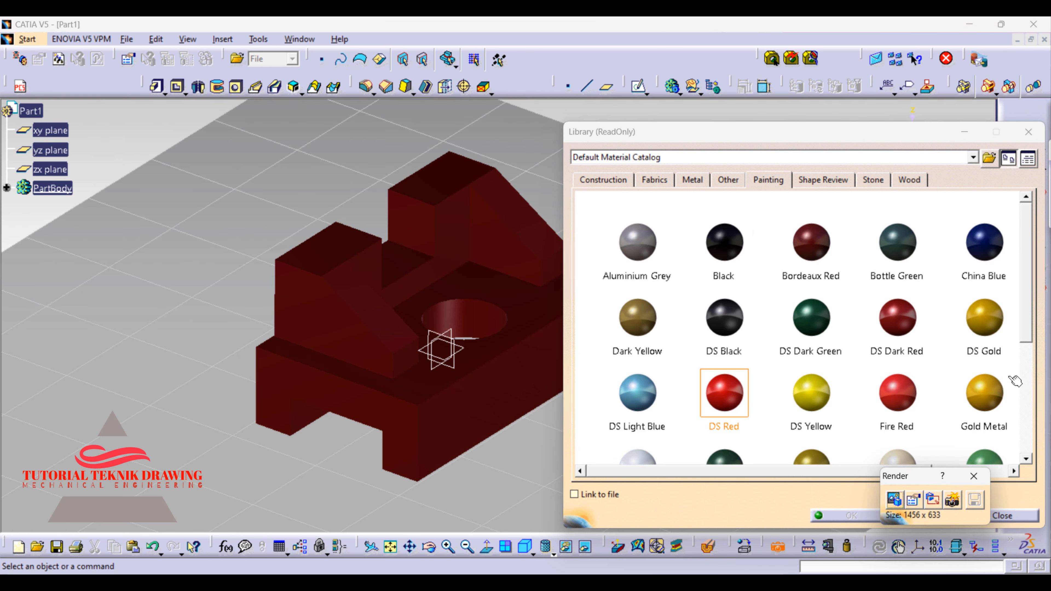
pyautogui.click(1028, 132)
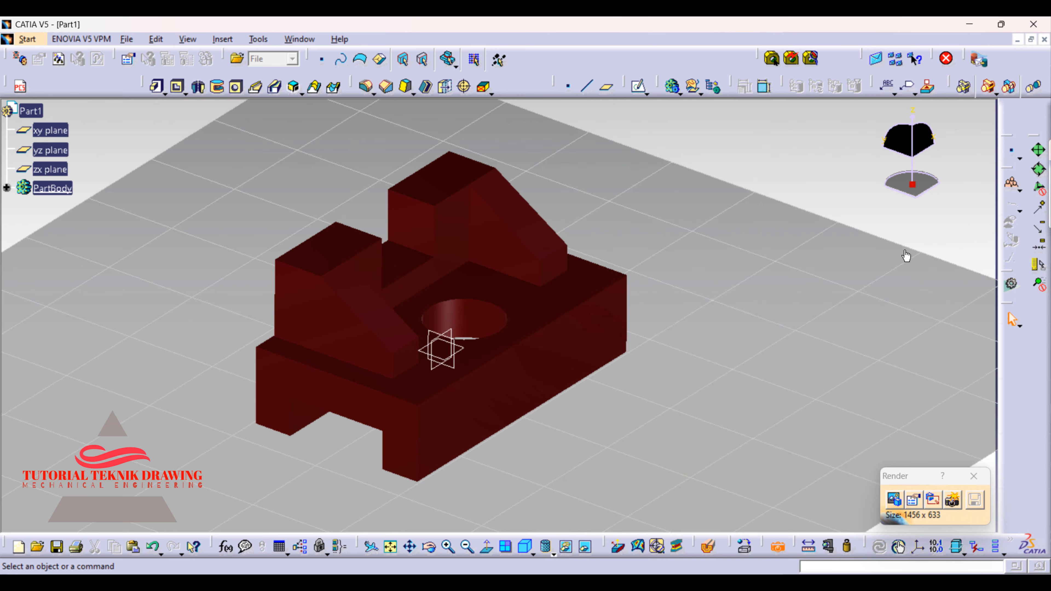
pyautogui.click(952, 501)
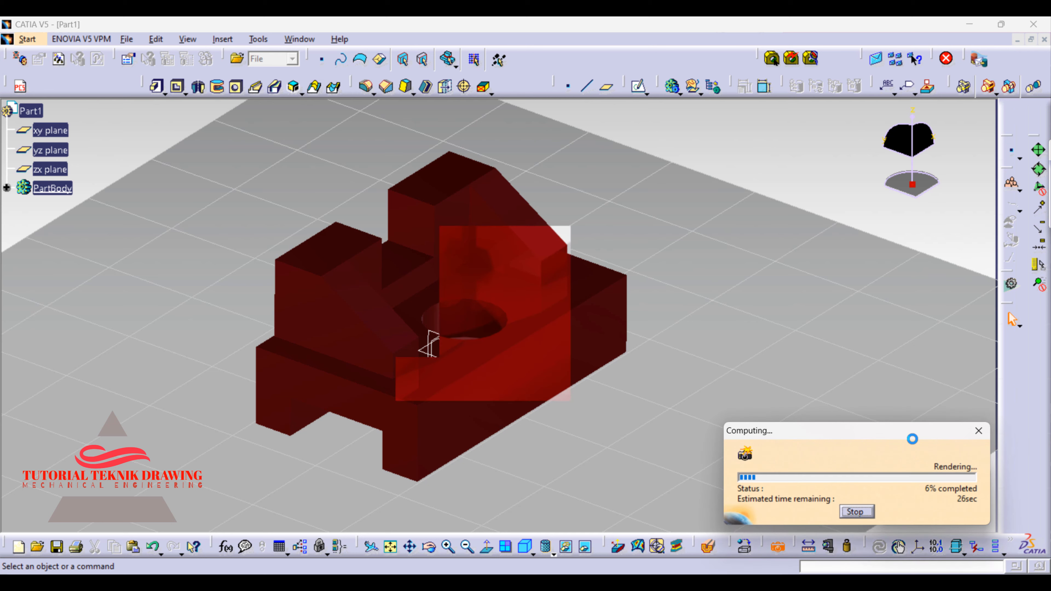